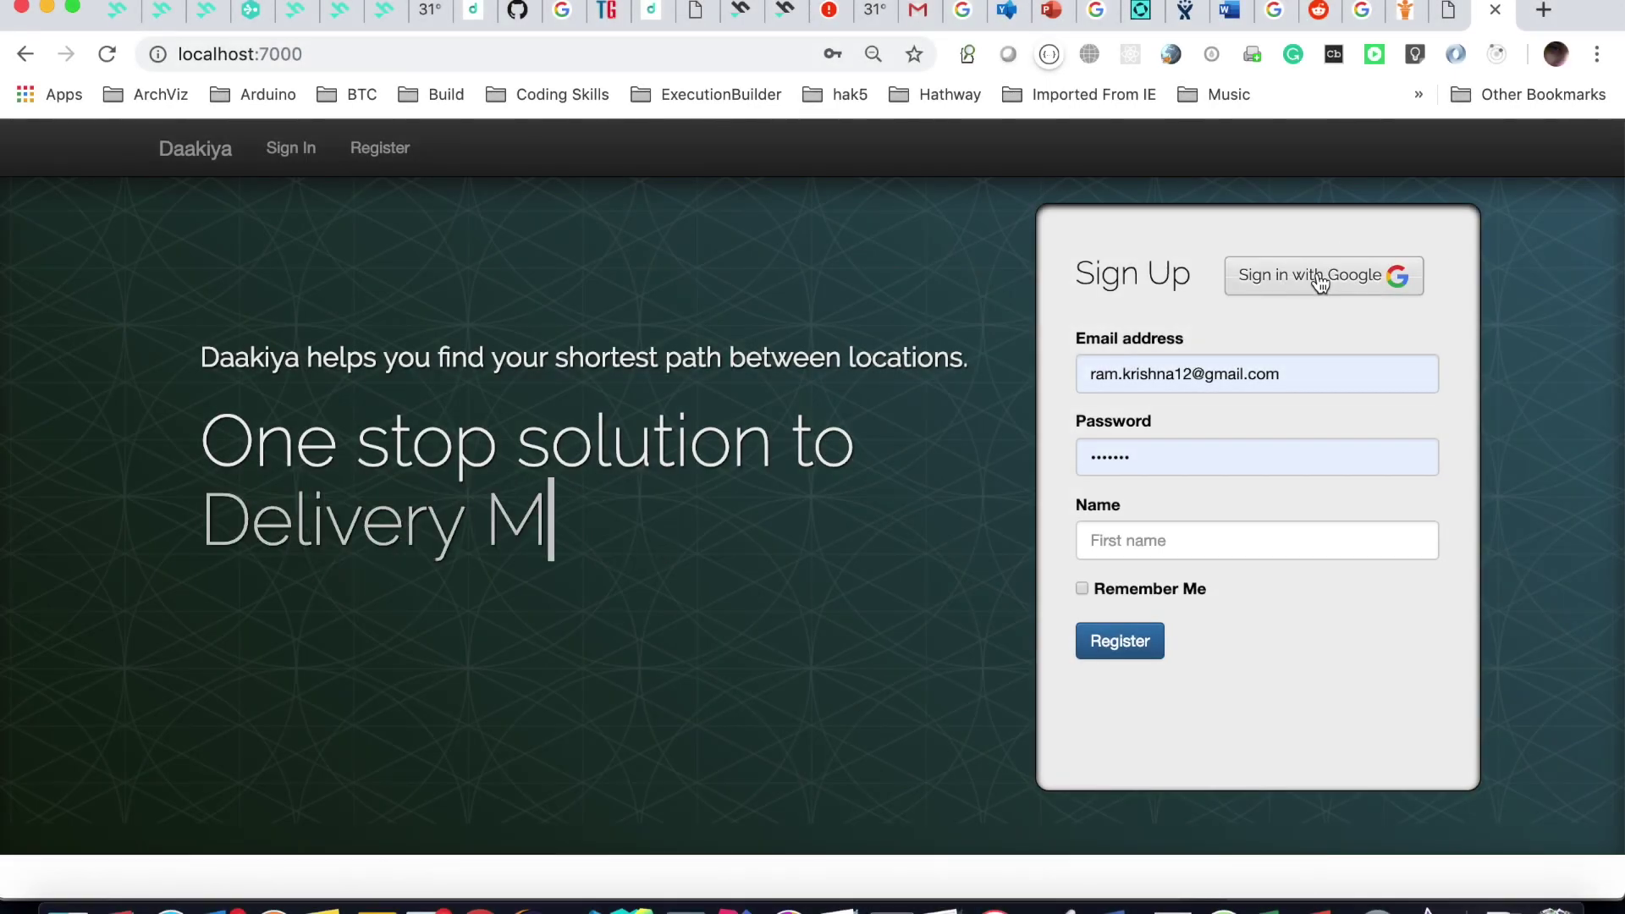
# Step: Sign in to Daakiya with the first listed Google account and reach the Orders page
pyautogui.click(1321, 285)
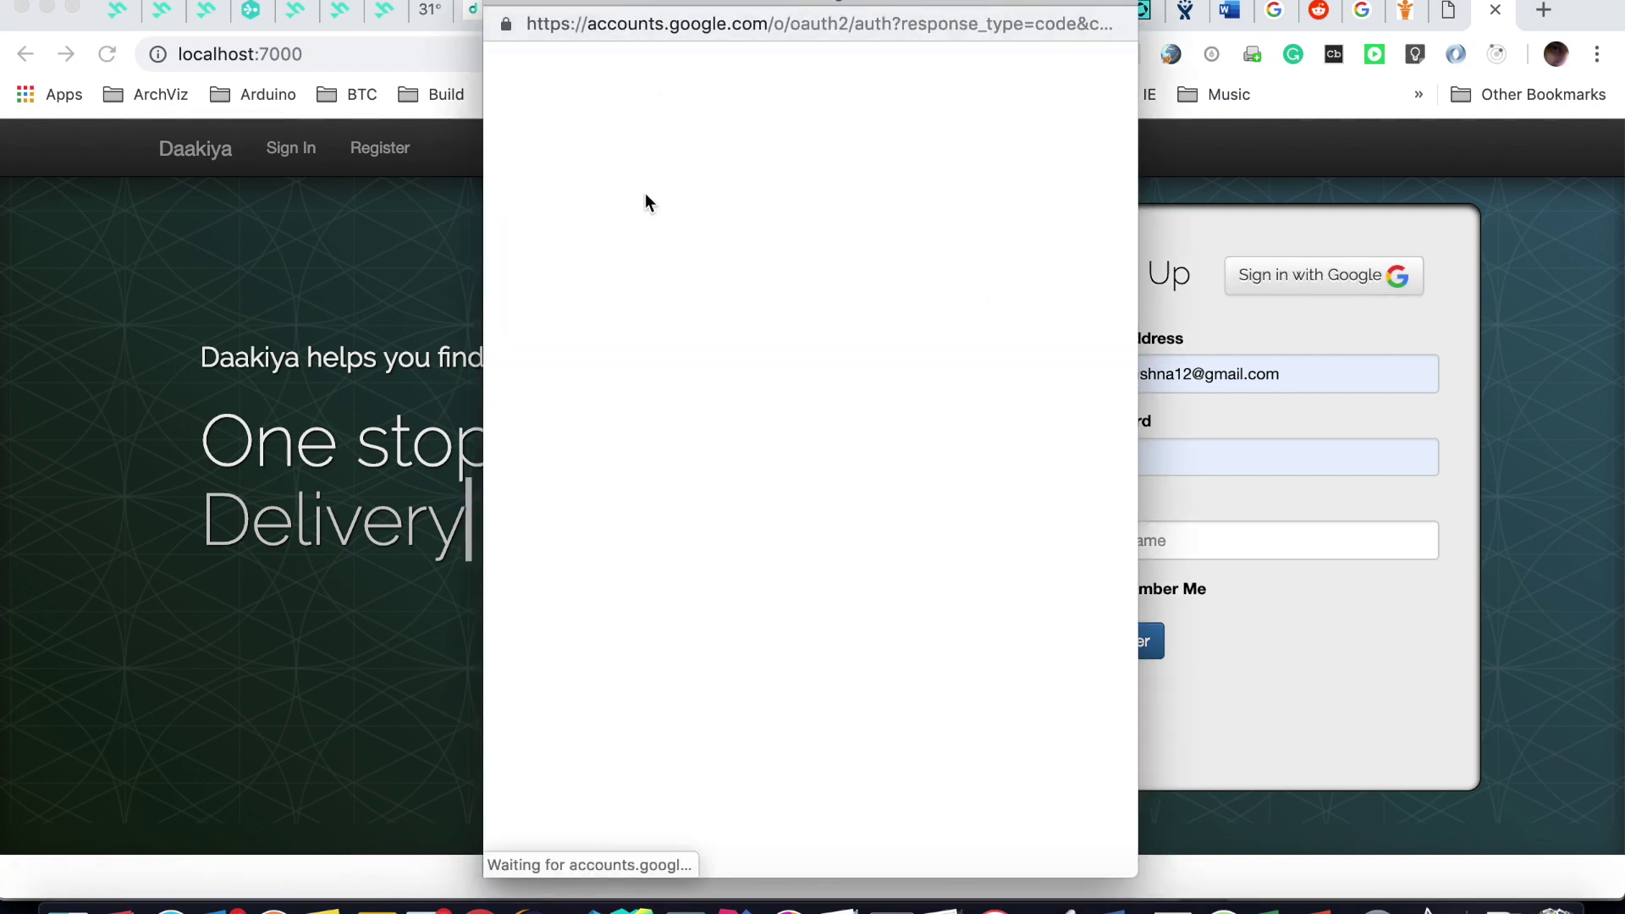
pyautogui.click(659, 309)
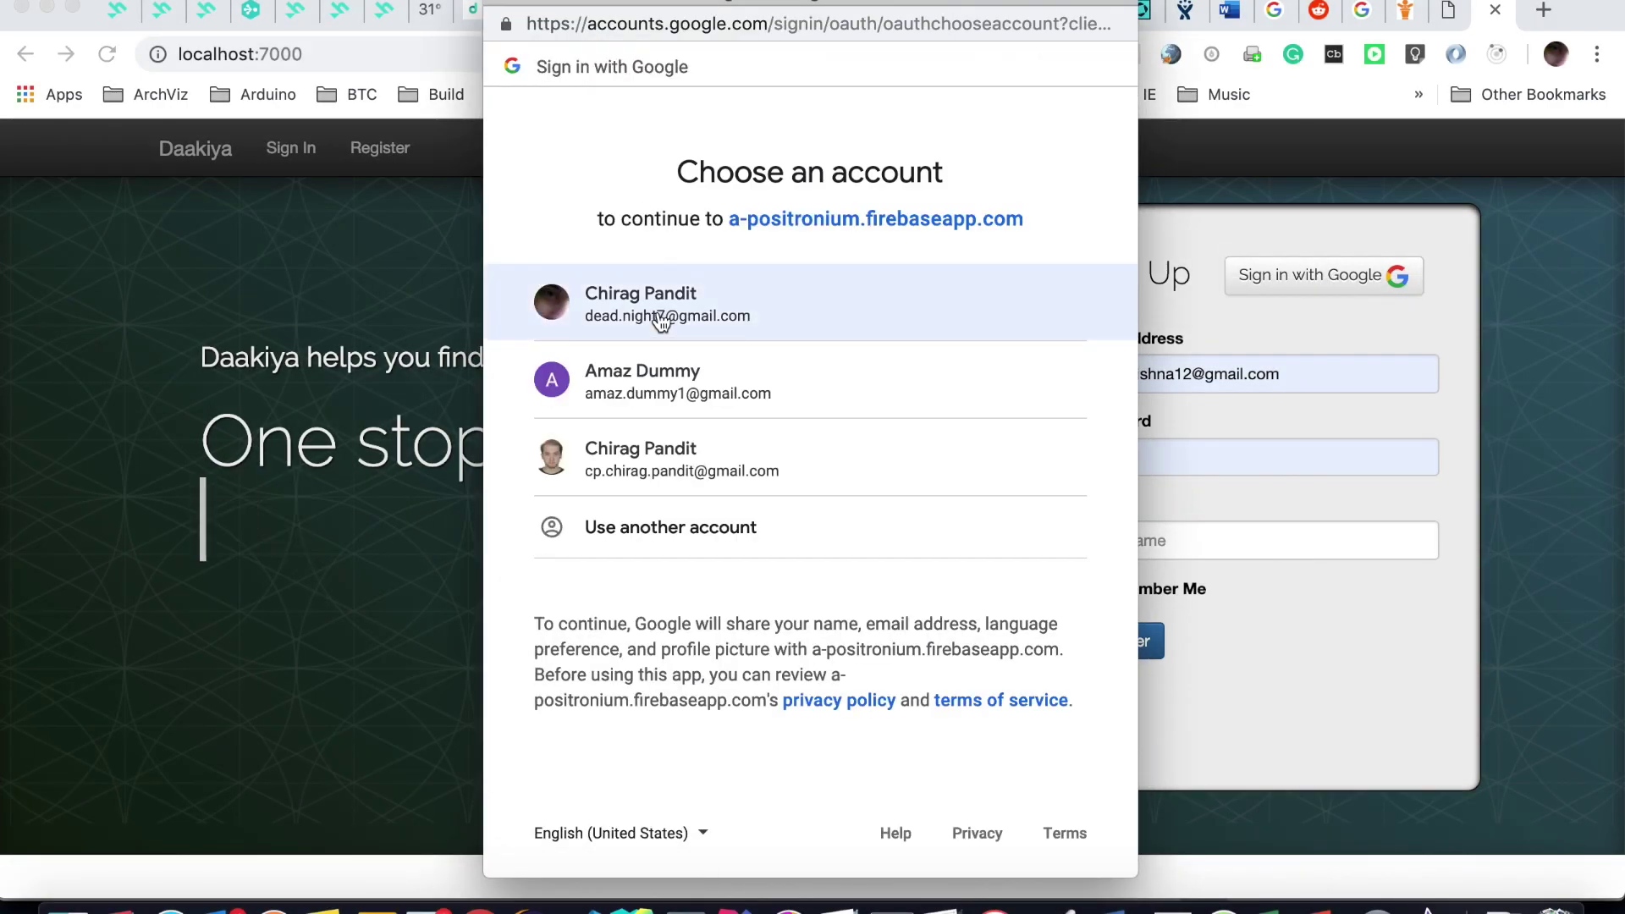
pyautogui.click(659, 308)
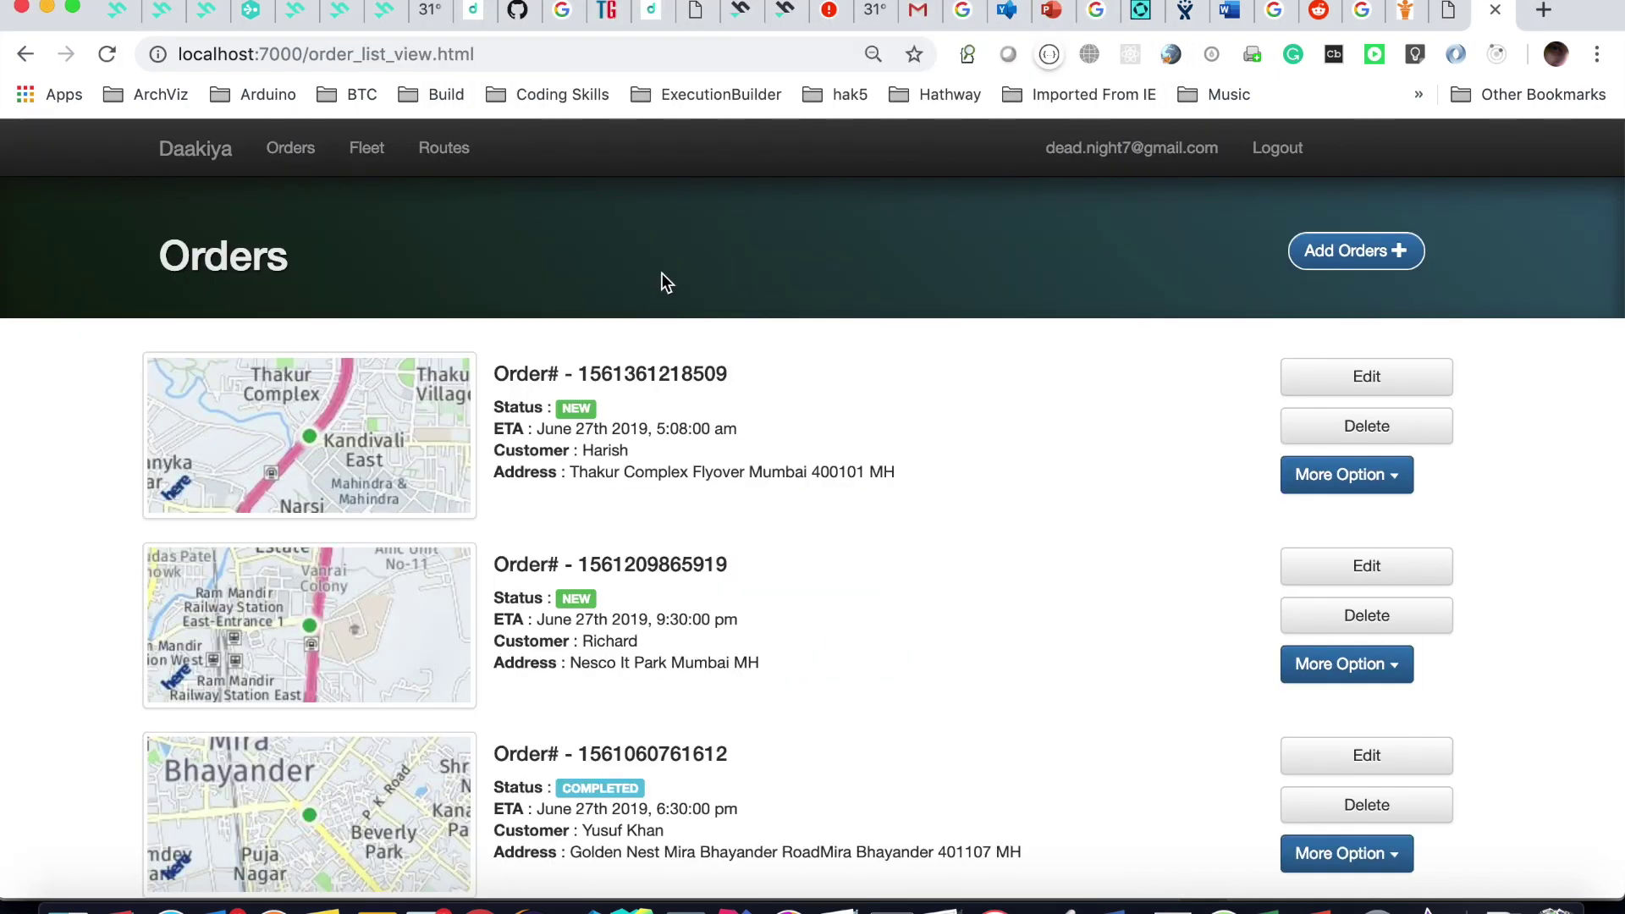
pyautogui.scroll(-3, 661, 273)
pyautogui.scroll(-3, 660, 273)
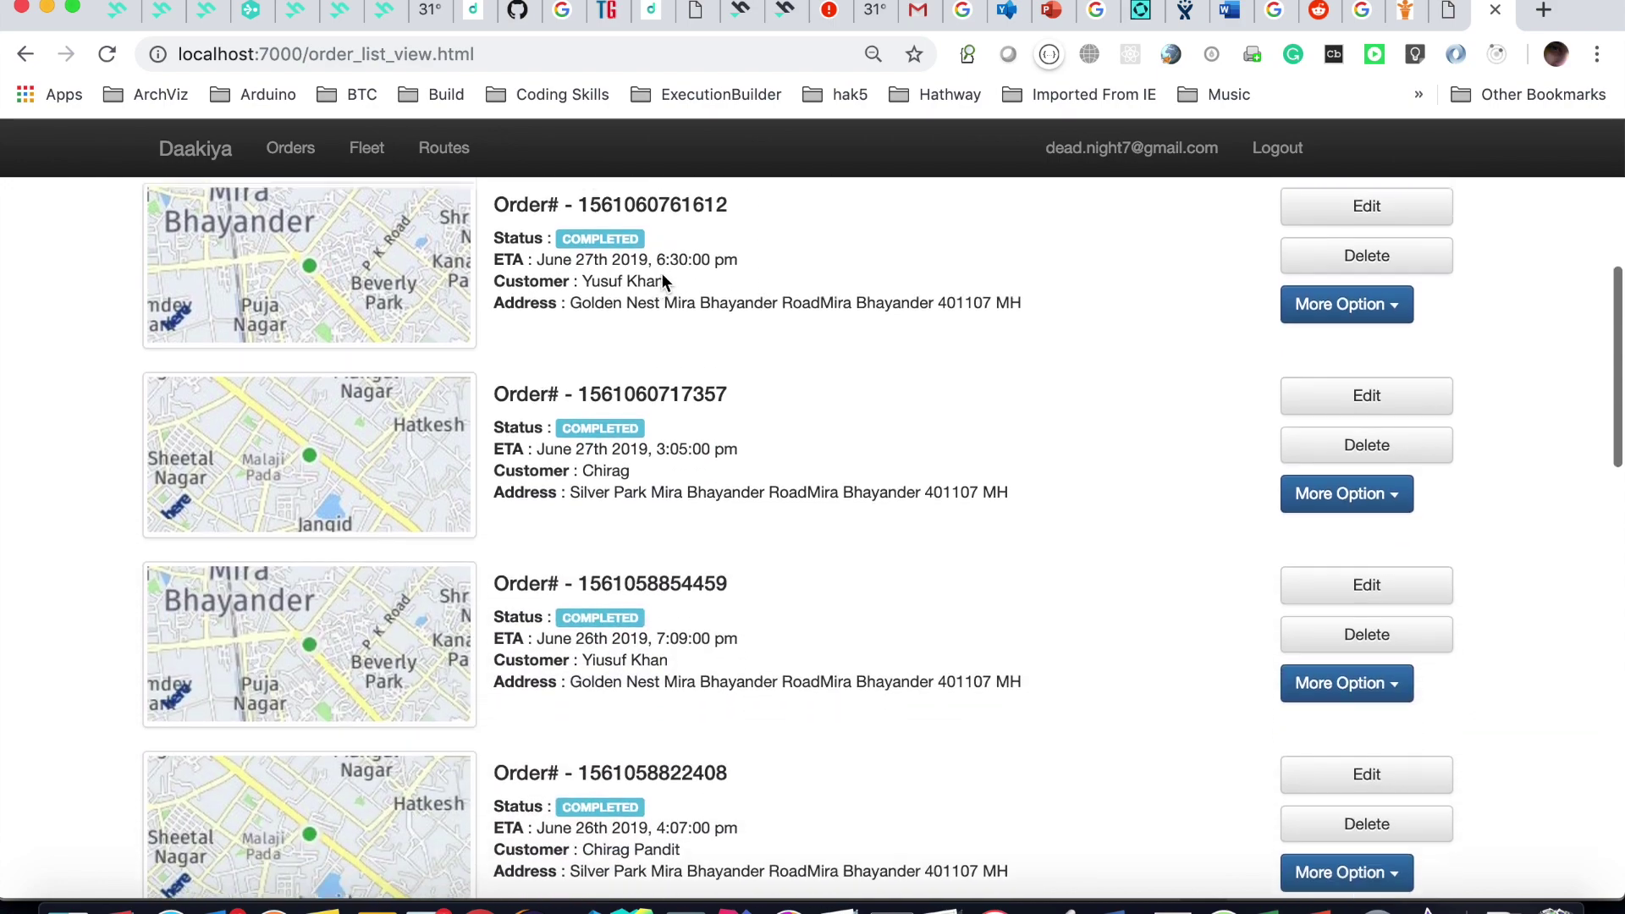
pyautogui.scroll(-3, 662, 273)
pyautogui.scroll(3, 661, 273)
pyautogui.scroll(4, 661, 273)
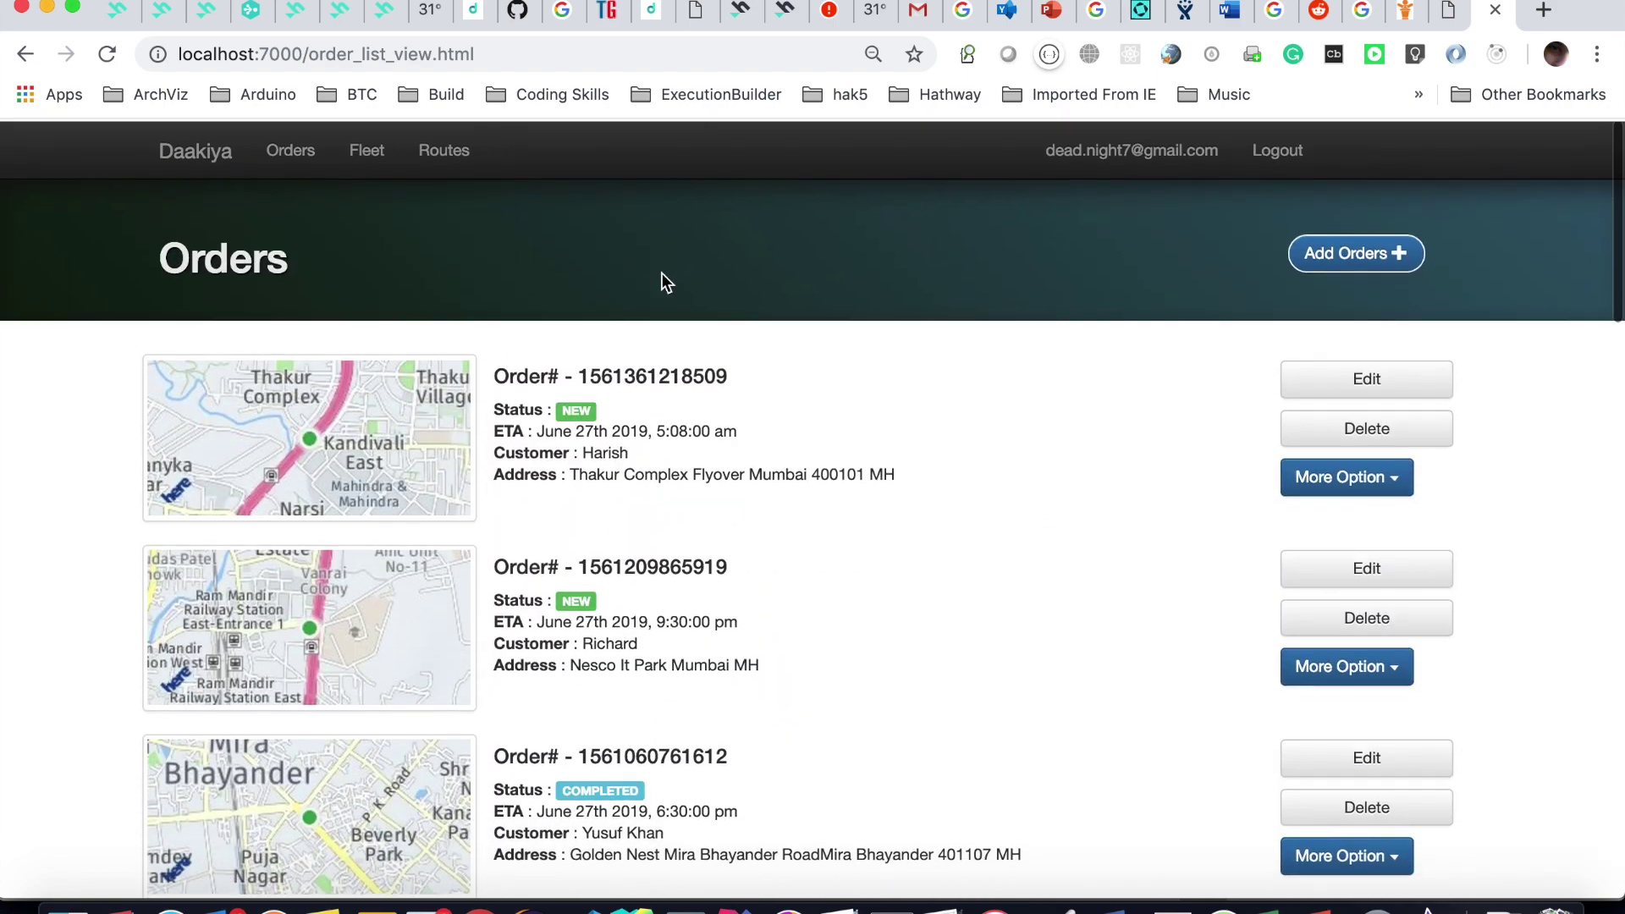
# Step: Start a new order and geocode its address to Kandivali West Mumbai MH
pyautogui.click(1339, 259)
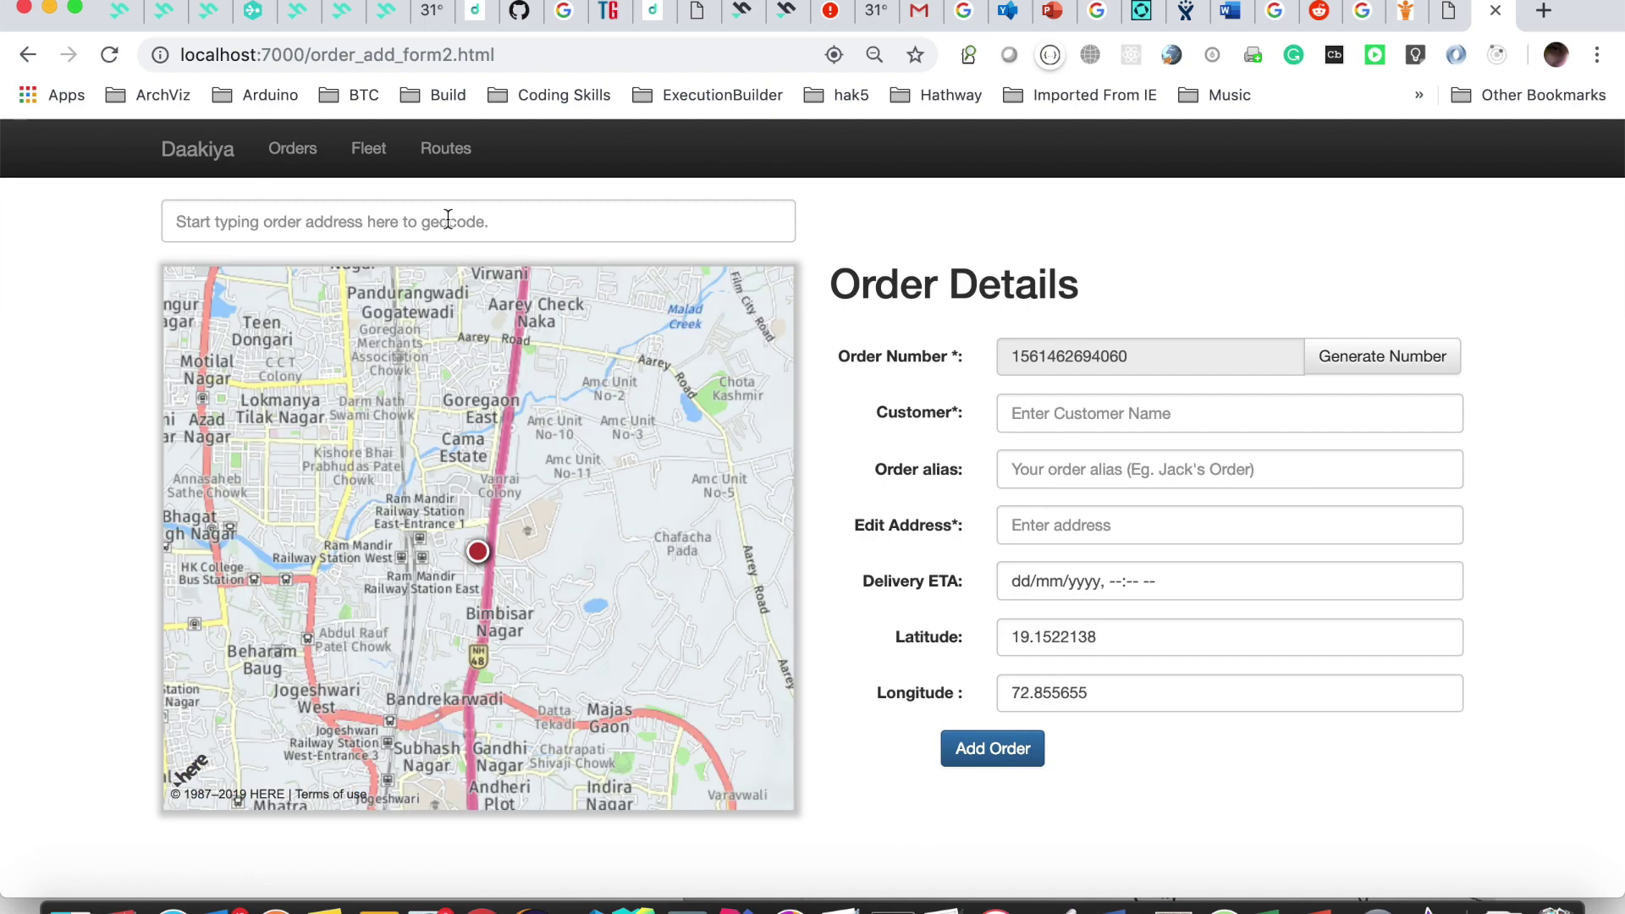
pyautogui.scroll(3, 450, 519)
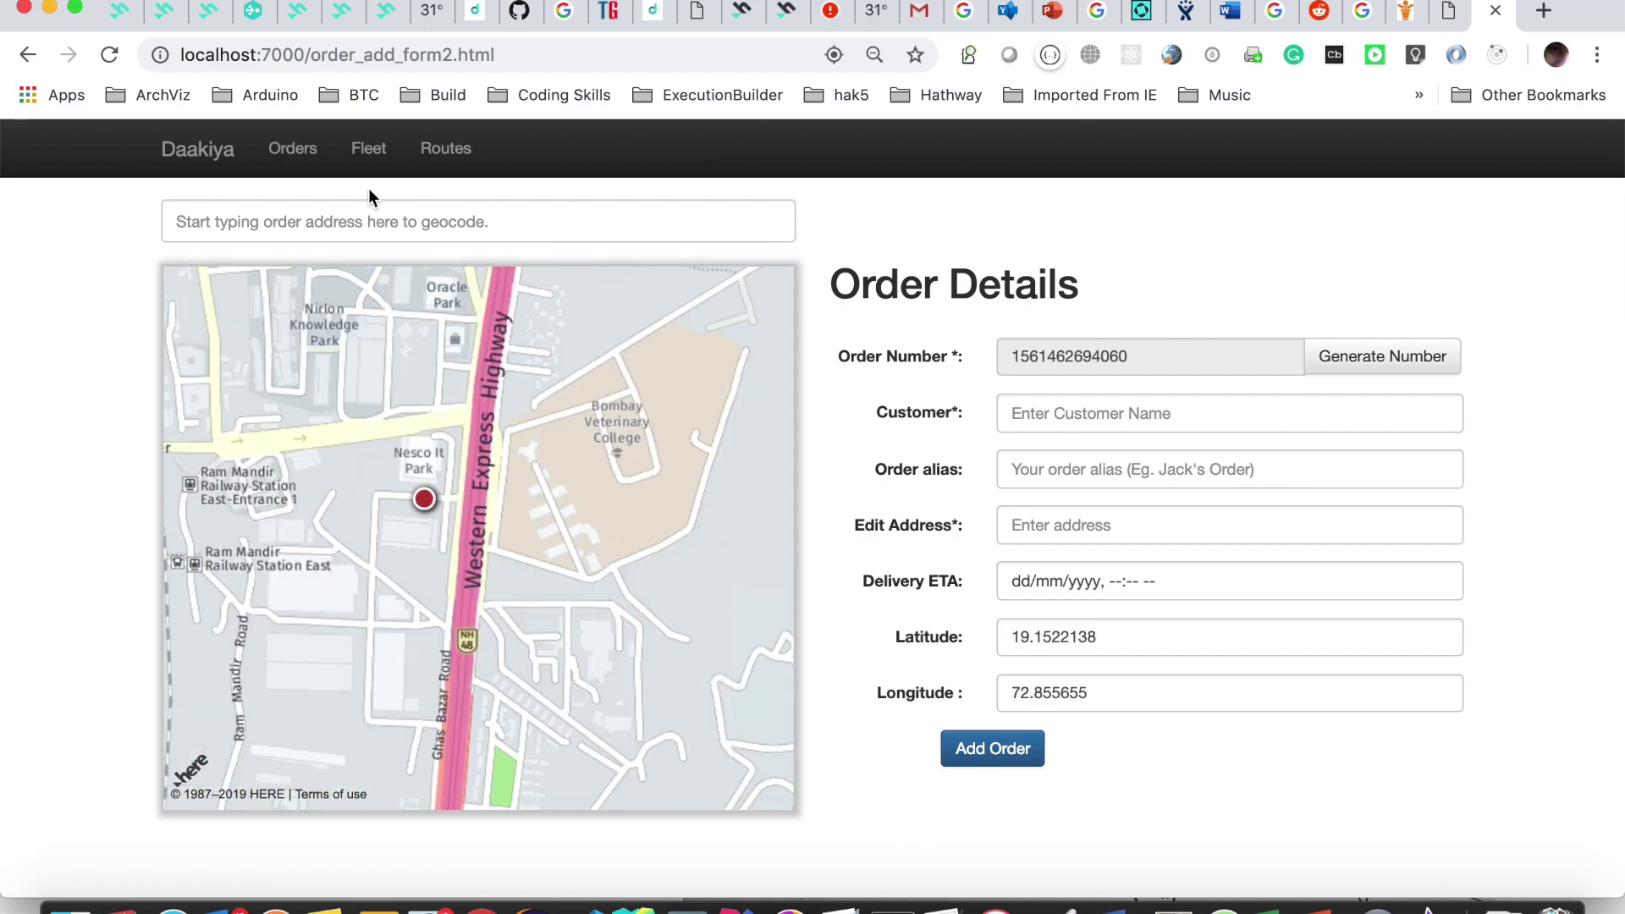
pyautogui.click(359, 222)
pyautogui.write('NESCO')
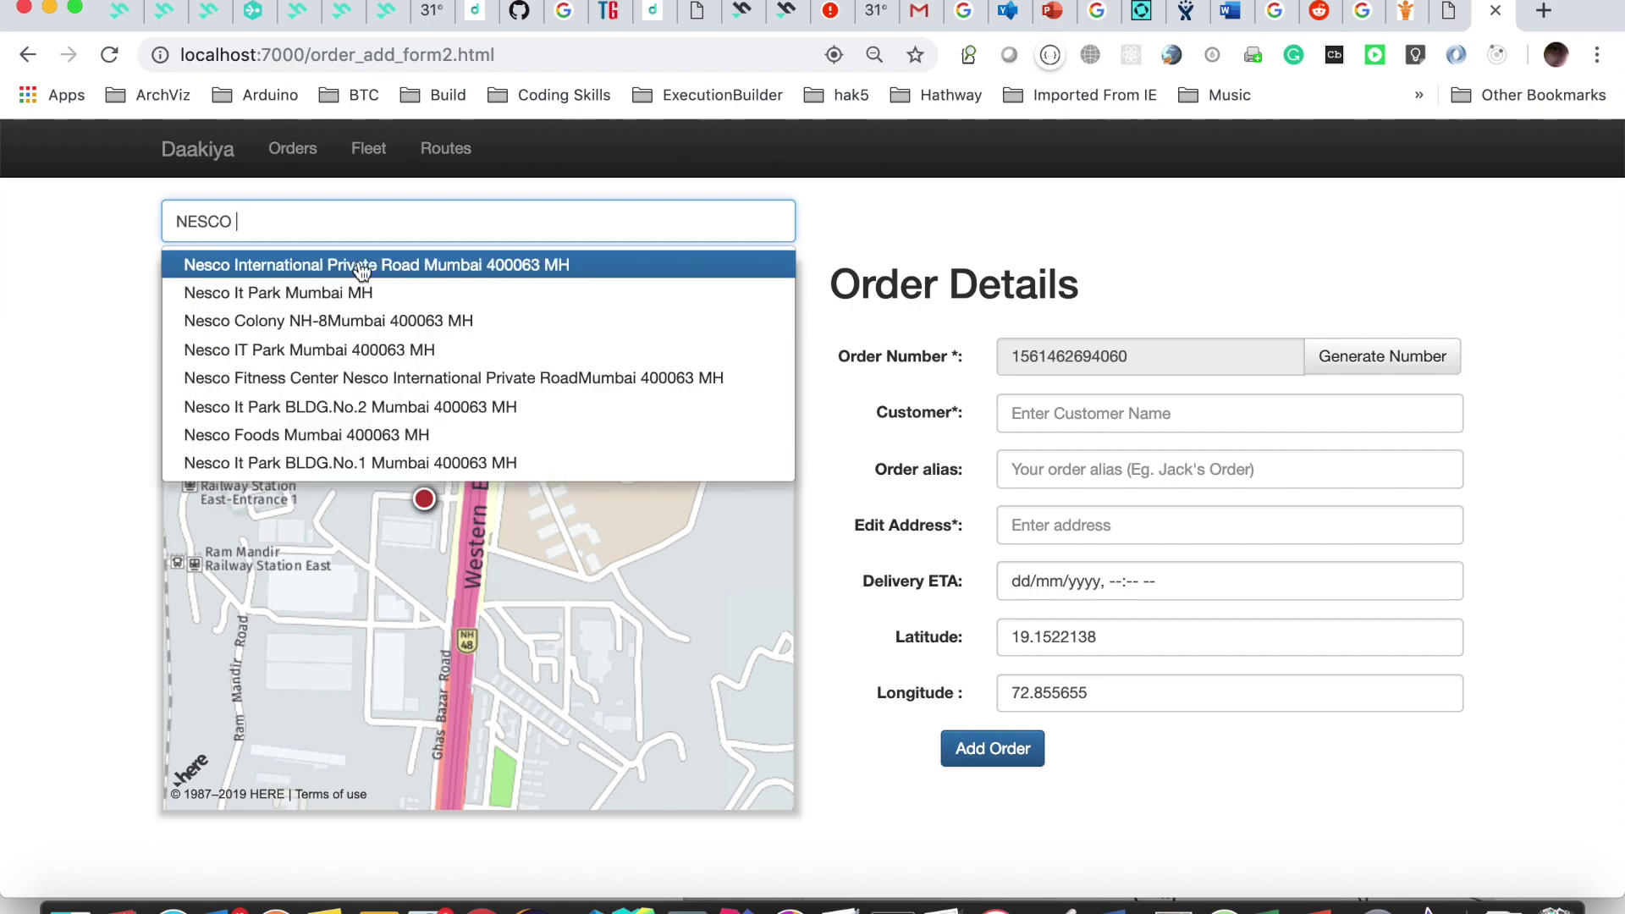
pyautogui.click(316, 294)
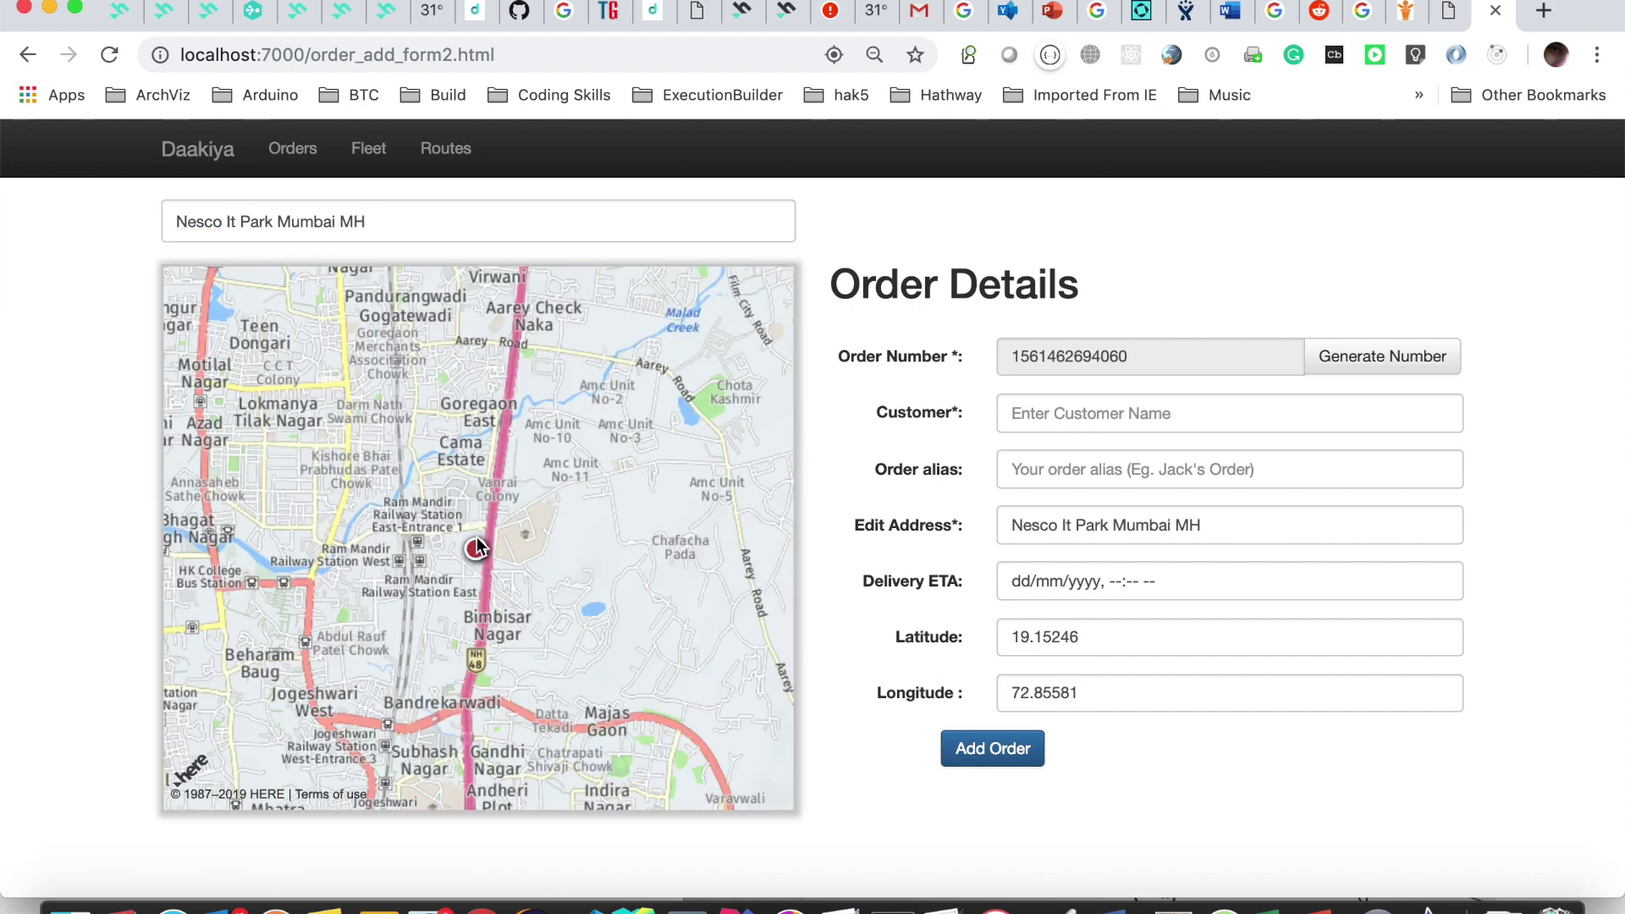
pyautogui.moveTo(479, 554); pyautogui.dragTo(477, 532)
pyautogui.moveTo(411, 221); pyautogui.dragTo(8, 229)
pyautogui.write('Kandi')
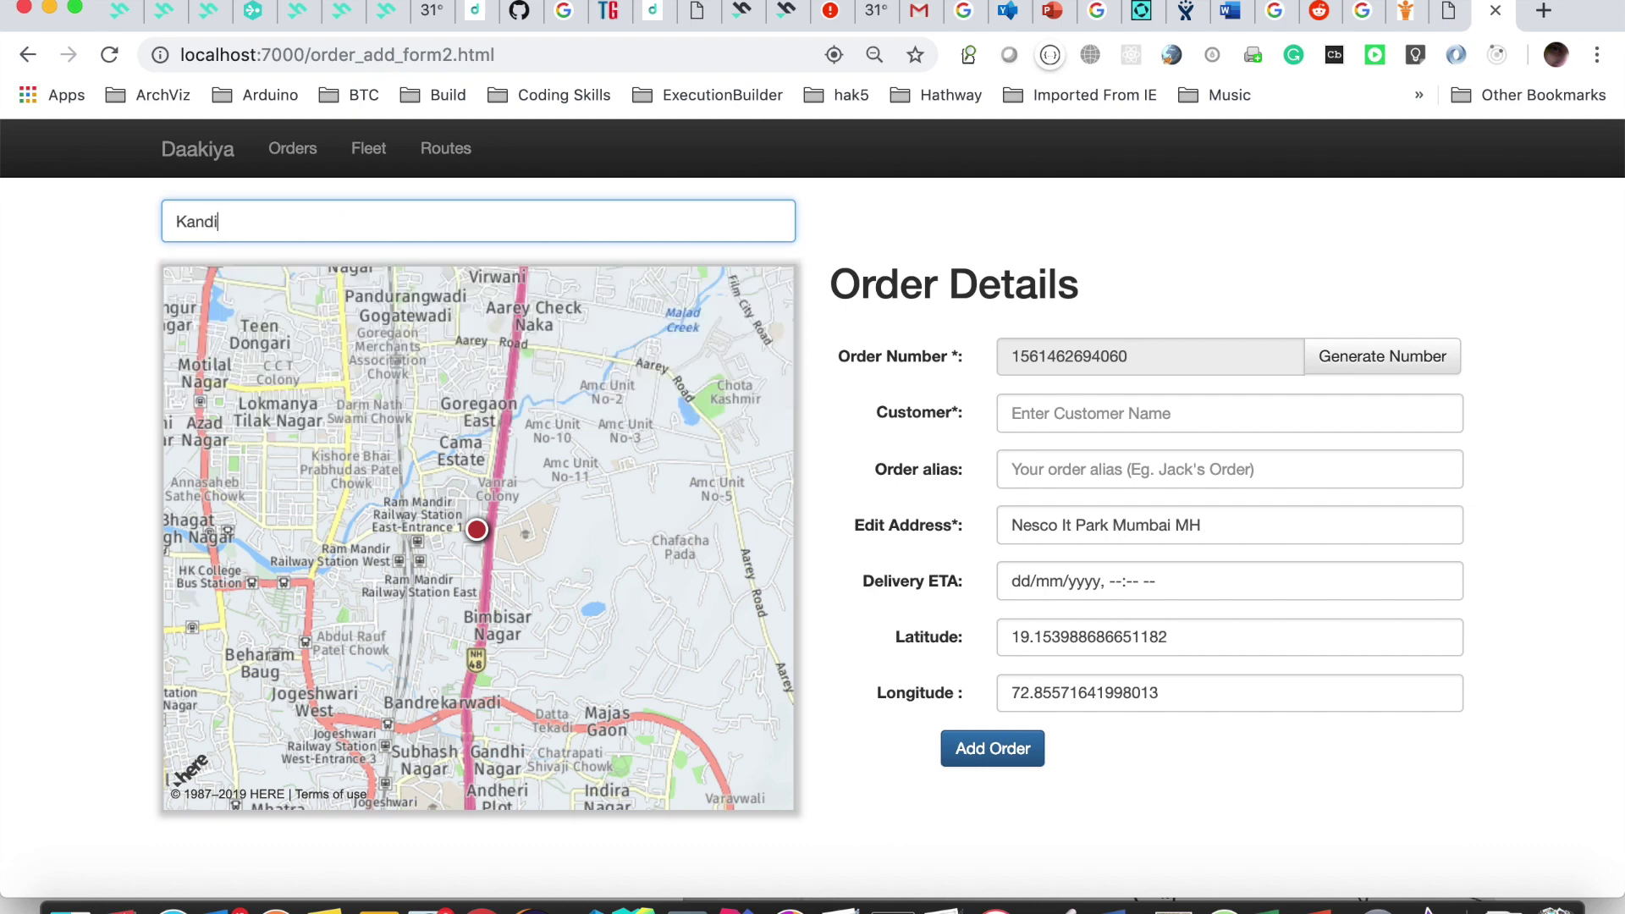
pyautogui.write('vali')
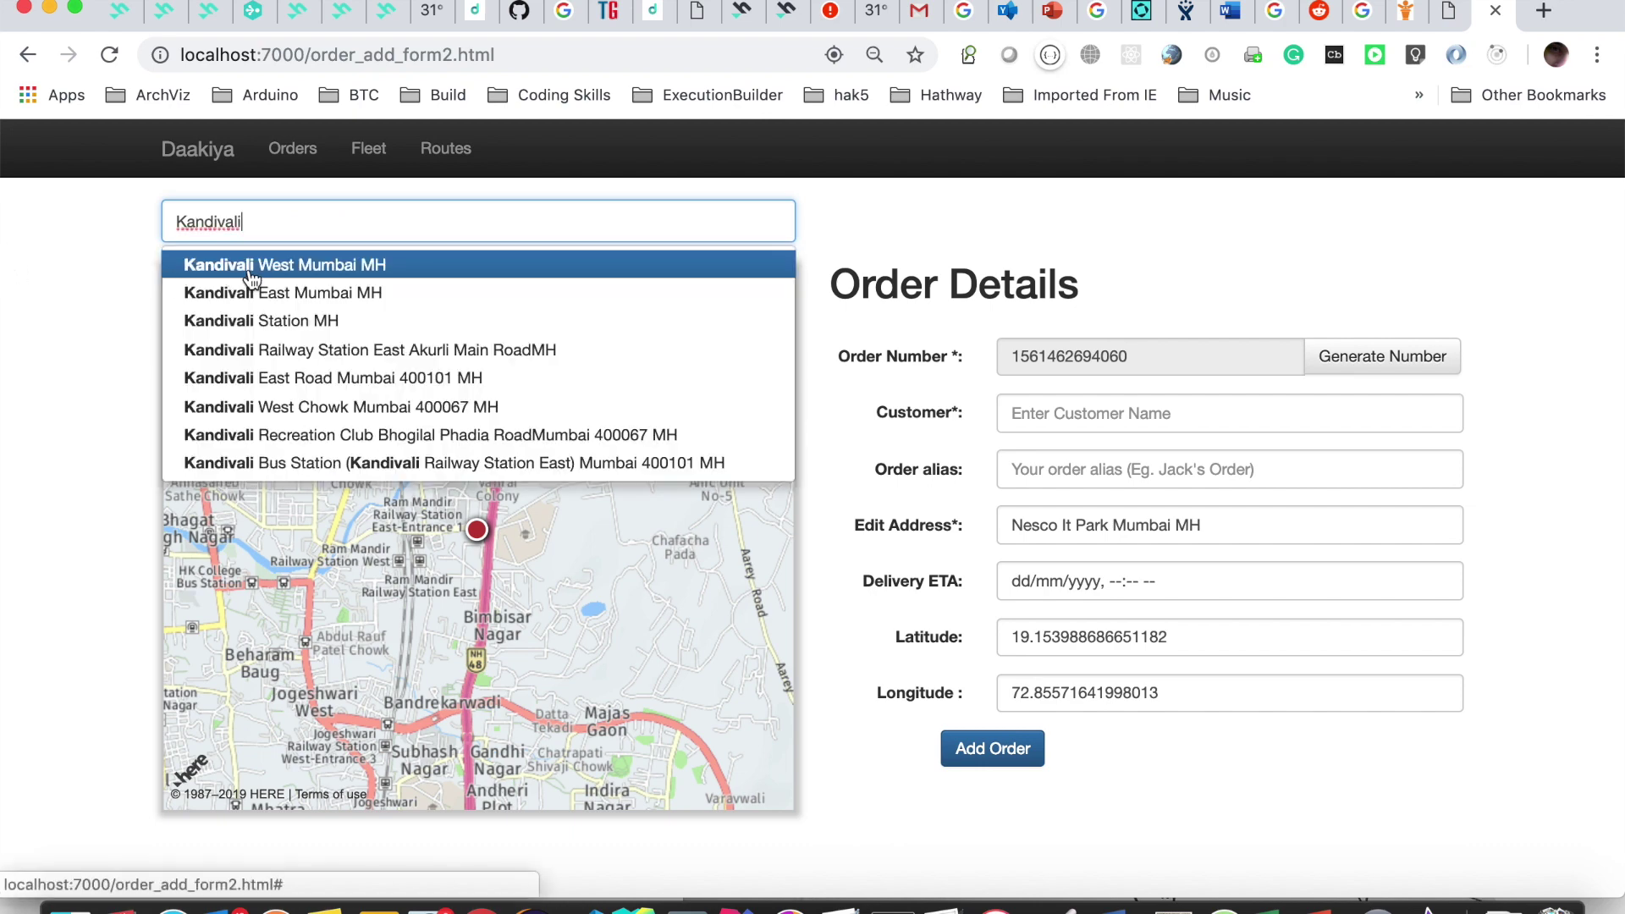
pyautogui.click(250, 267)
# Step: Enter customer Sachin with an alias, set ETA 26/06/2019 04:06 PM, and submit
pyautogui.click(1149, 413)
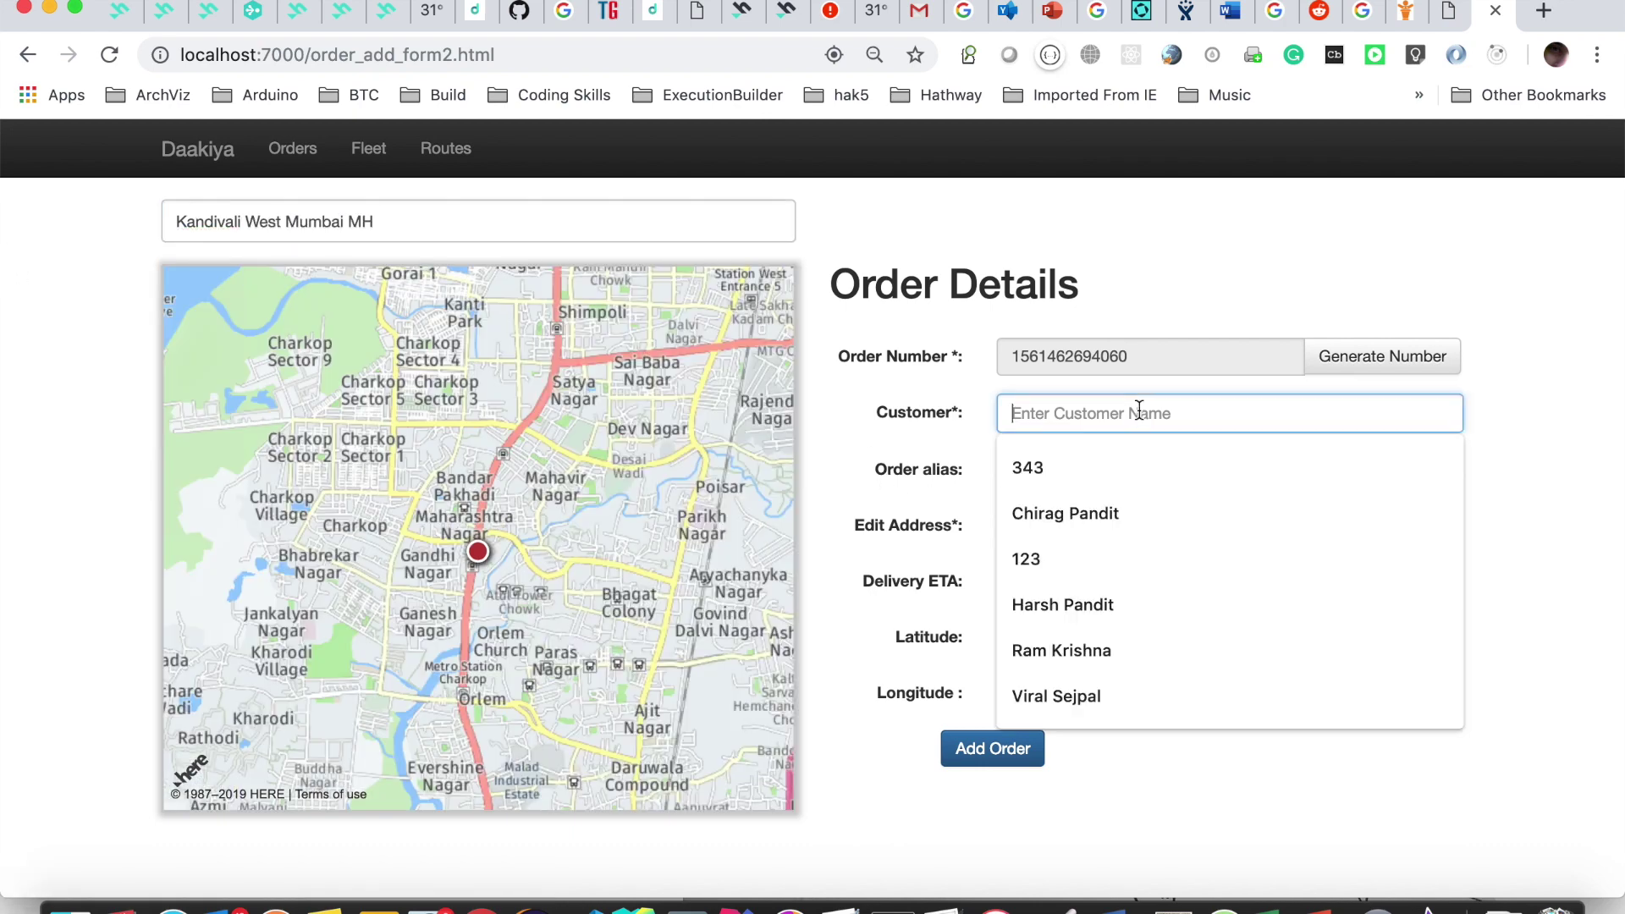
pyautogui.write('Sachin')
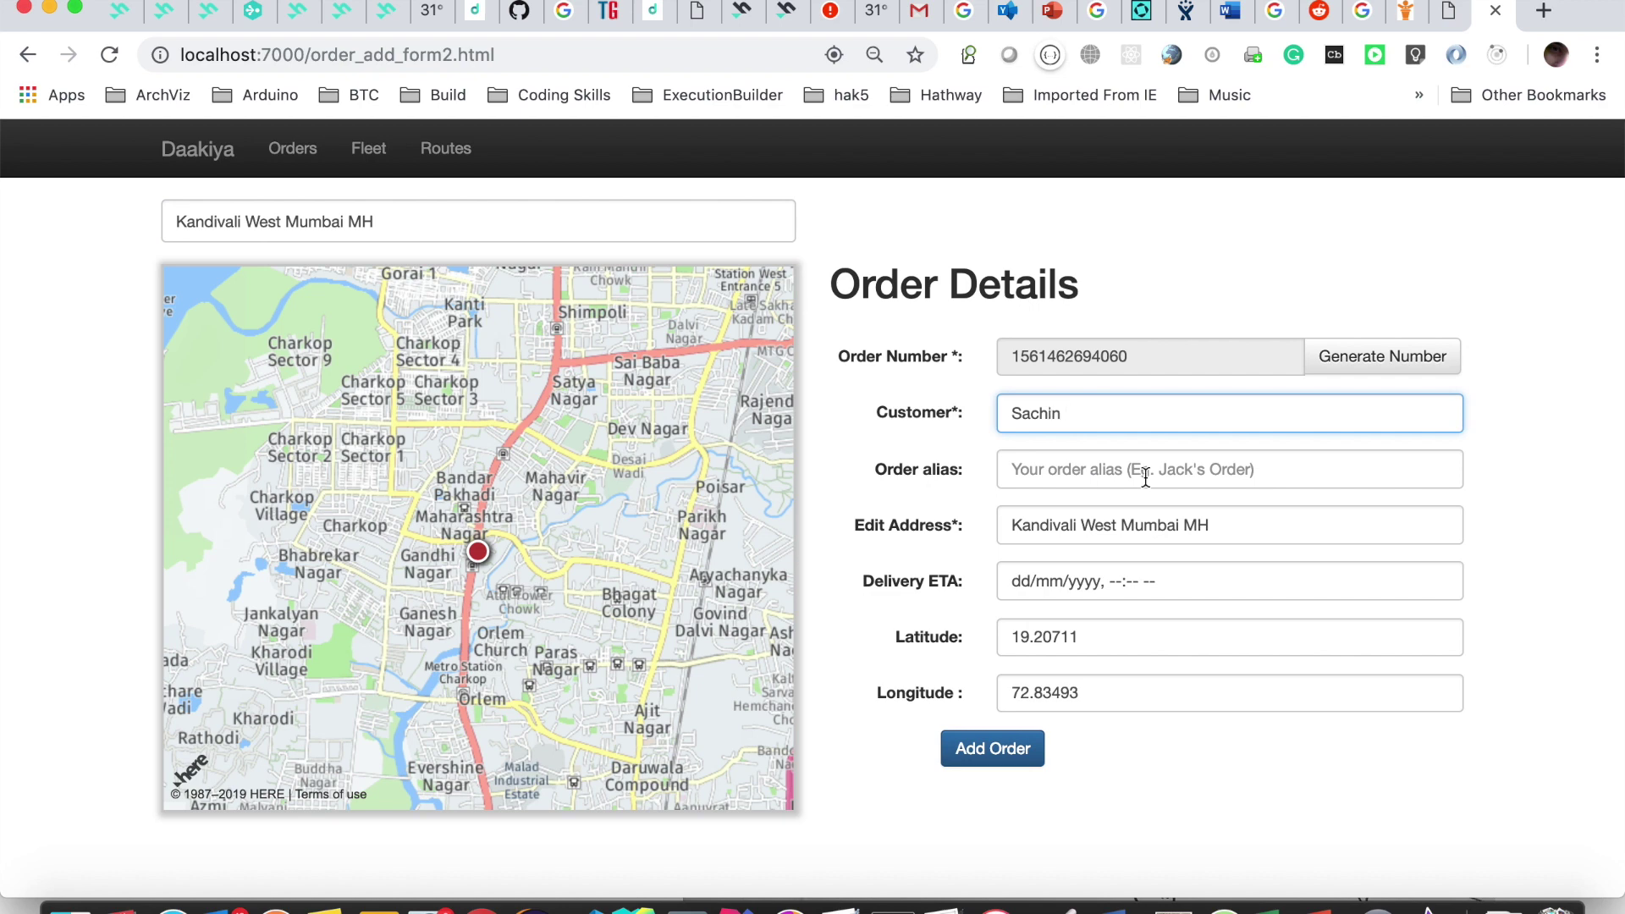
pyautogui.click(1146, 467)
pyautogui.write('3454656')
pyautogui.click(1437, 584)
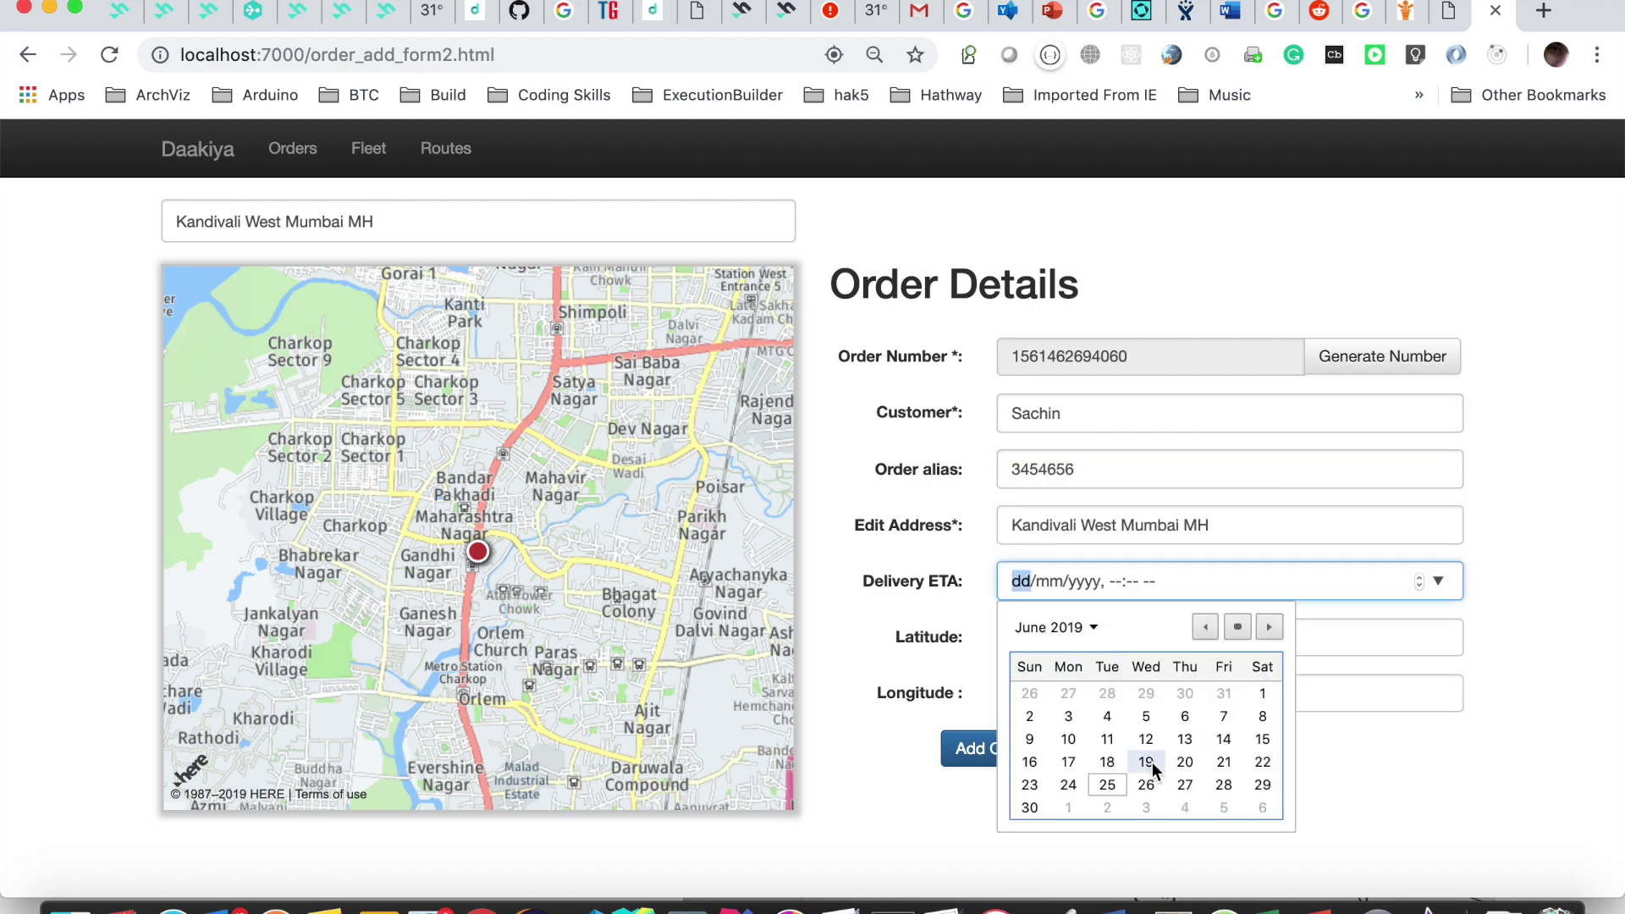
pyautogui.click(1067, 762)
pyautogui.click(1437, 586)
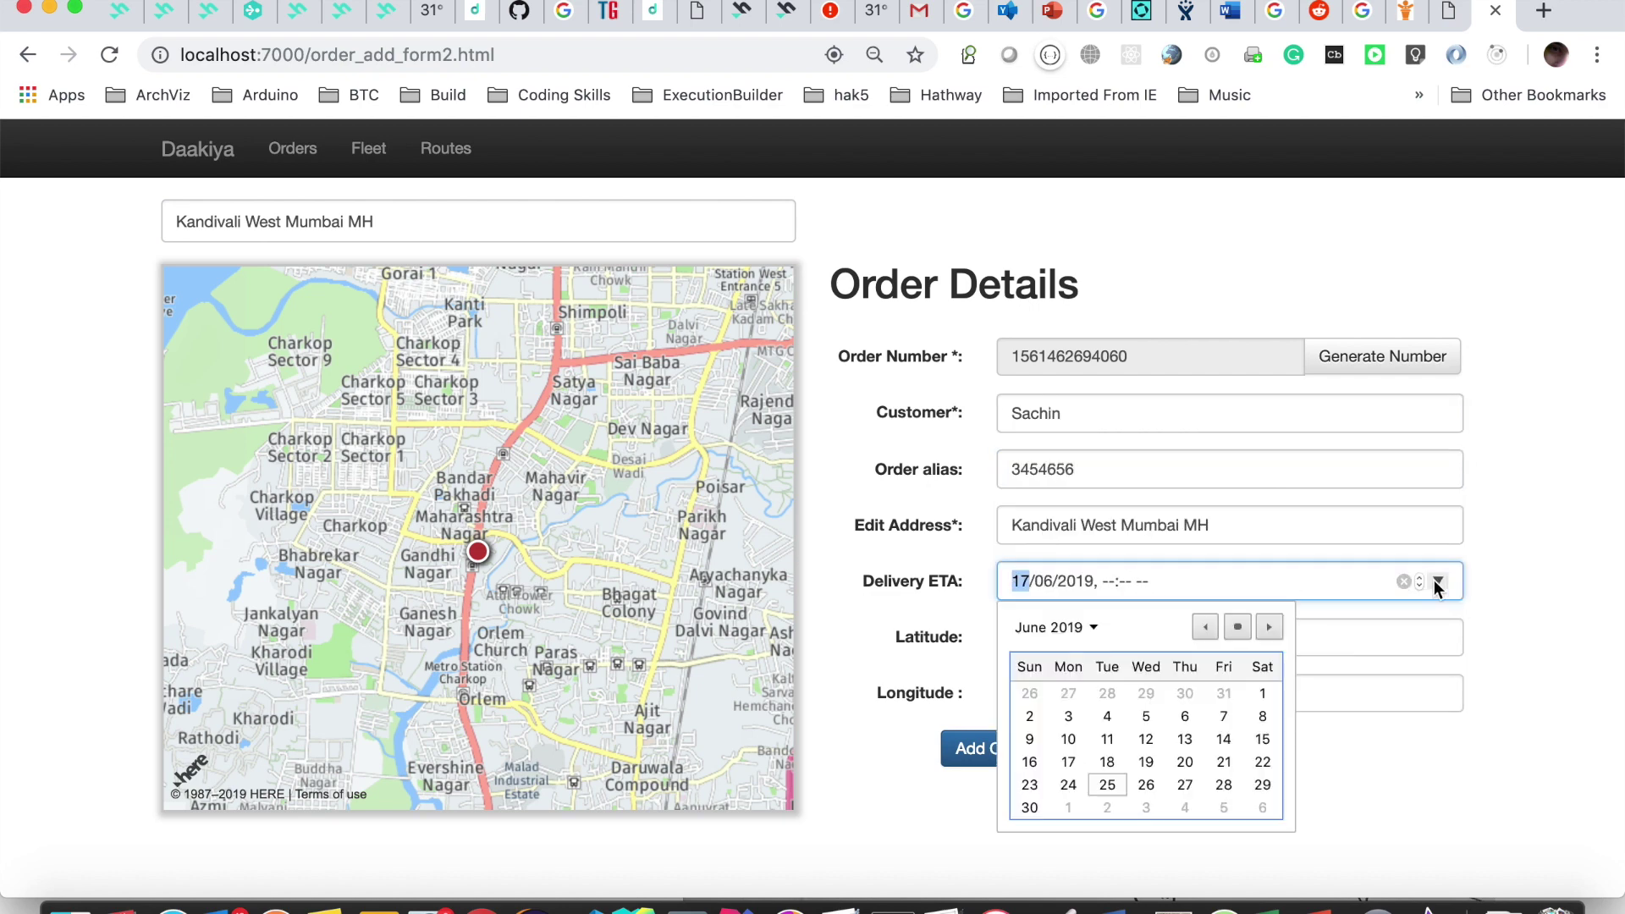
pyautogui.click(1145, 784)
pyautogui.click(1112, 582)
pyautogui.write('0406')
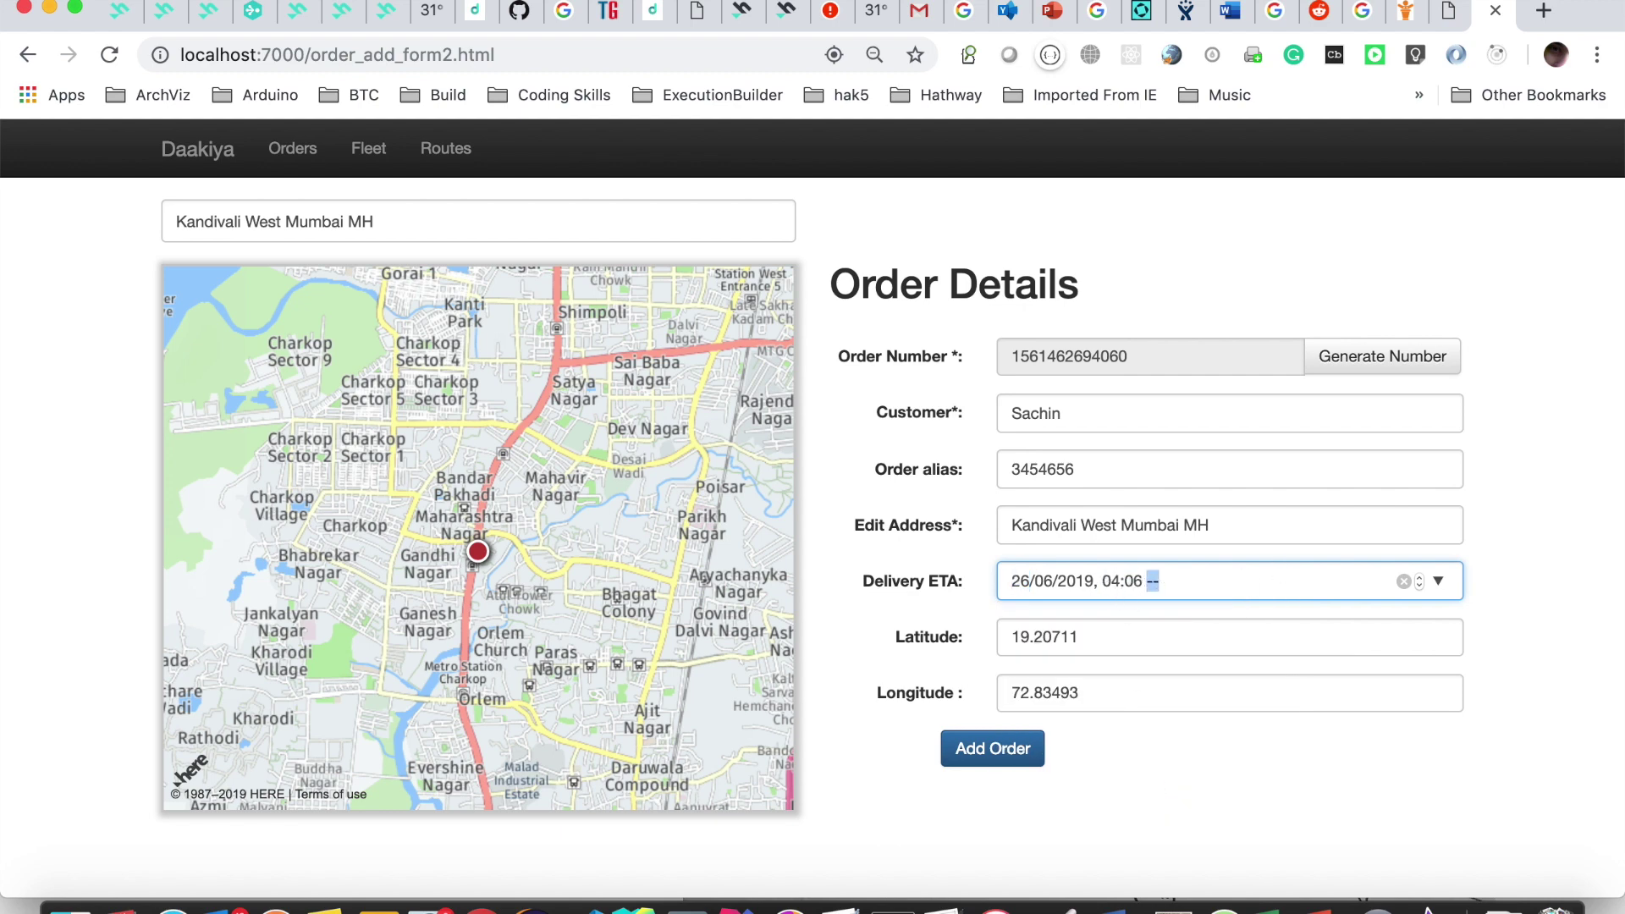
pyautogui.write('p')
pyautogui.click(989, 750)
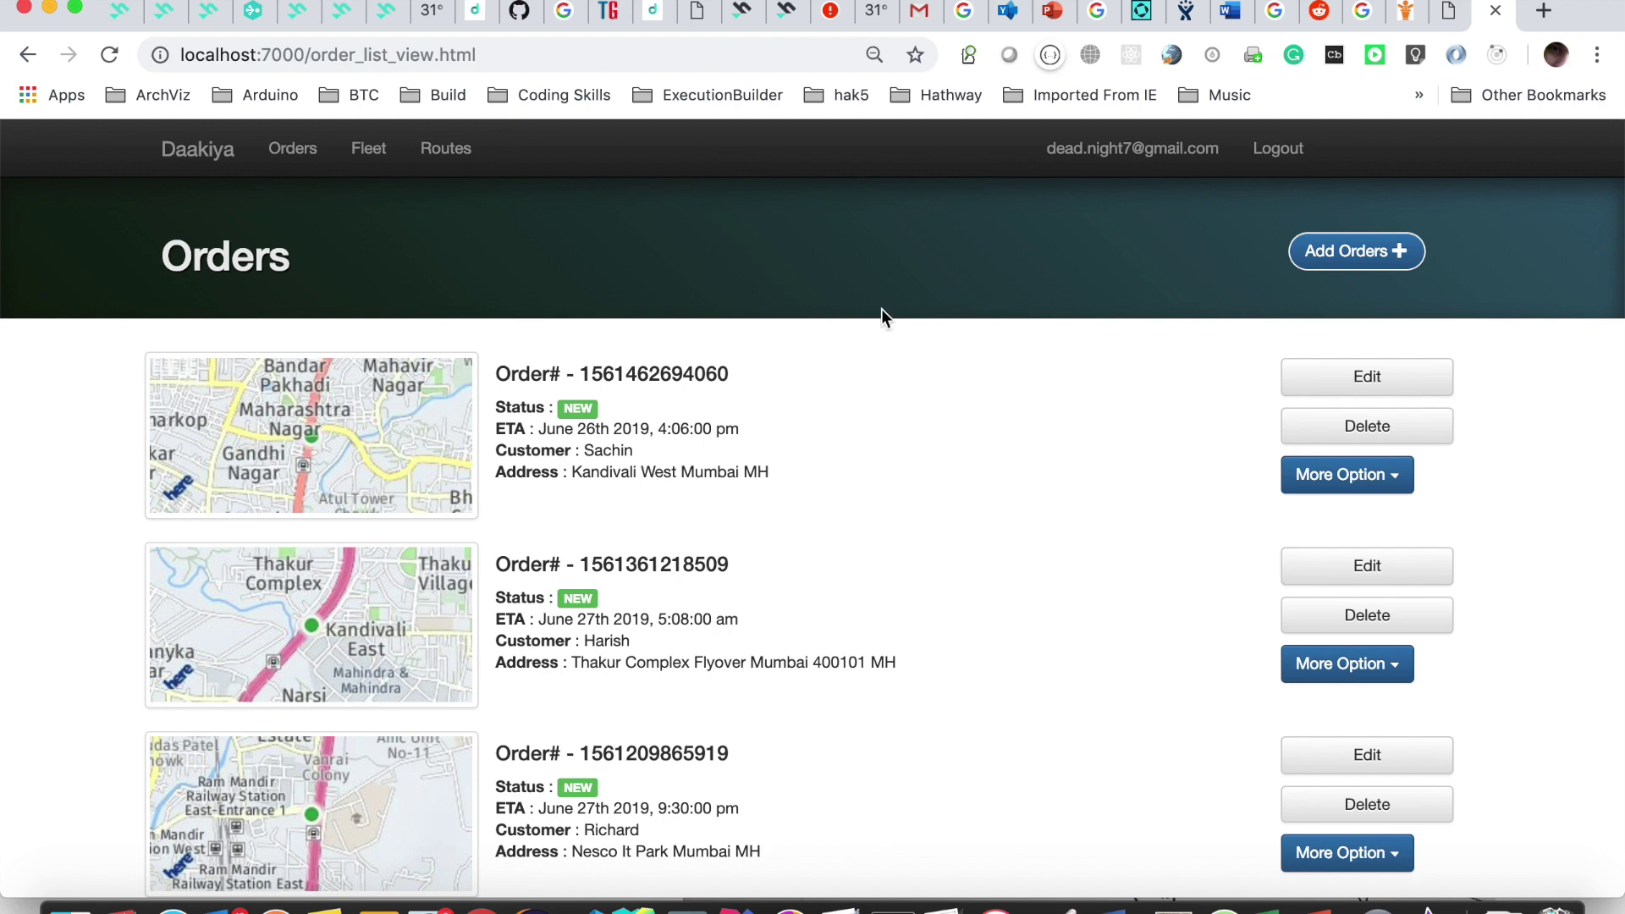
pyautogui.click(1354, 251)
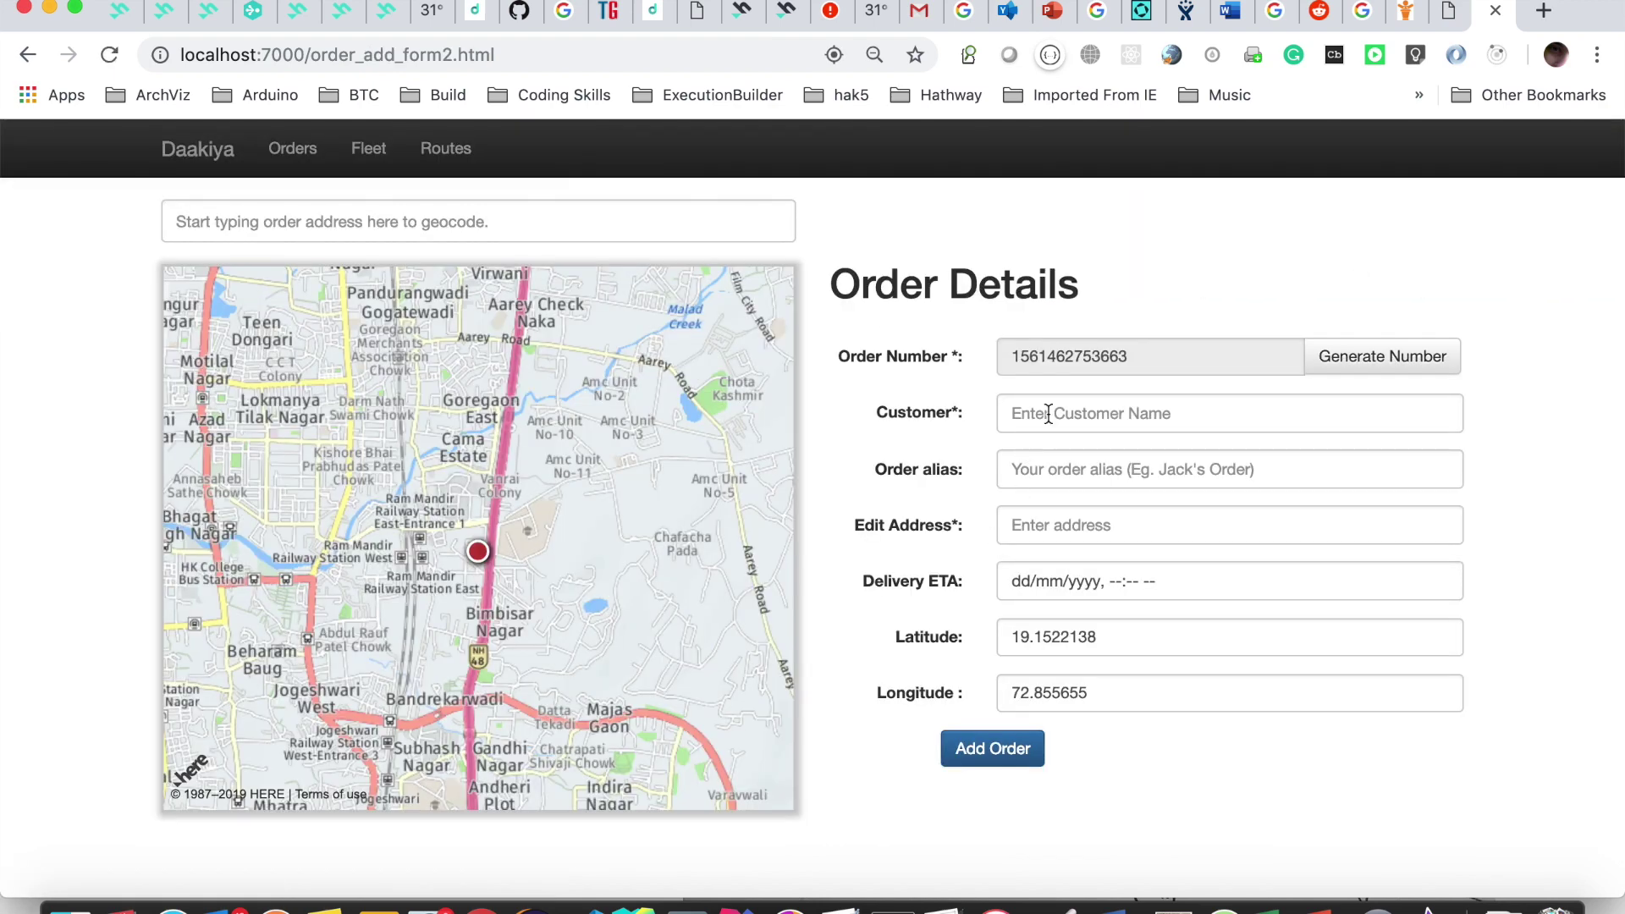
pyautogui.click(538, 221)
pyautogui.write('Mira Road')
pyautogui.click(435, 262)
pyautogui.click(1118, 413)
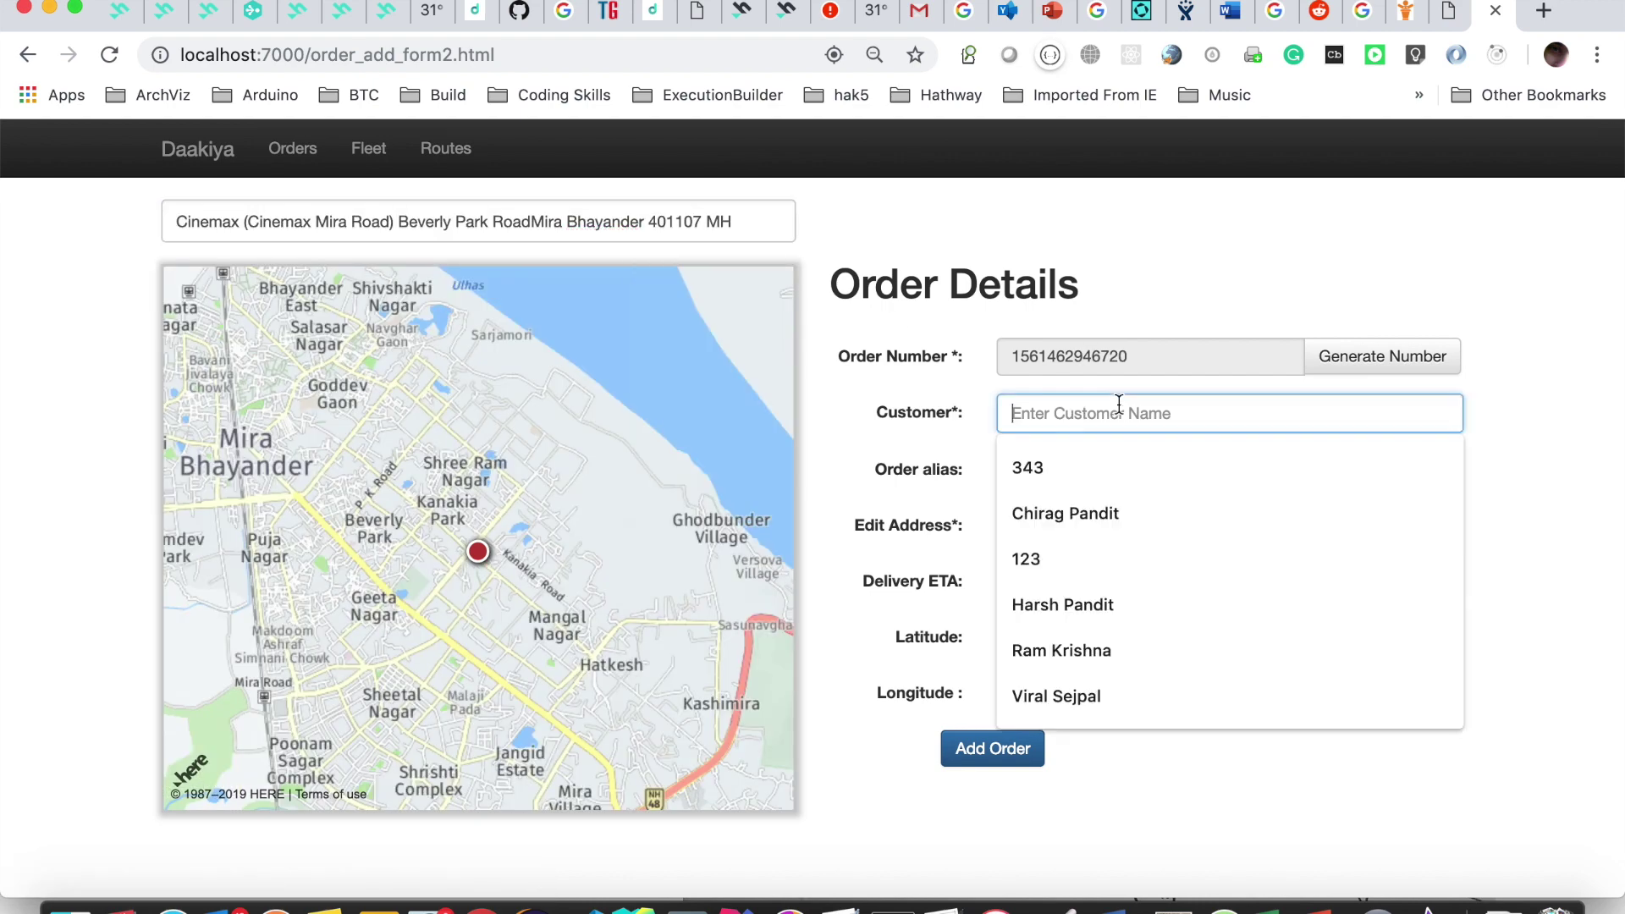
pyautogui.write('Tejas CR')
pyautogui.press('Tab')
pyautogui.write('354657')
# Step: Set ETA 26/06/2019 09:10 PM, submit the order, and view all orders
pyautogui.click(1130, 758)
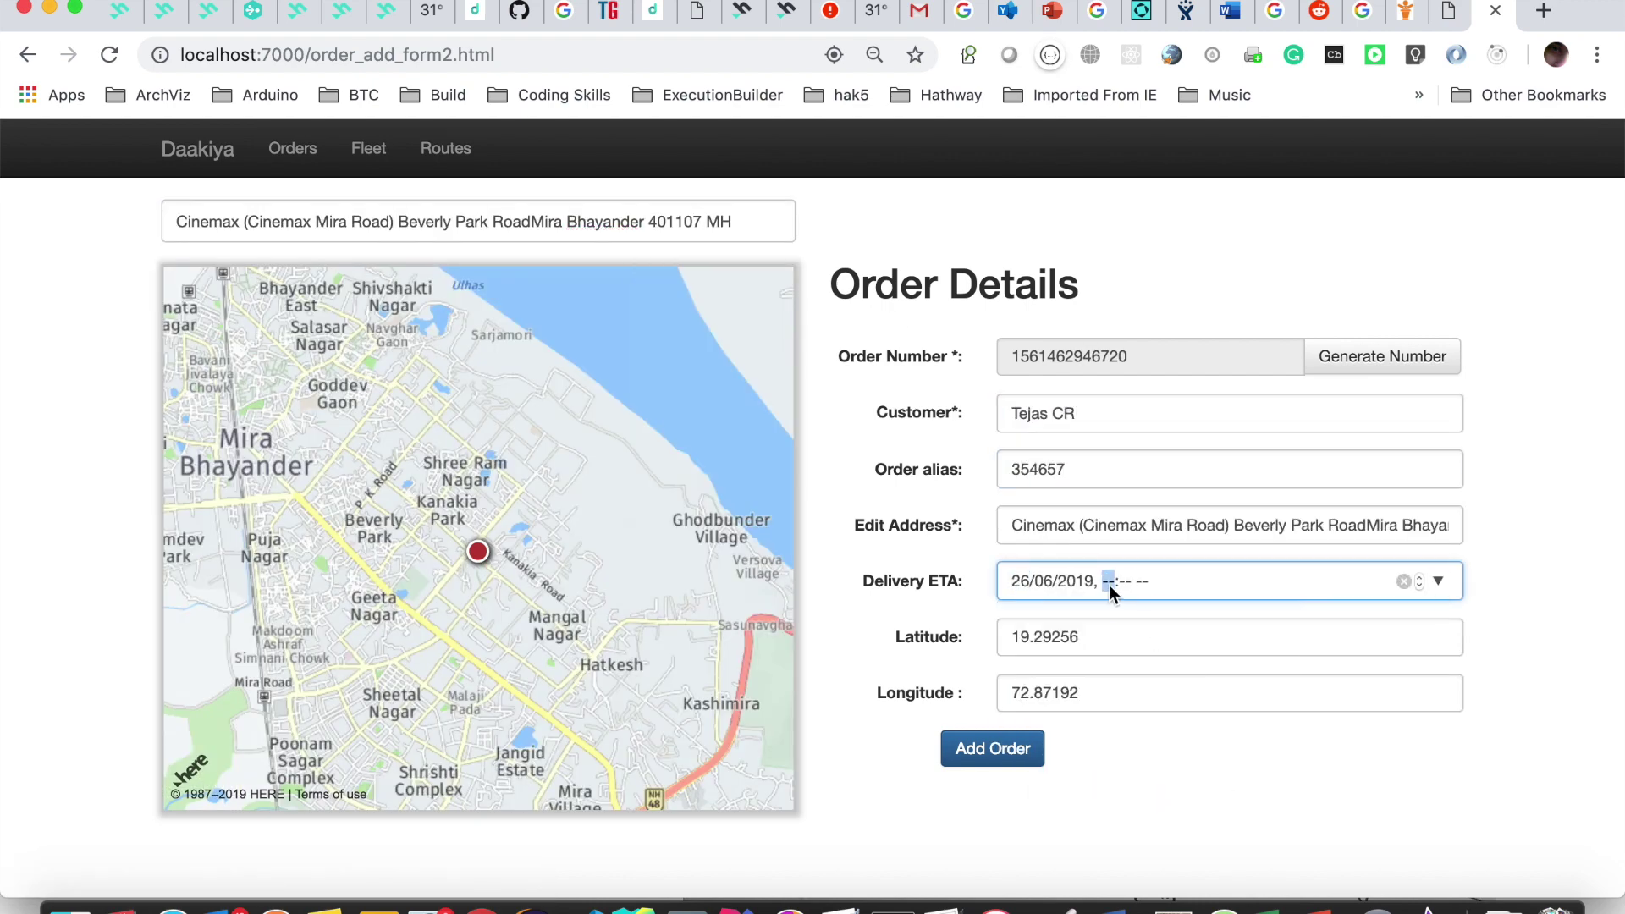
pyautogui.write('0910p')
pyautogui.click(1099, 653)
pyautogui.press('Return')
pyautogui.click(1070, 260)
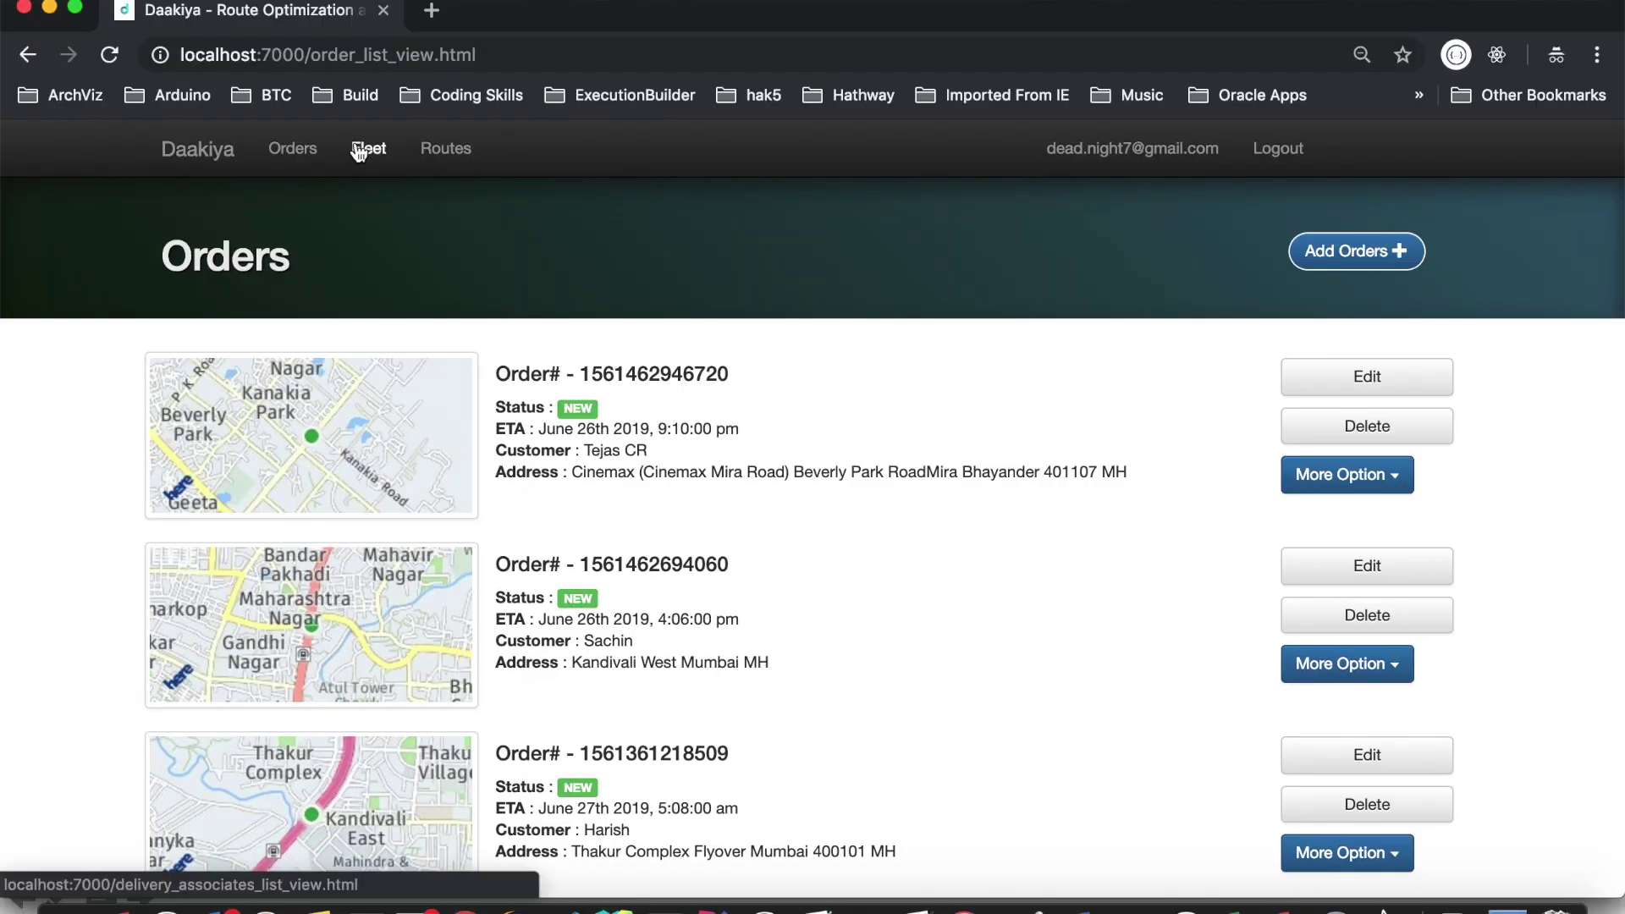
pyautogui.click(363, 151)
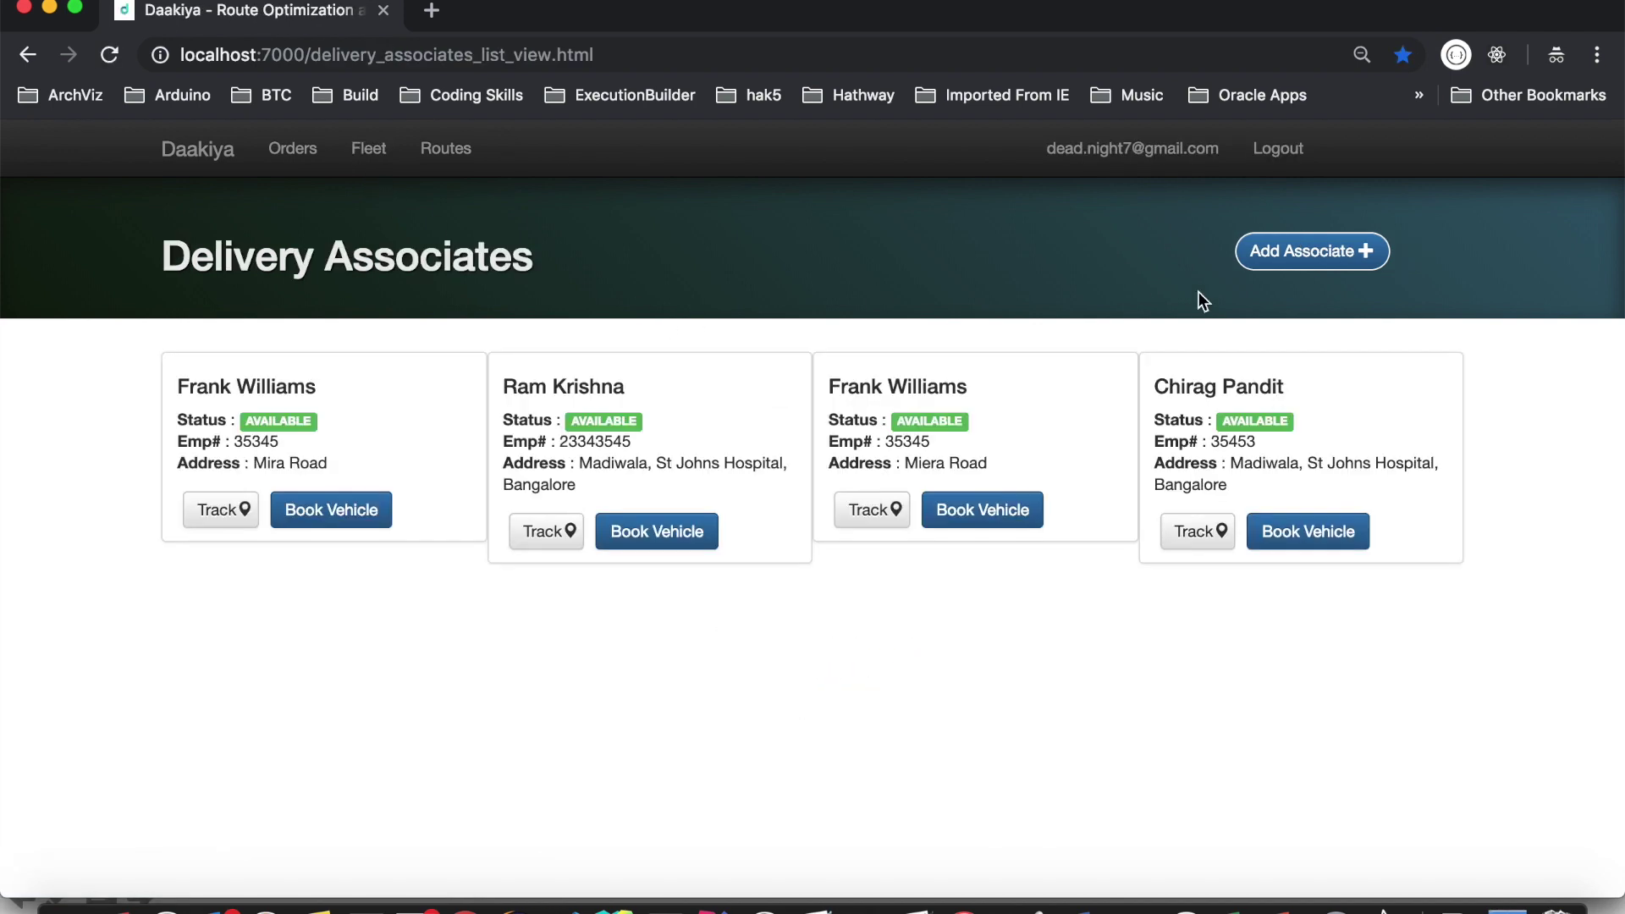
pyautogui.click(1306, 250)
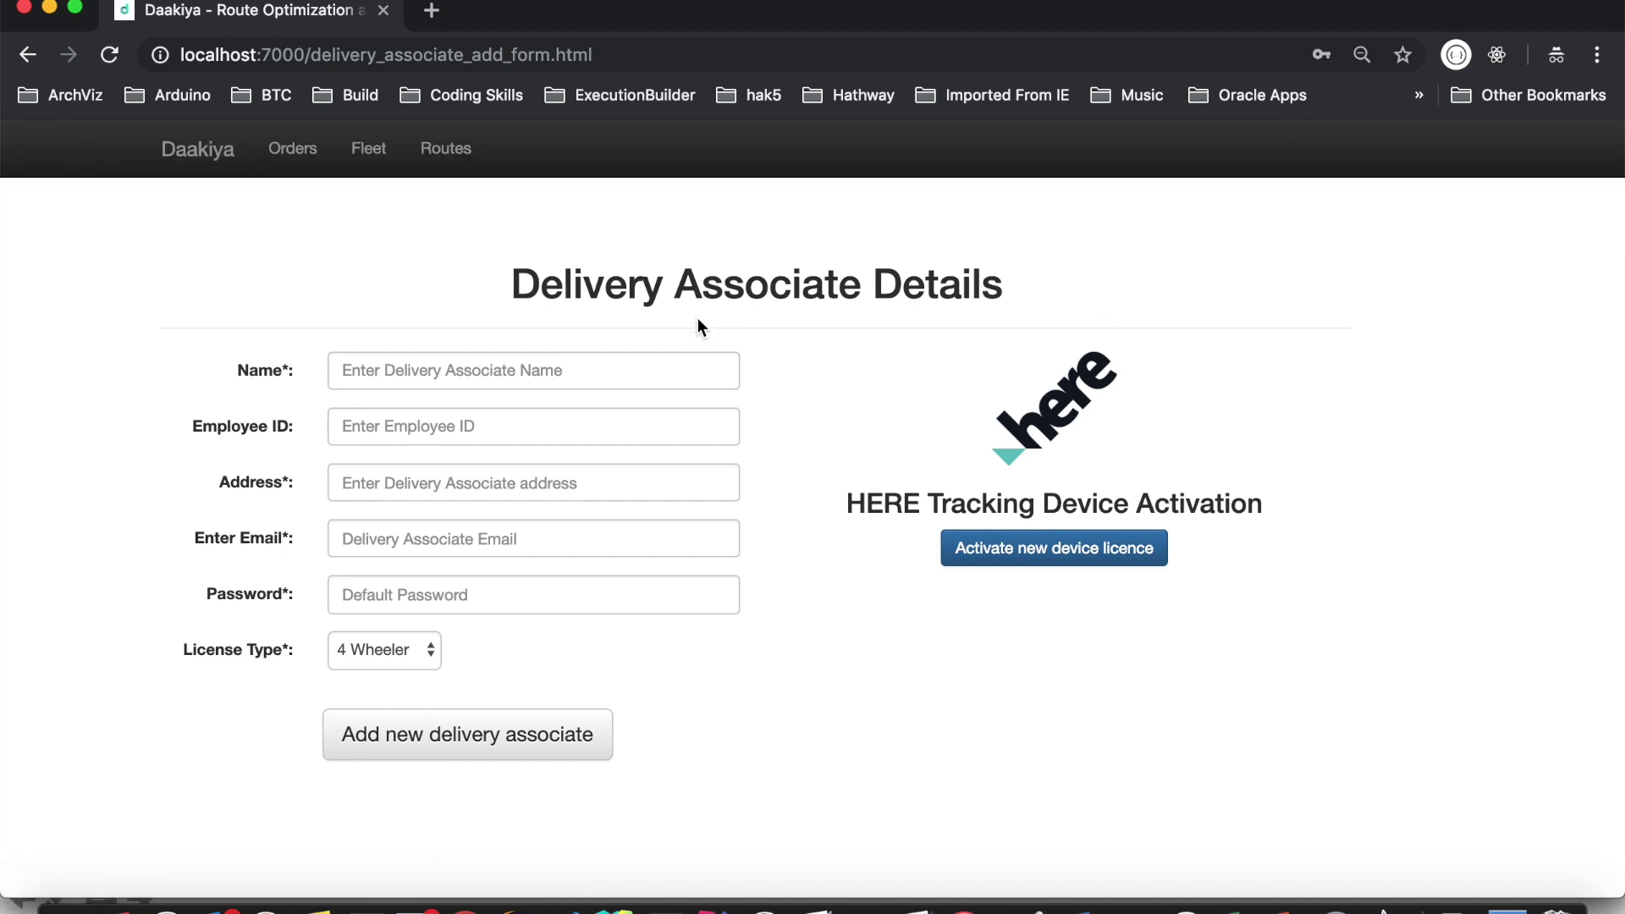
pyautogui.click(647, 379)
pyautogui.write('Cho')
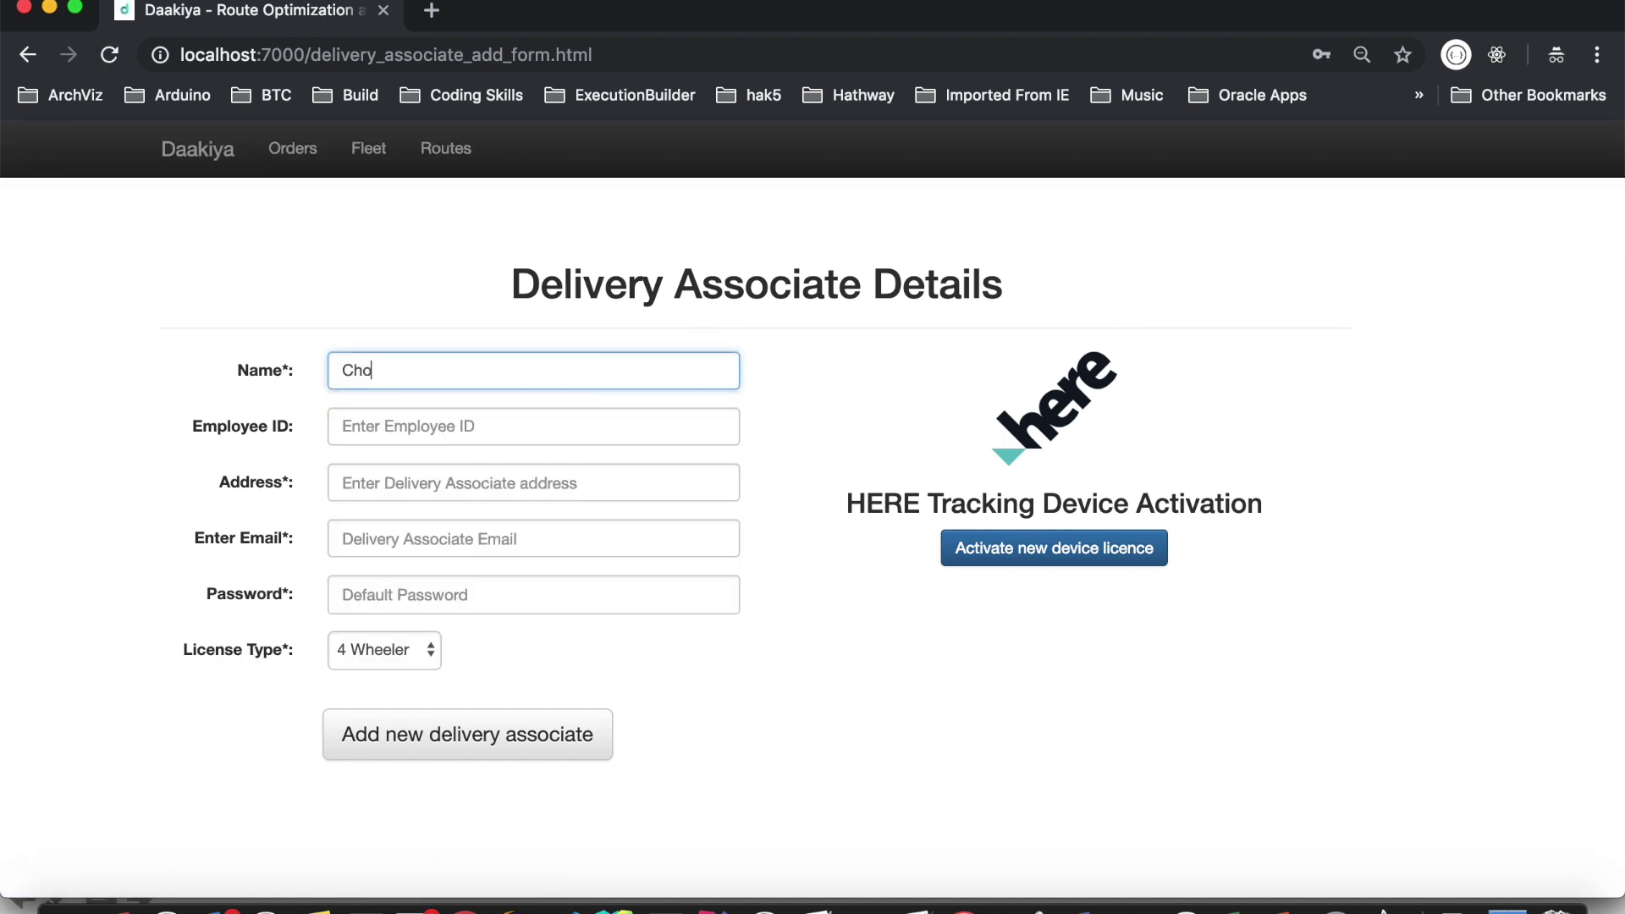
pyautogui.press('super+a')
pyautogui.write('Ra')
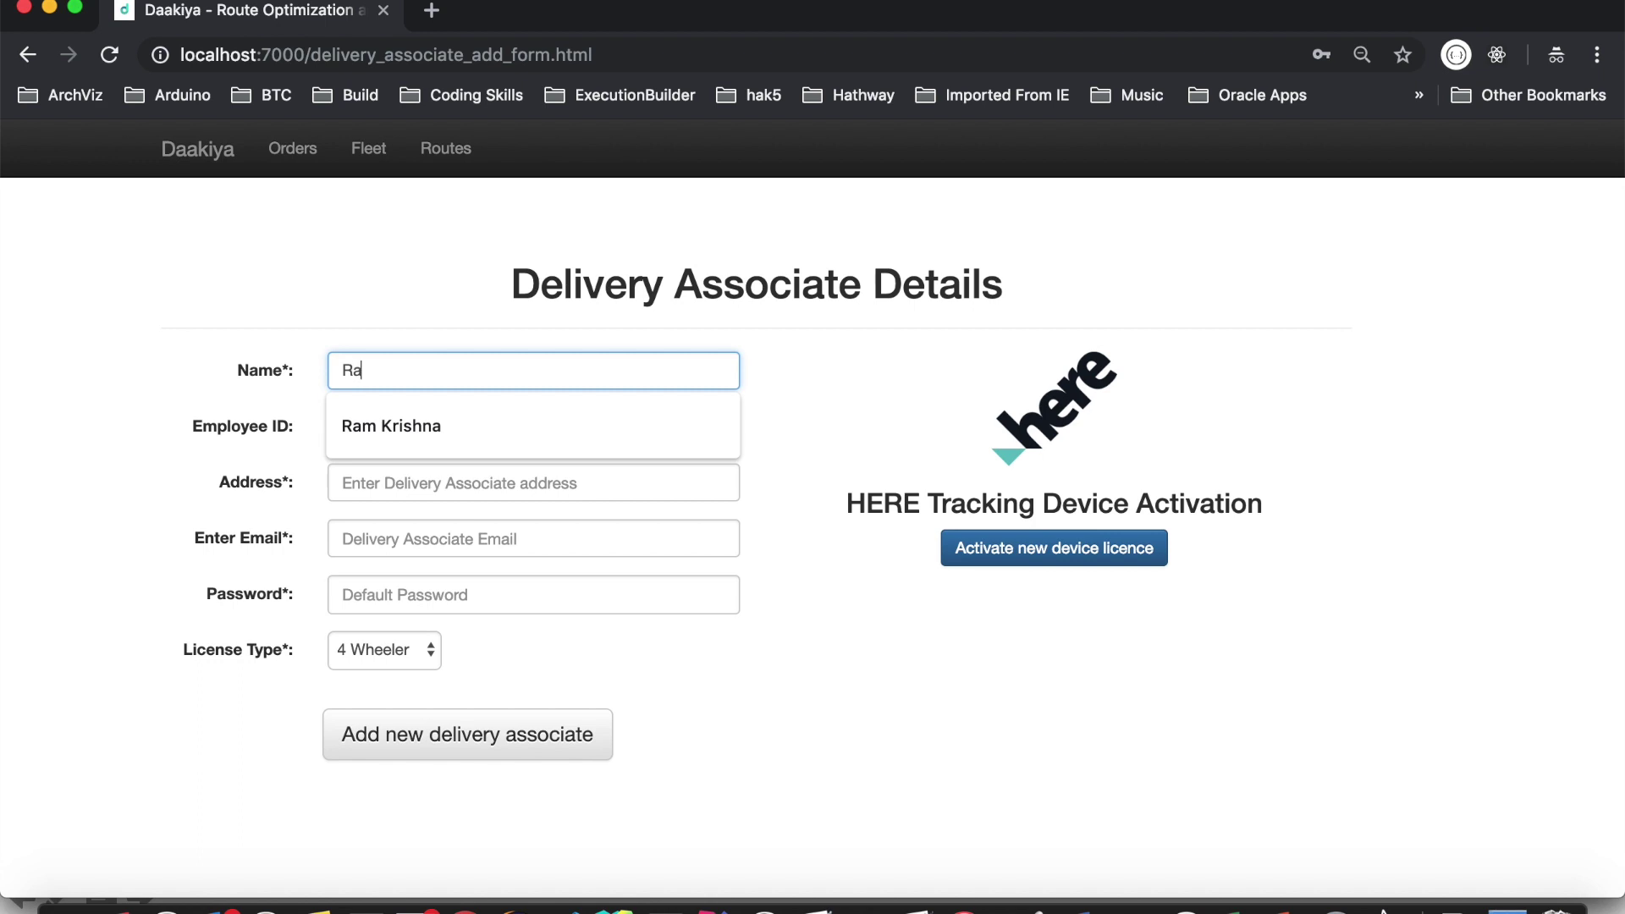
pyautogui.write('hul S')
pyautogui.press('Tab')
pyautogui.write('3545657')
pyautogui.press('Tab')
pyautogui.write('Meera Road')
pyautogui.press('Tab')
pyautogui.press('Tab')
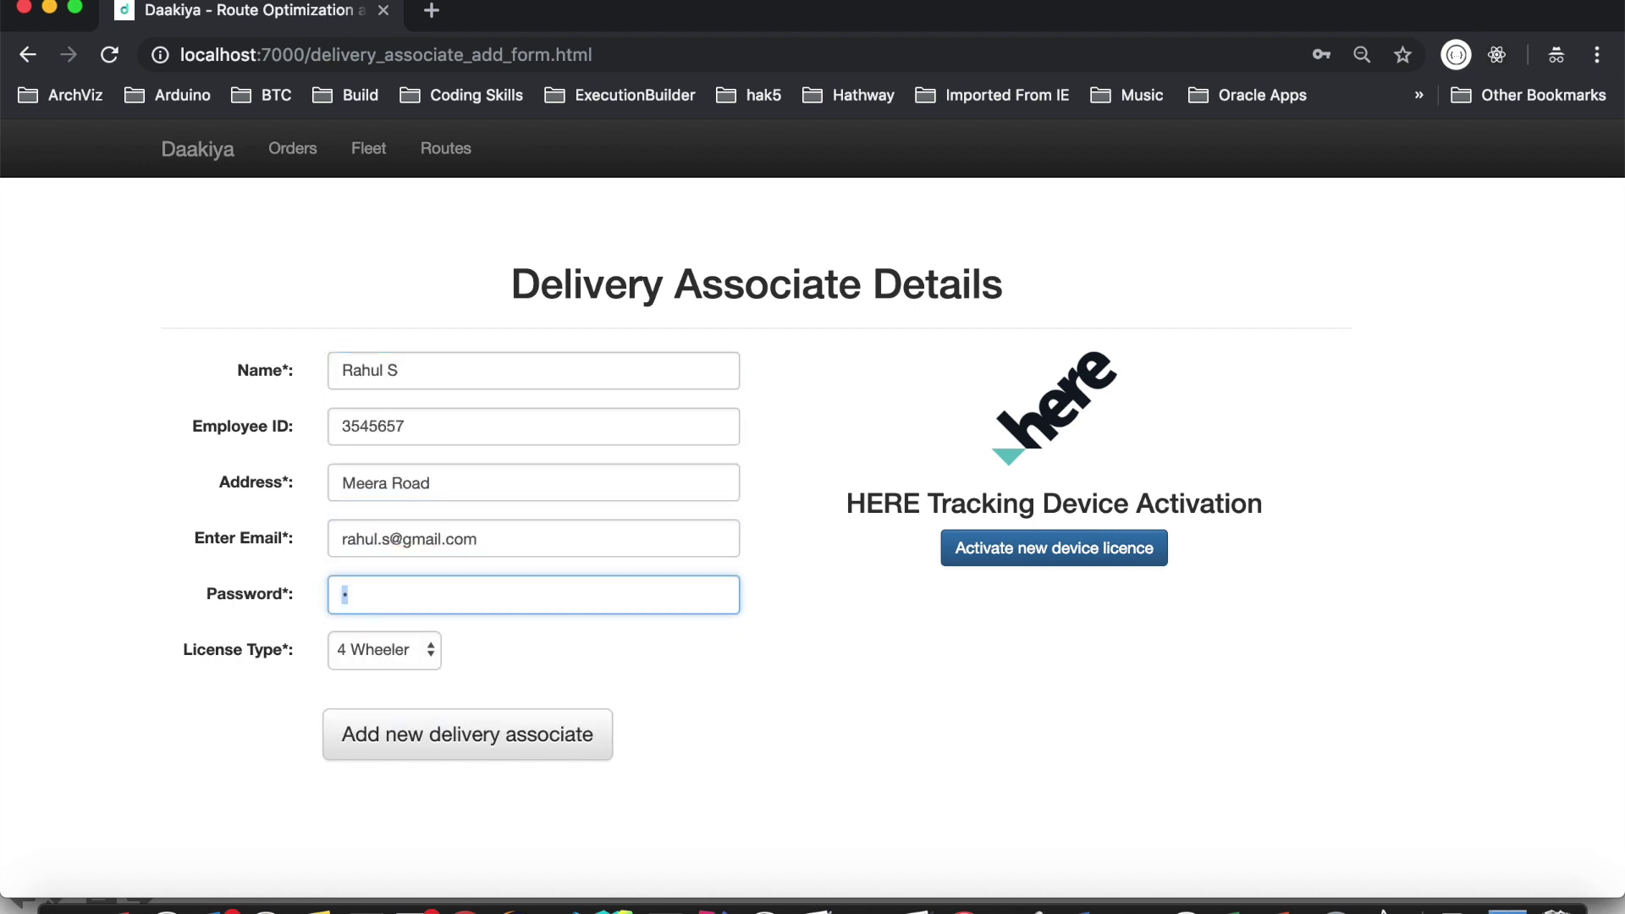
pyautogui.write('12345678')
pyautogui.click(1038, 554)
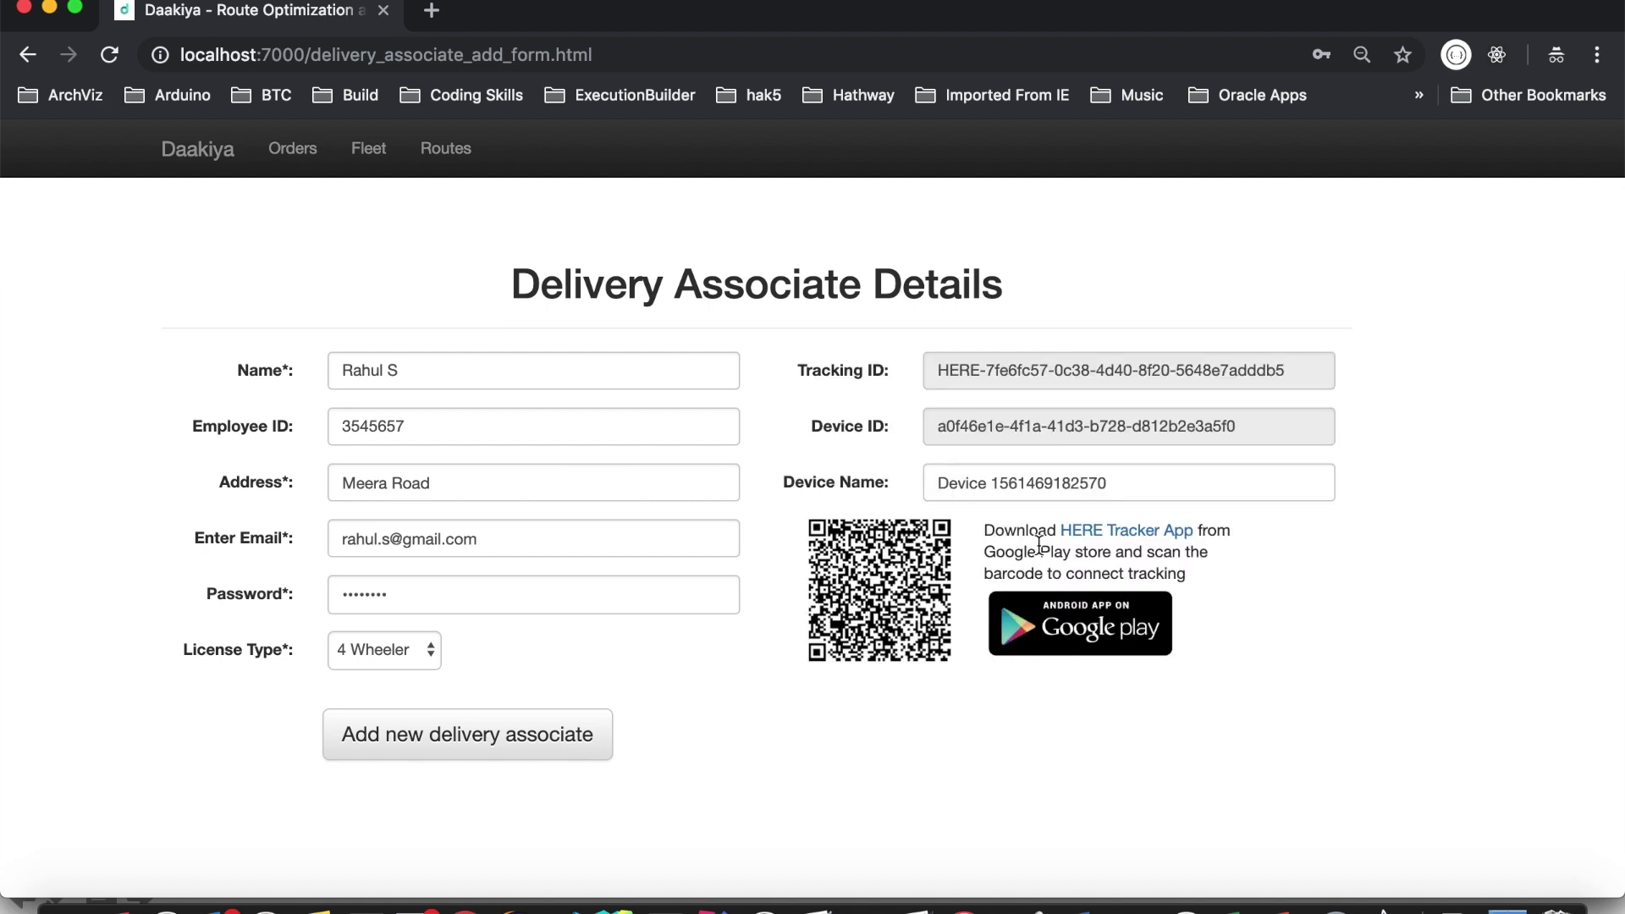
# Step: On the mirrored phone, launch HERE Tracker, scan the licence QR code, and dismiss the GPS warning
pyautogui.press('super+Tab')
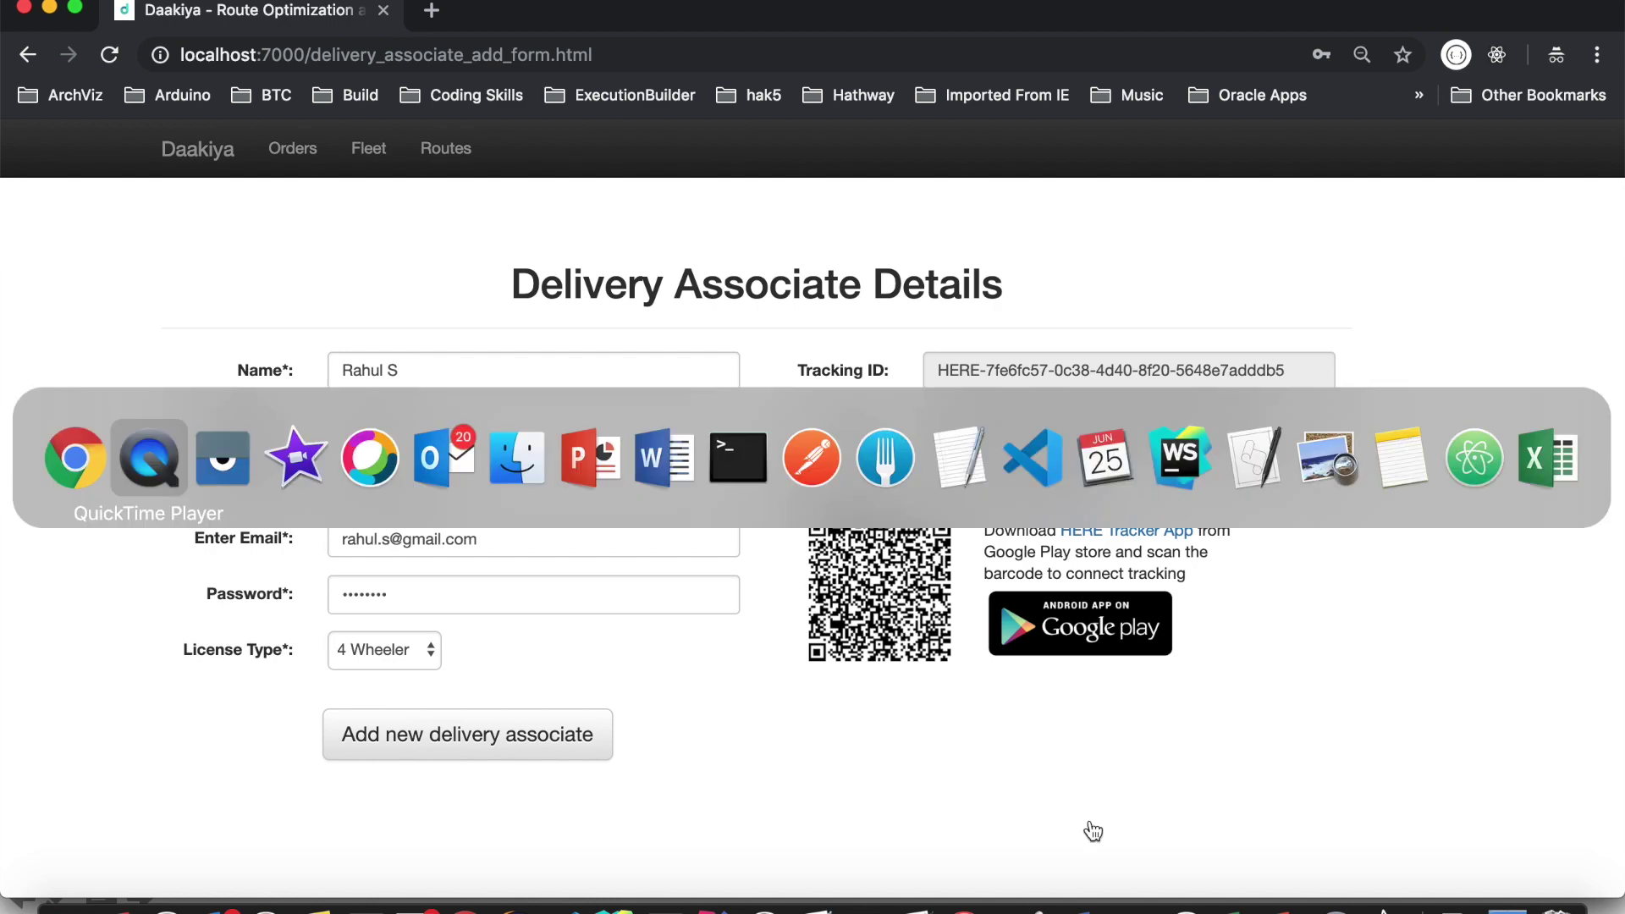
pyautogui.press('super+Tab')
pyautogui.scroll(-2, 1200, 455)
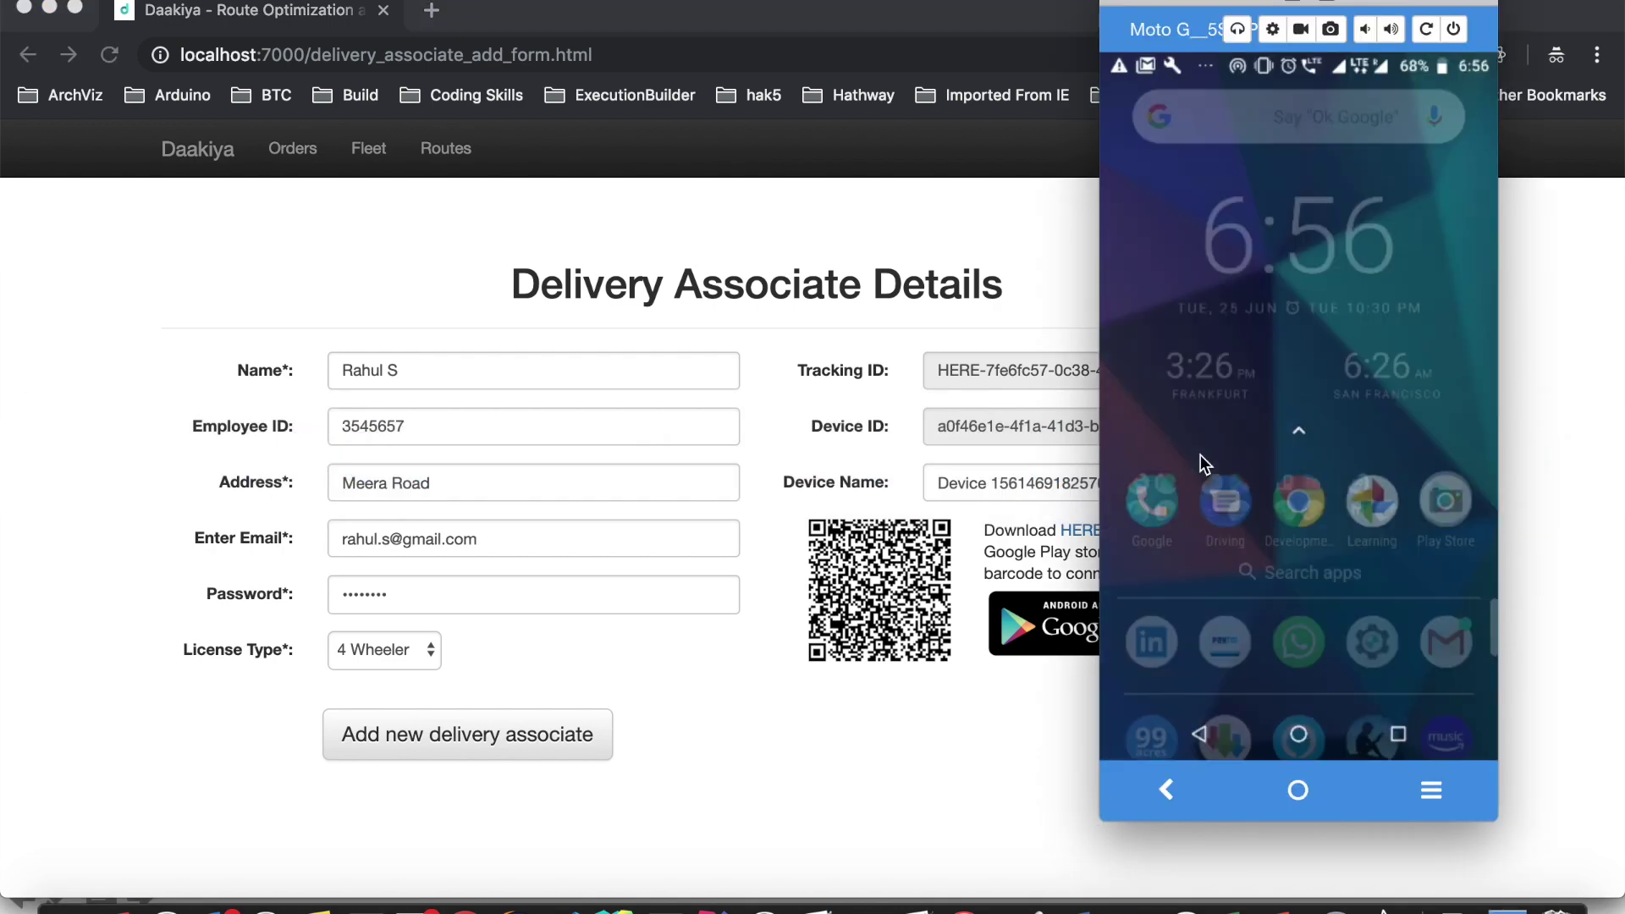
pyautogui.write('T')
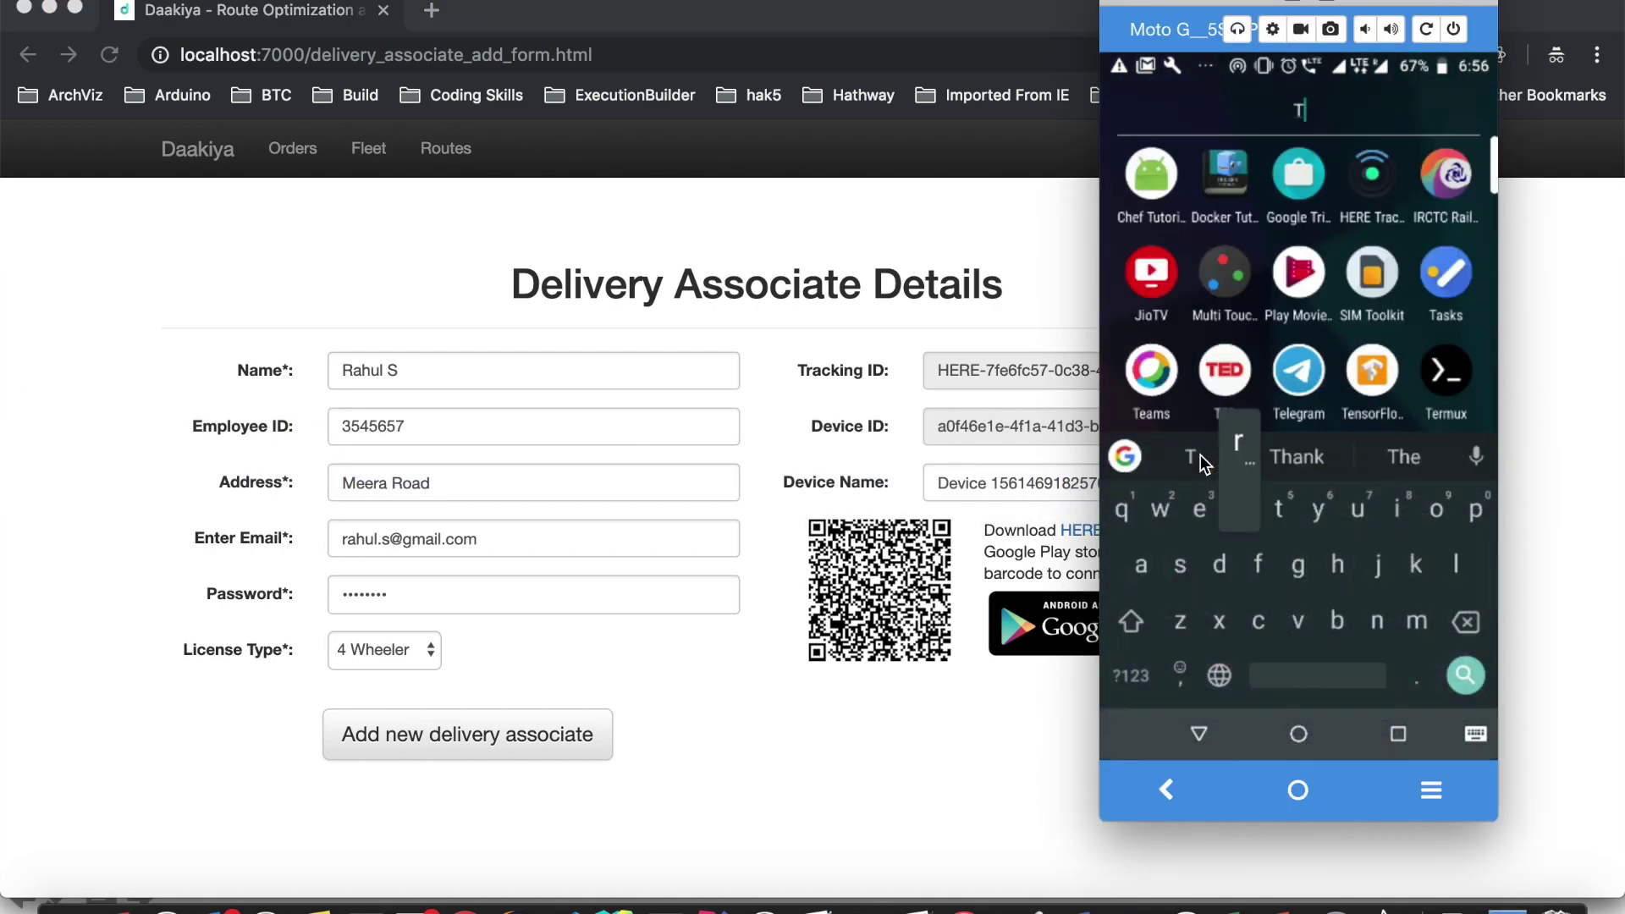
pyautogui.write('ra')
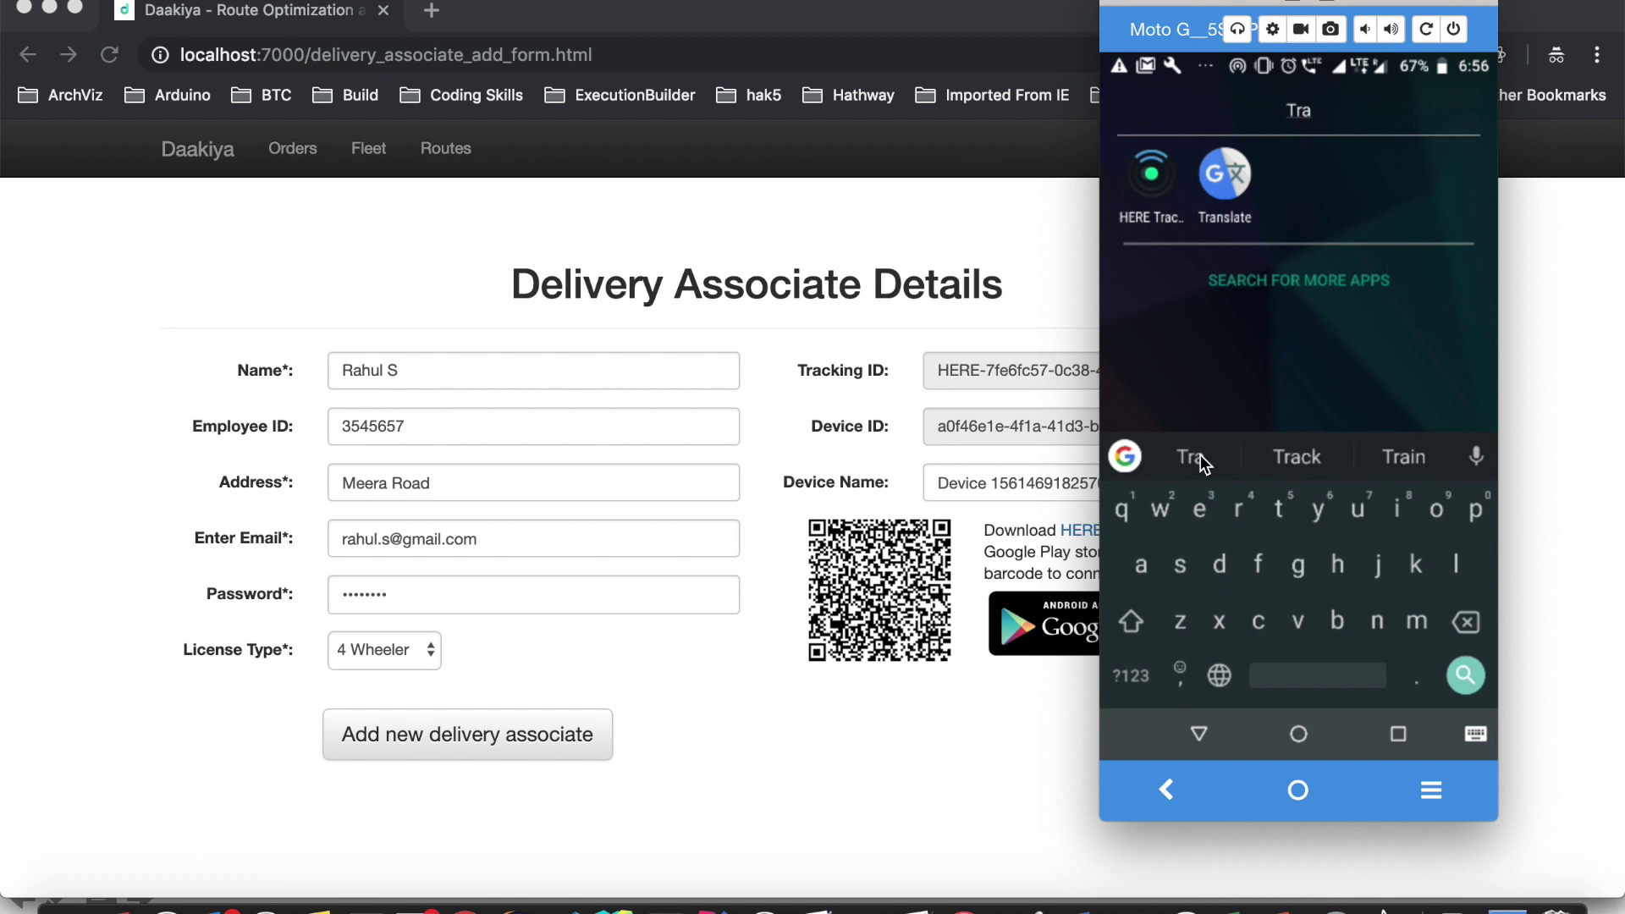
pyautogui.press('Return')
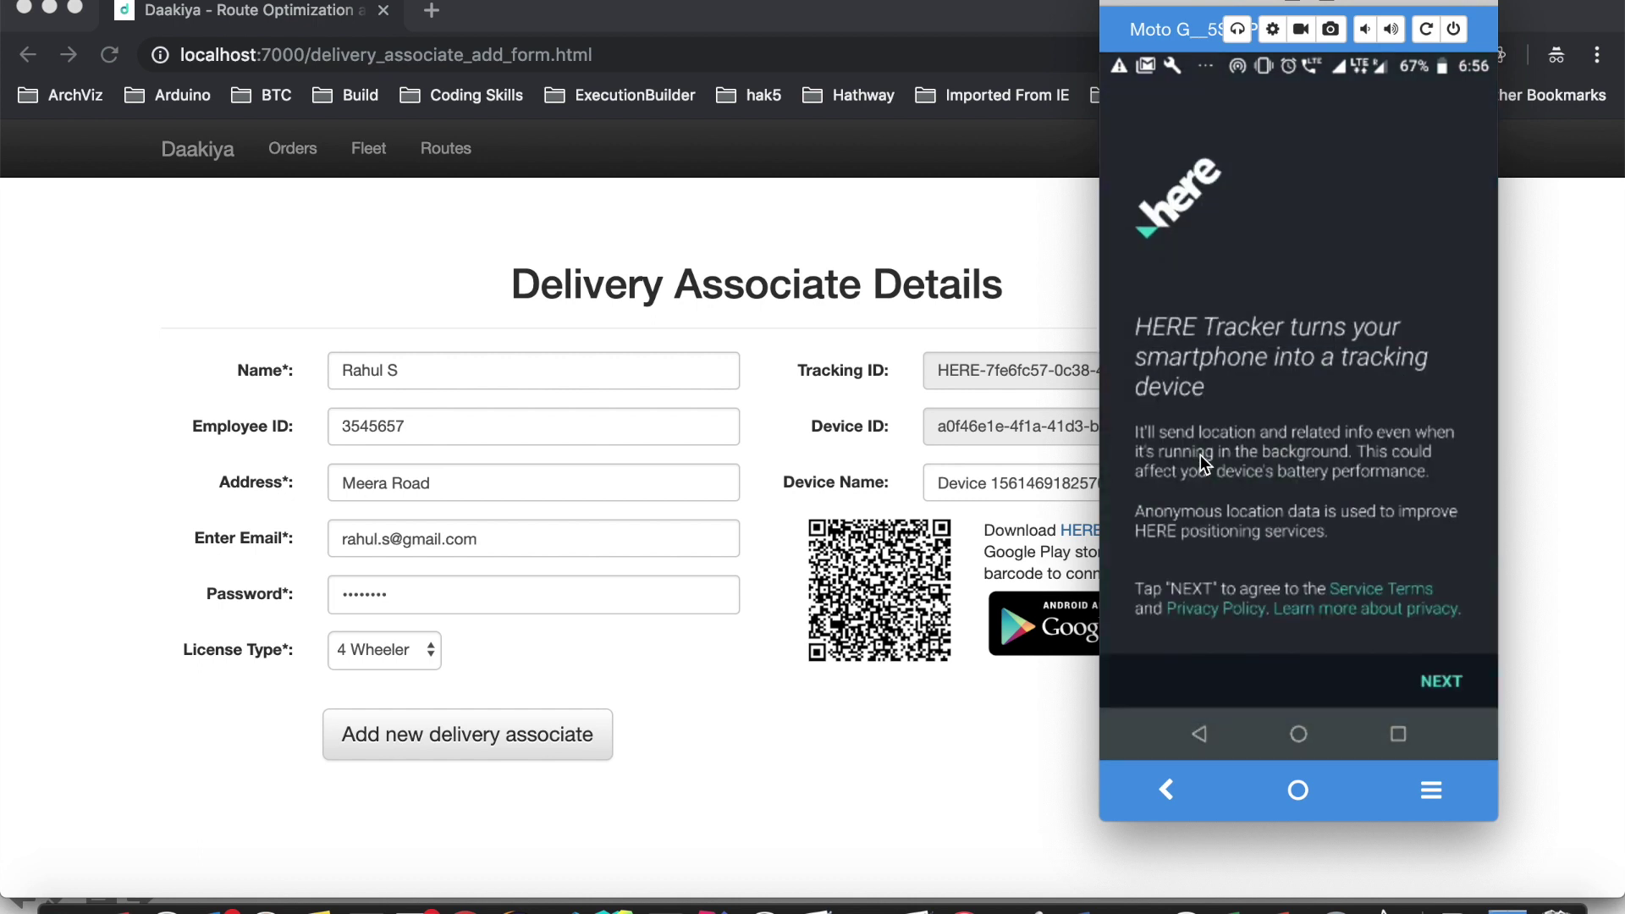
pyautogui.press('Return')
pyautogui.press('Return')
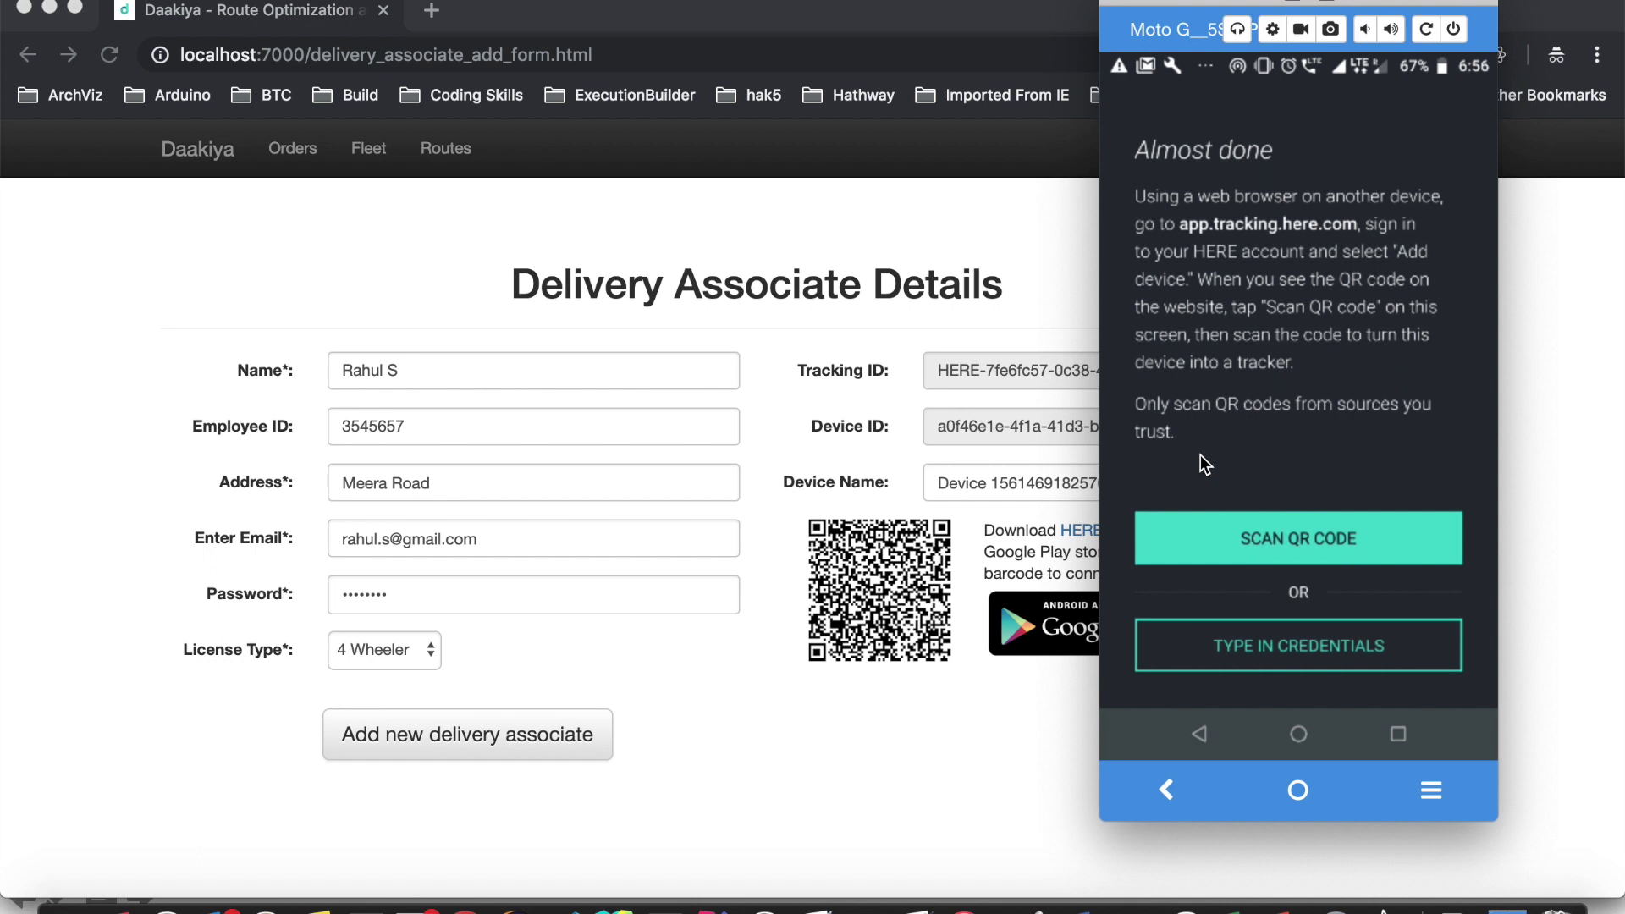
pyautogui.press('Return')
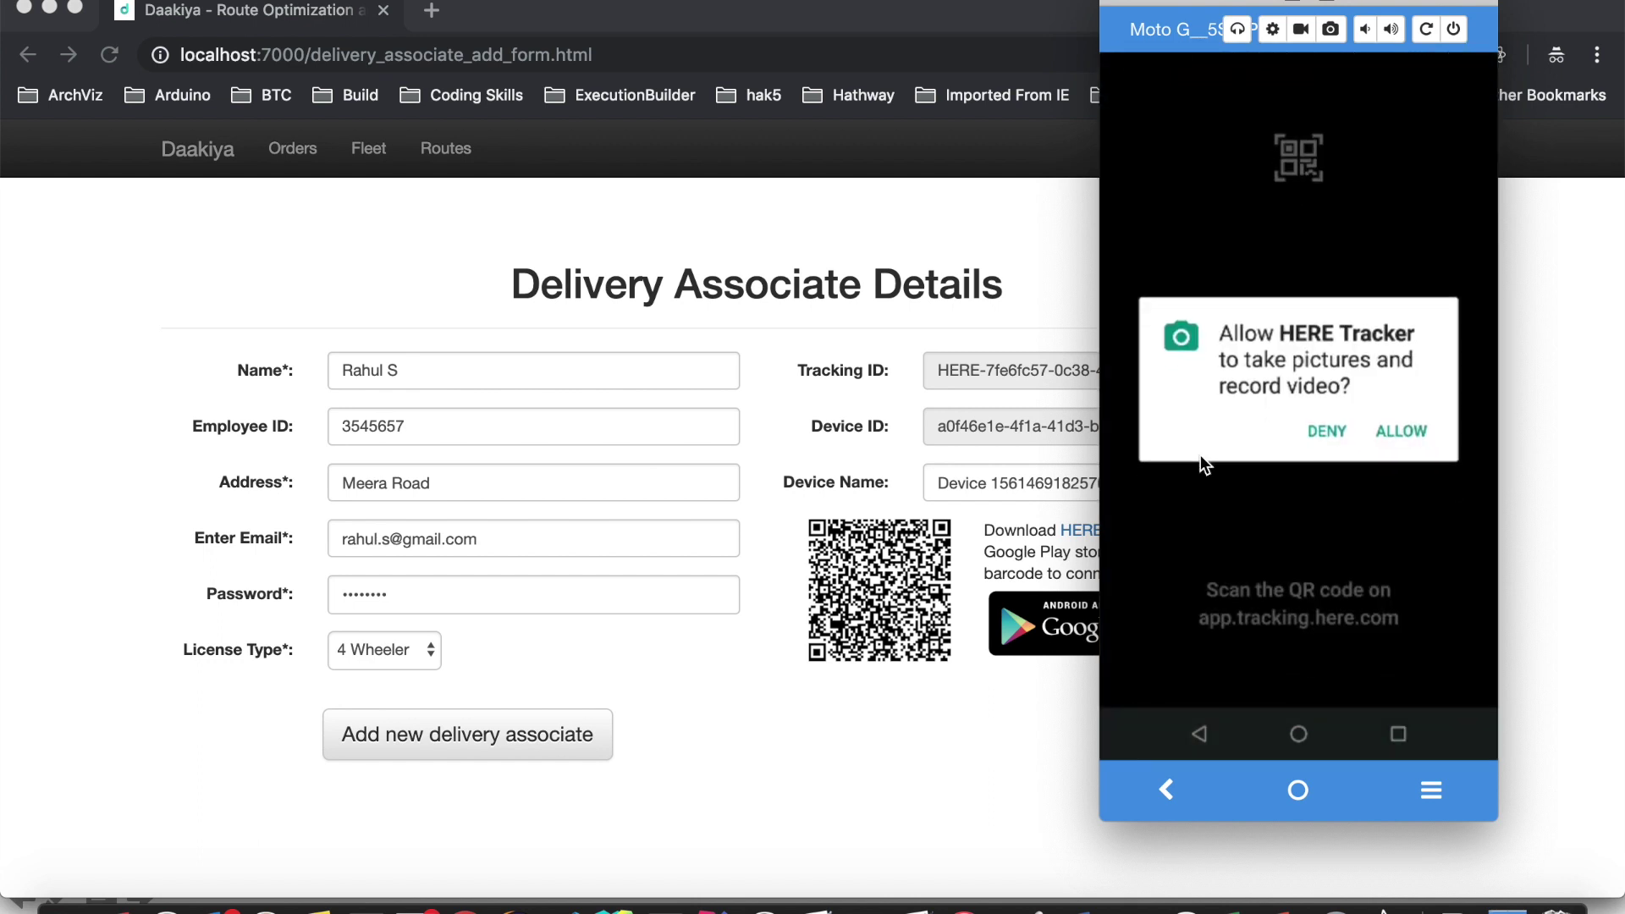
pyautogui.press('Return')
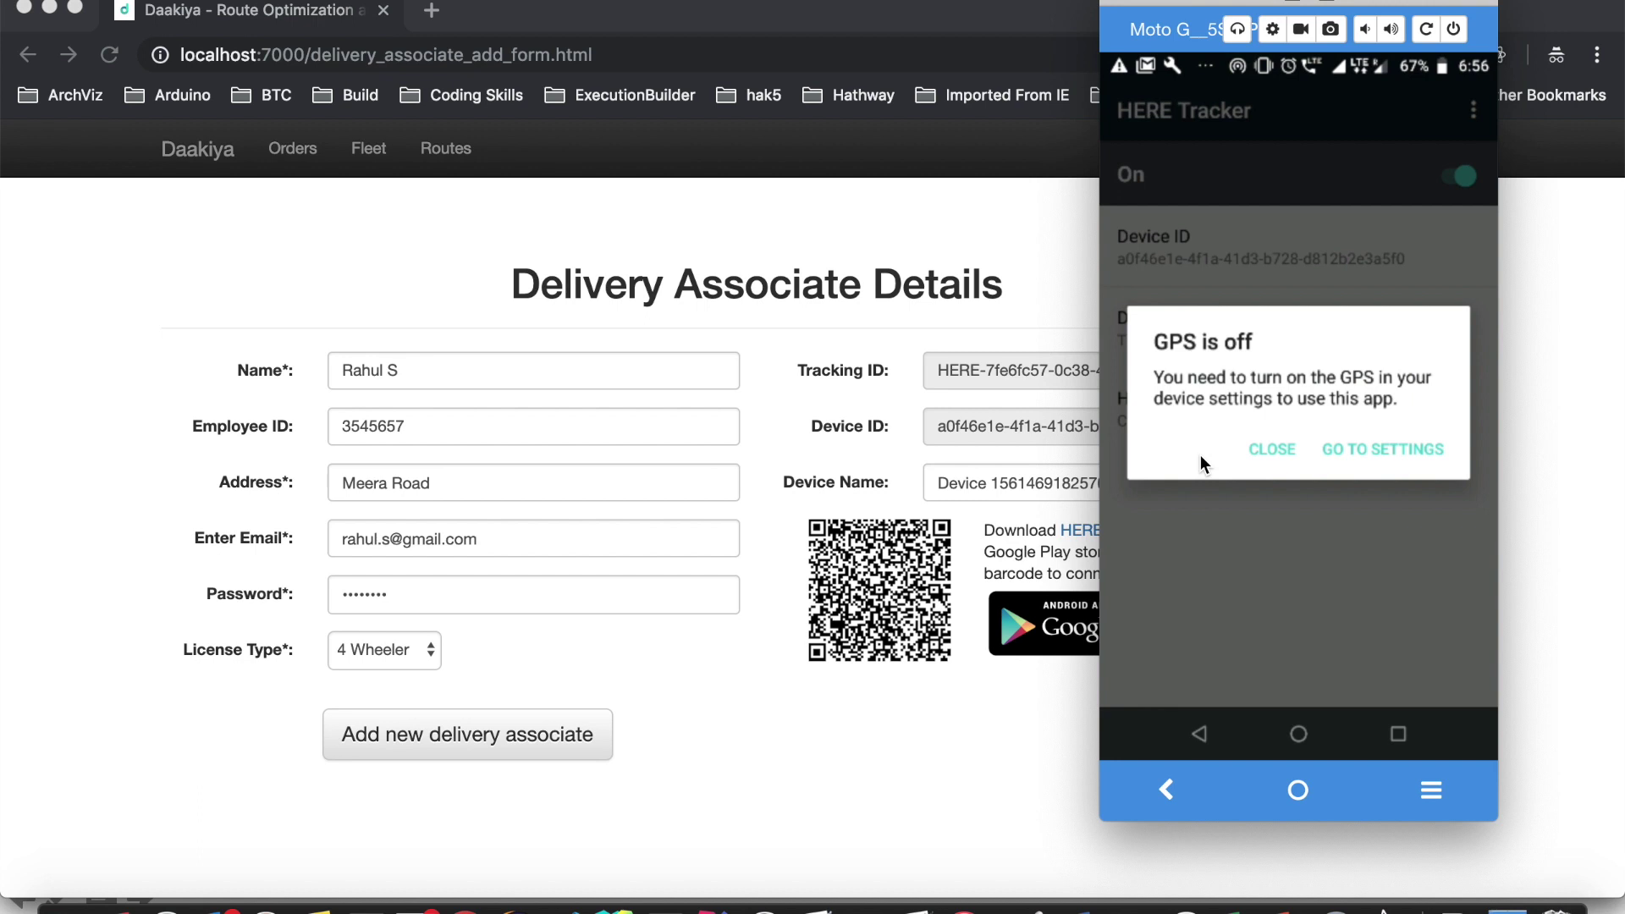
pyautogui.click(1199, 457)
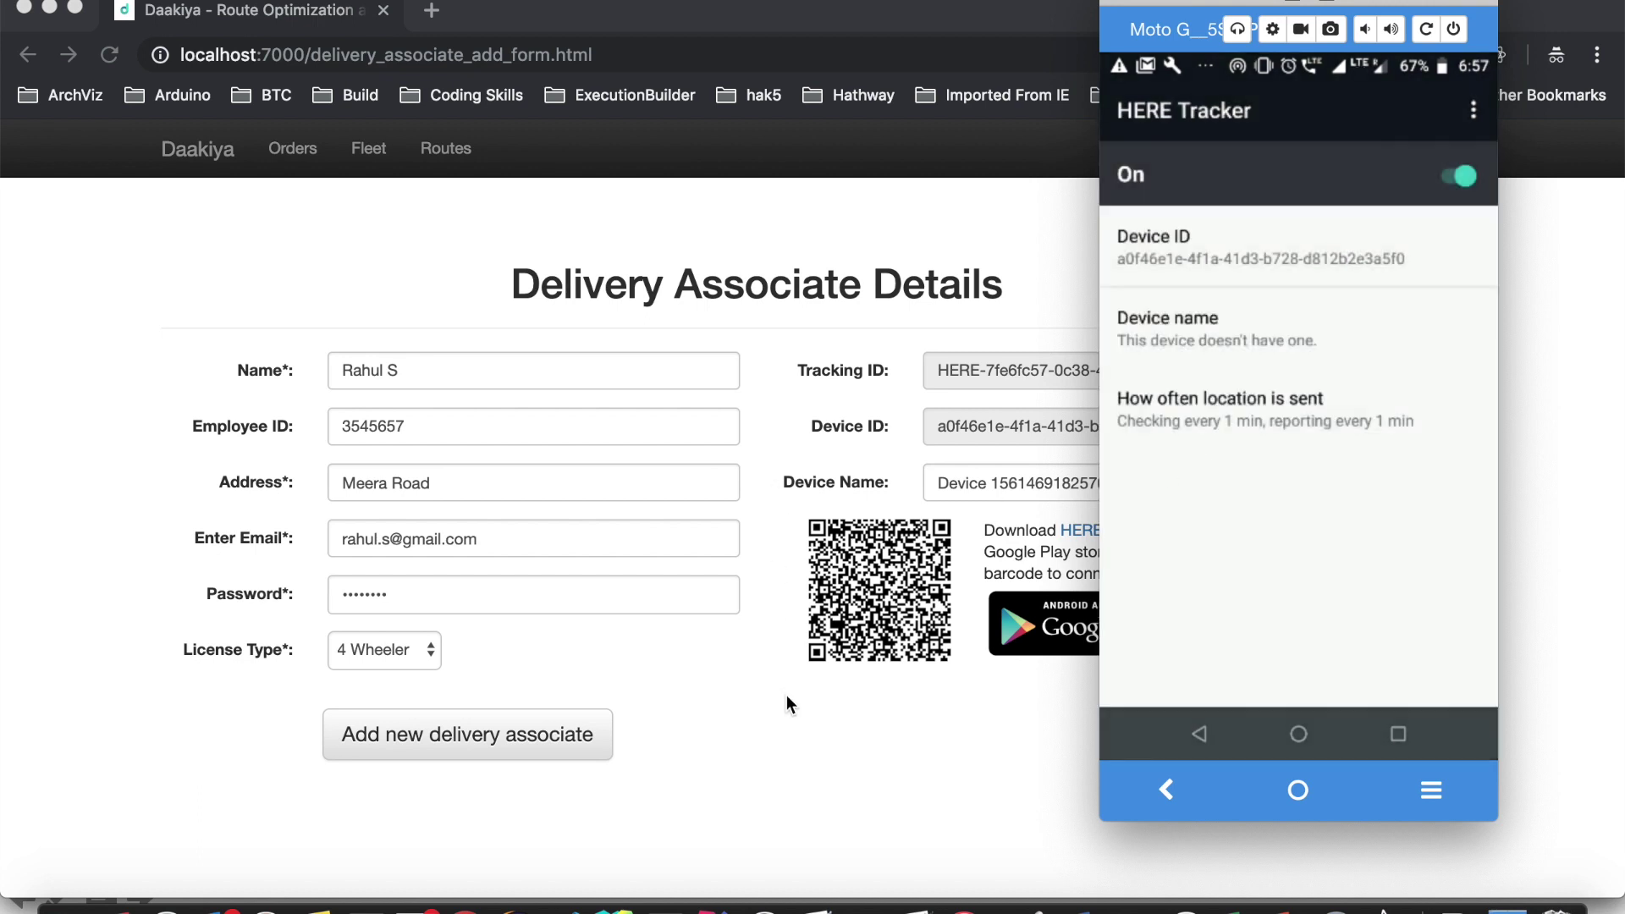
pyautogui.click(531, 746)
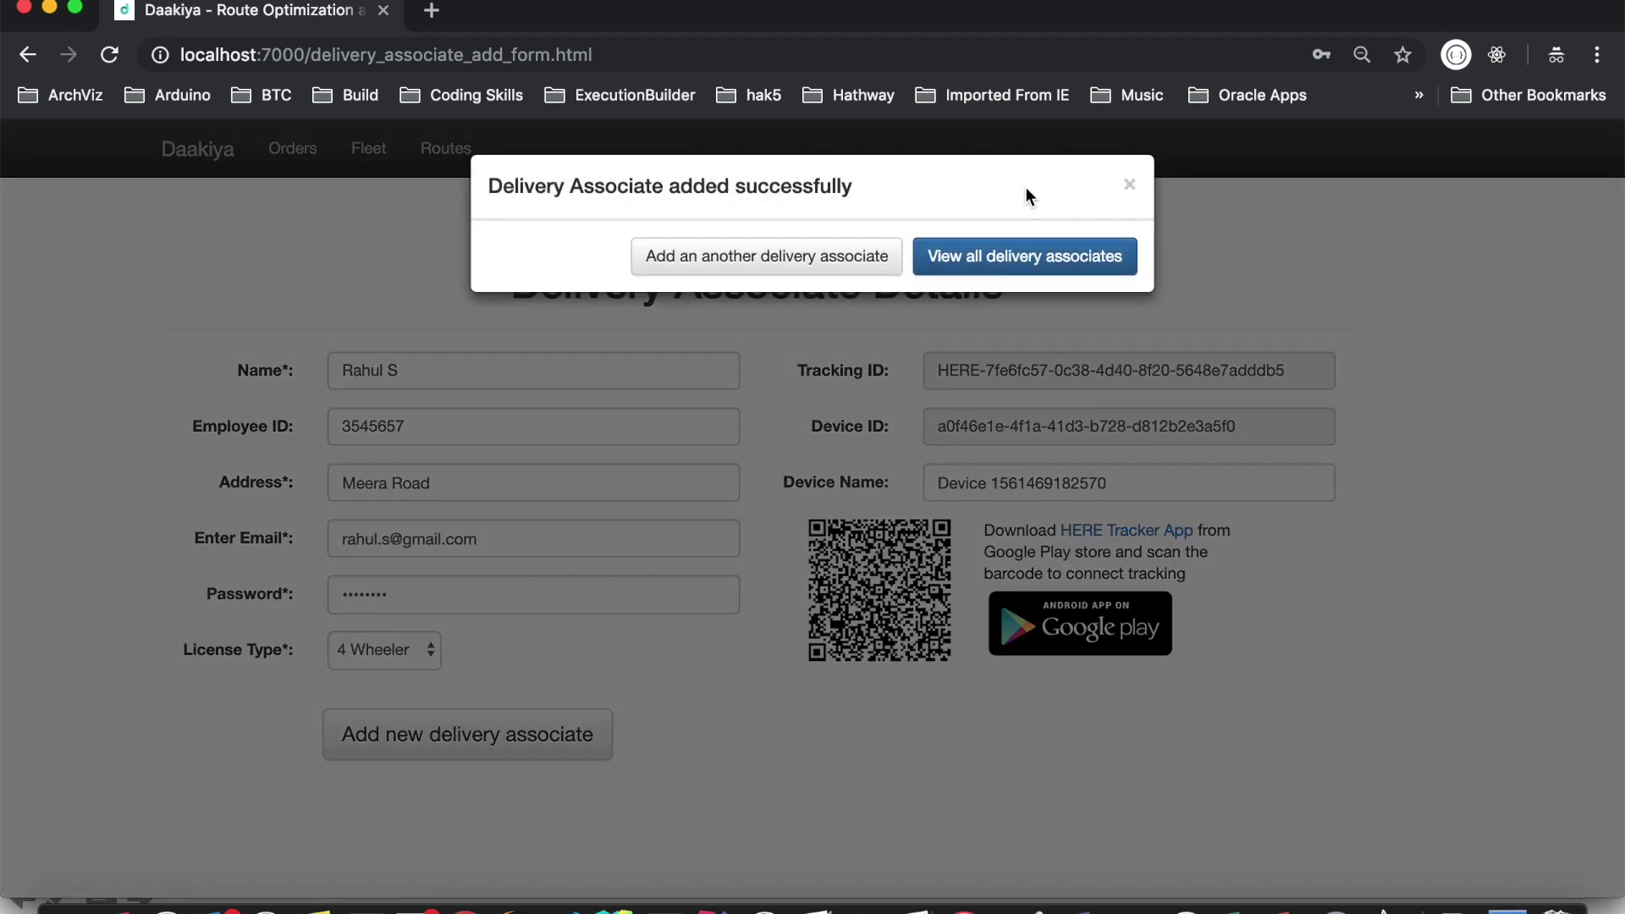
pyautogui.click(1012, 254)
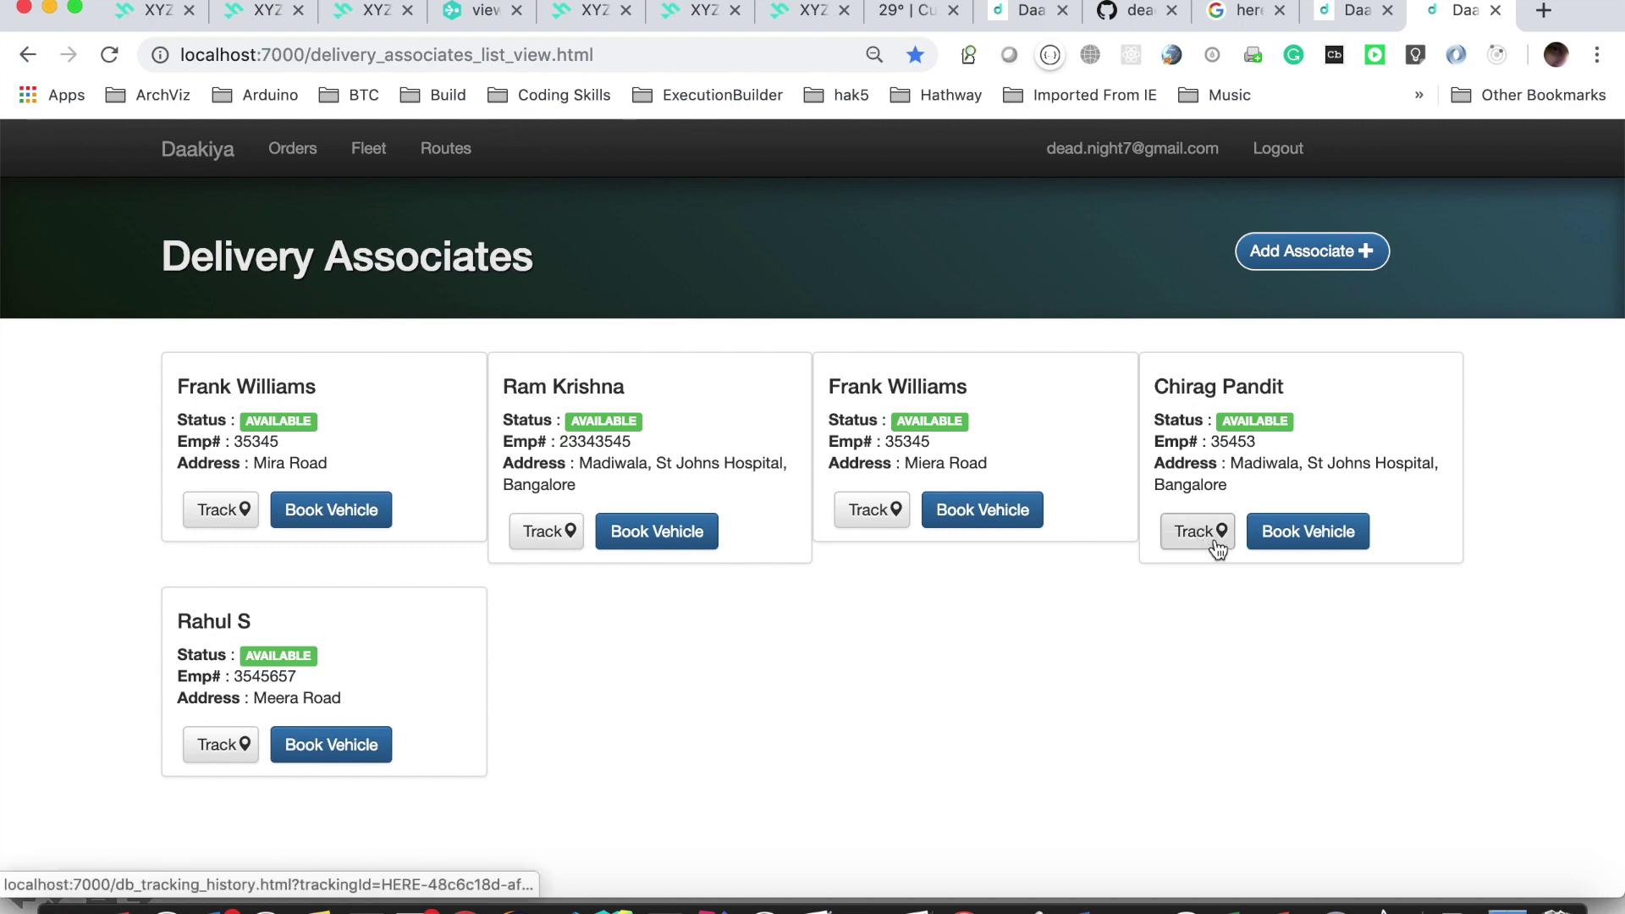
pyautogui.click(1196, 531)
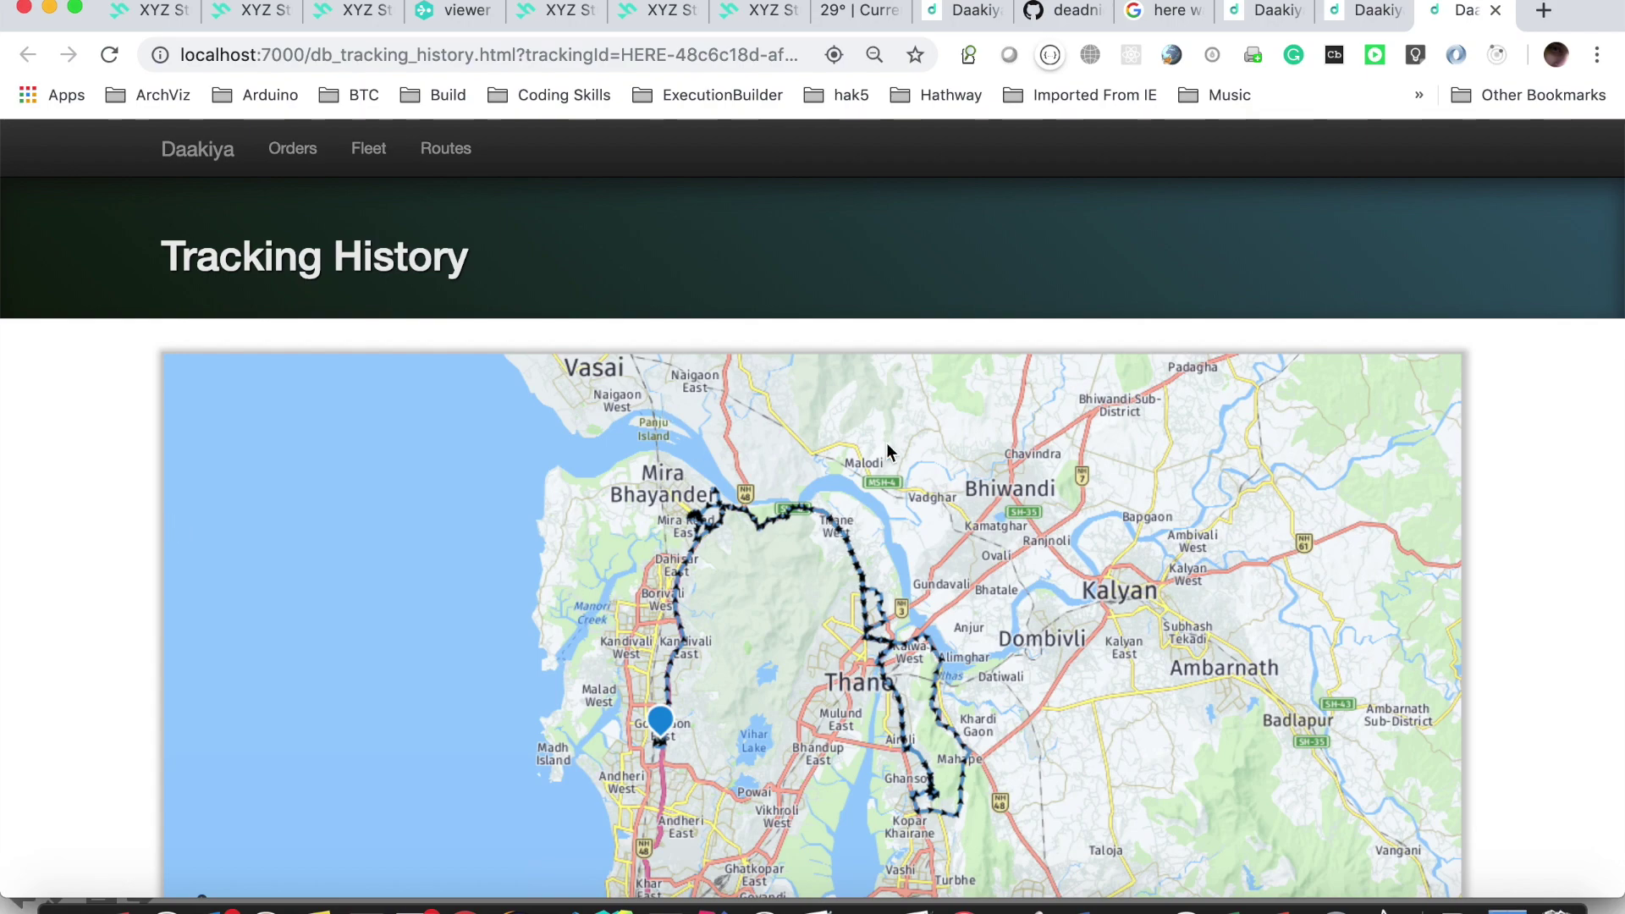
pyautogui.scroll(3, 752, 451)
pyautogui.scroll(-2, 821, 577)
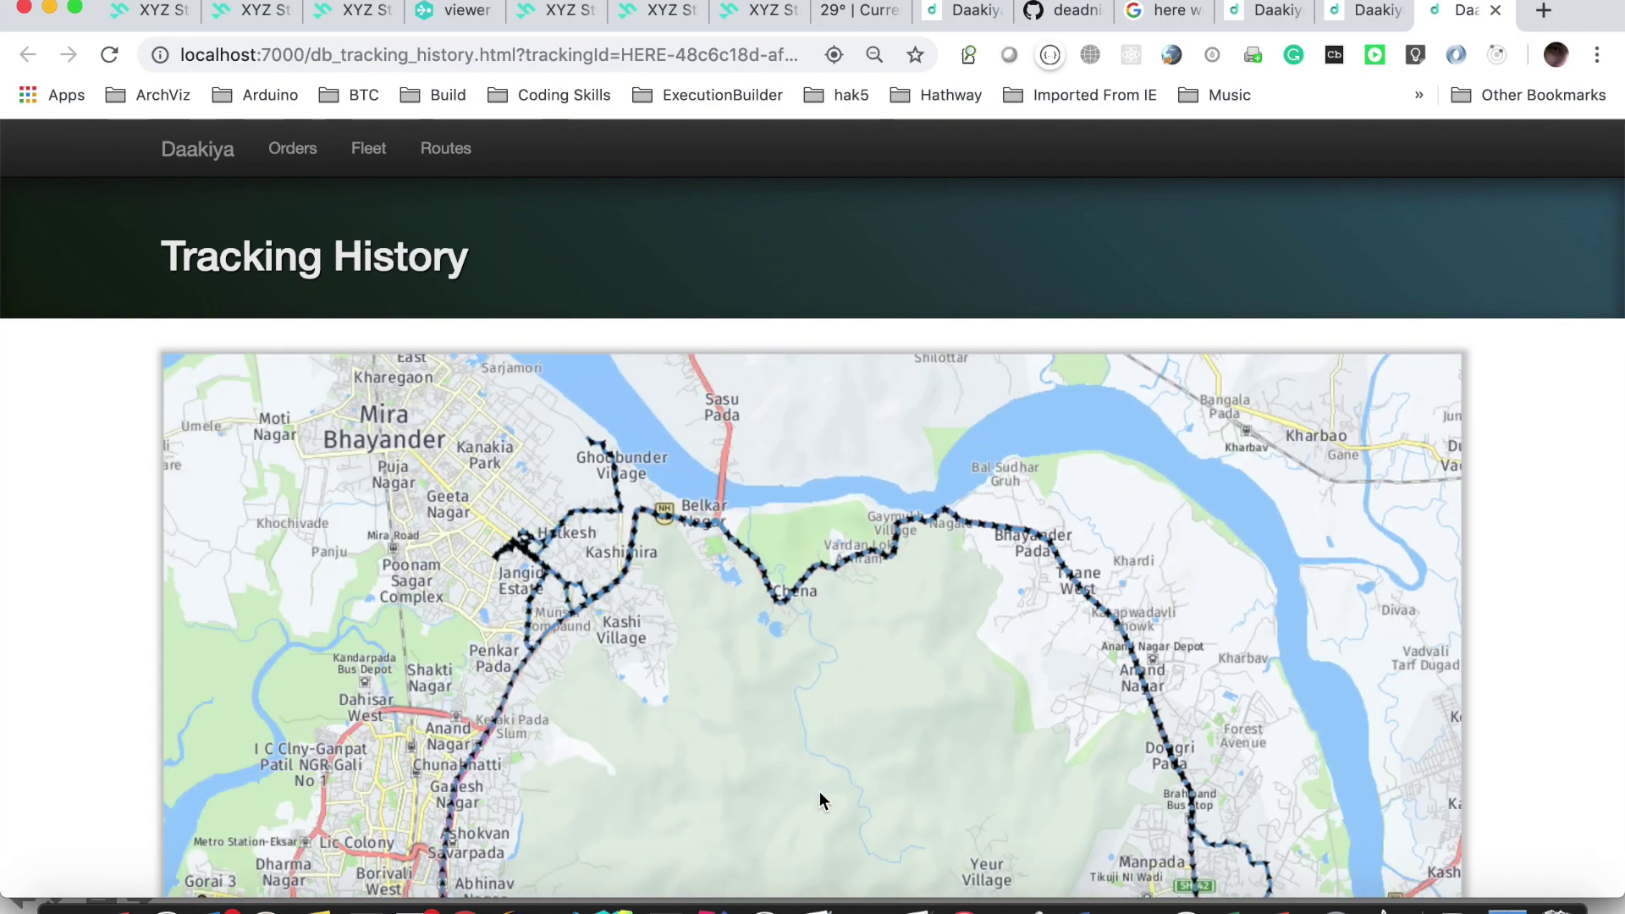
pyautogui.scroll(2, 824, 721)
pyautogui.scroll(1, 823, 724)
pyautogui.scroll(-3, 592, 562)
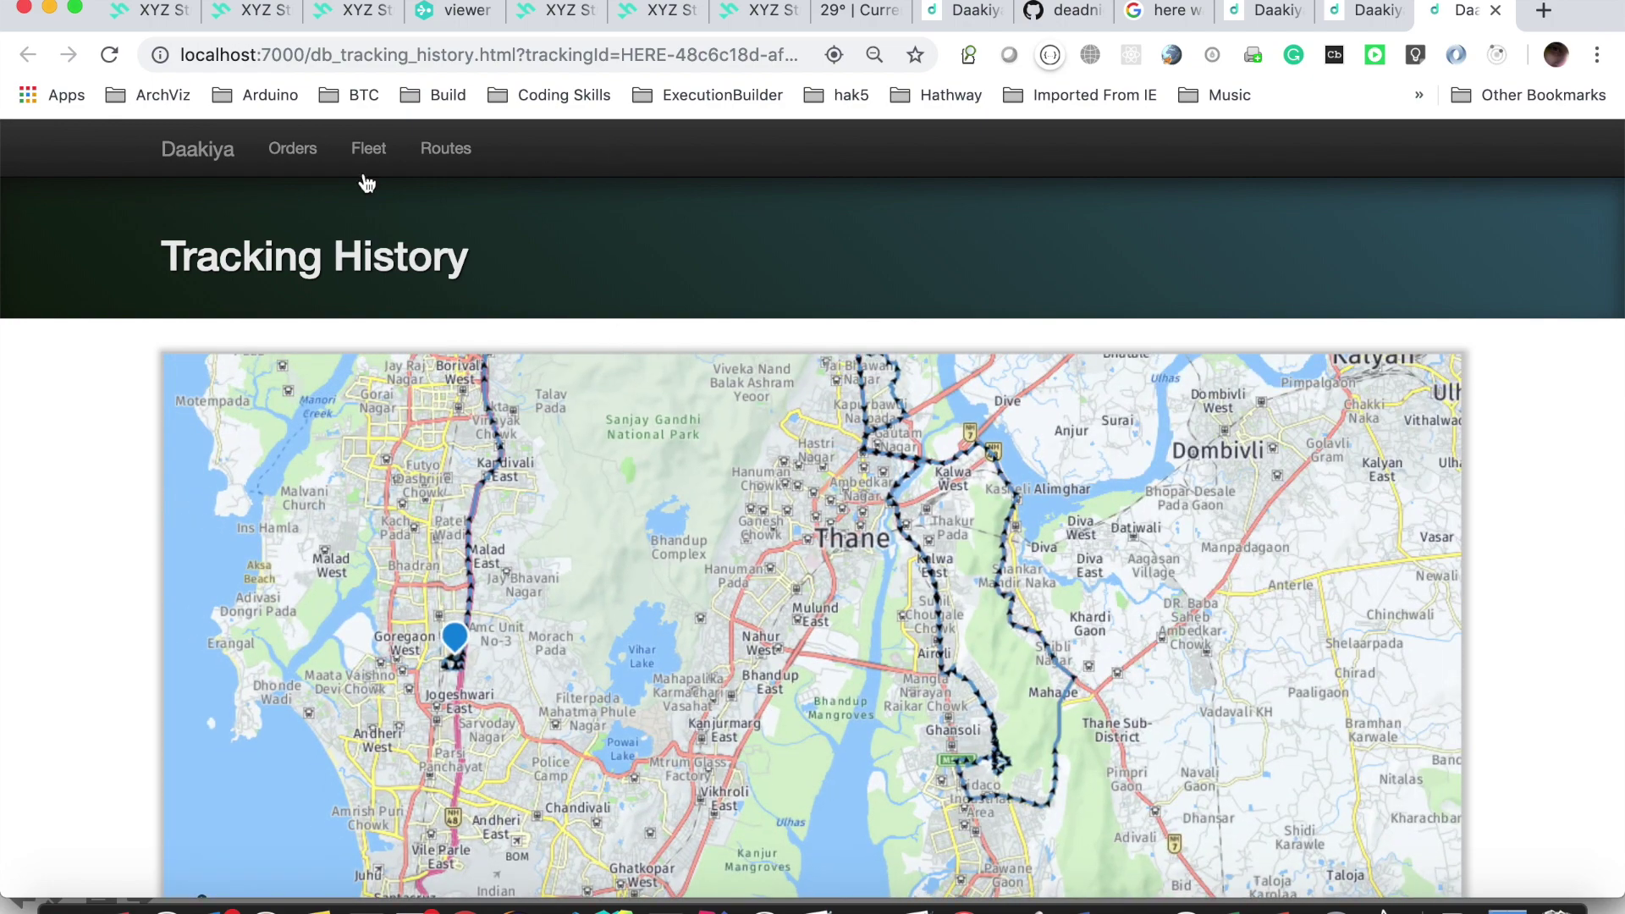
pyautogui.click(447, 149)
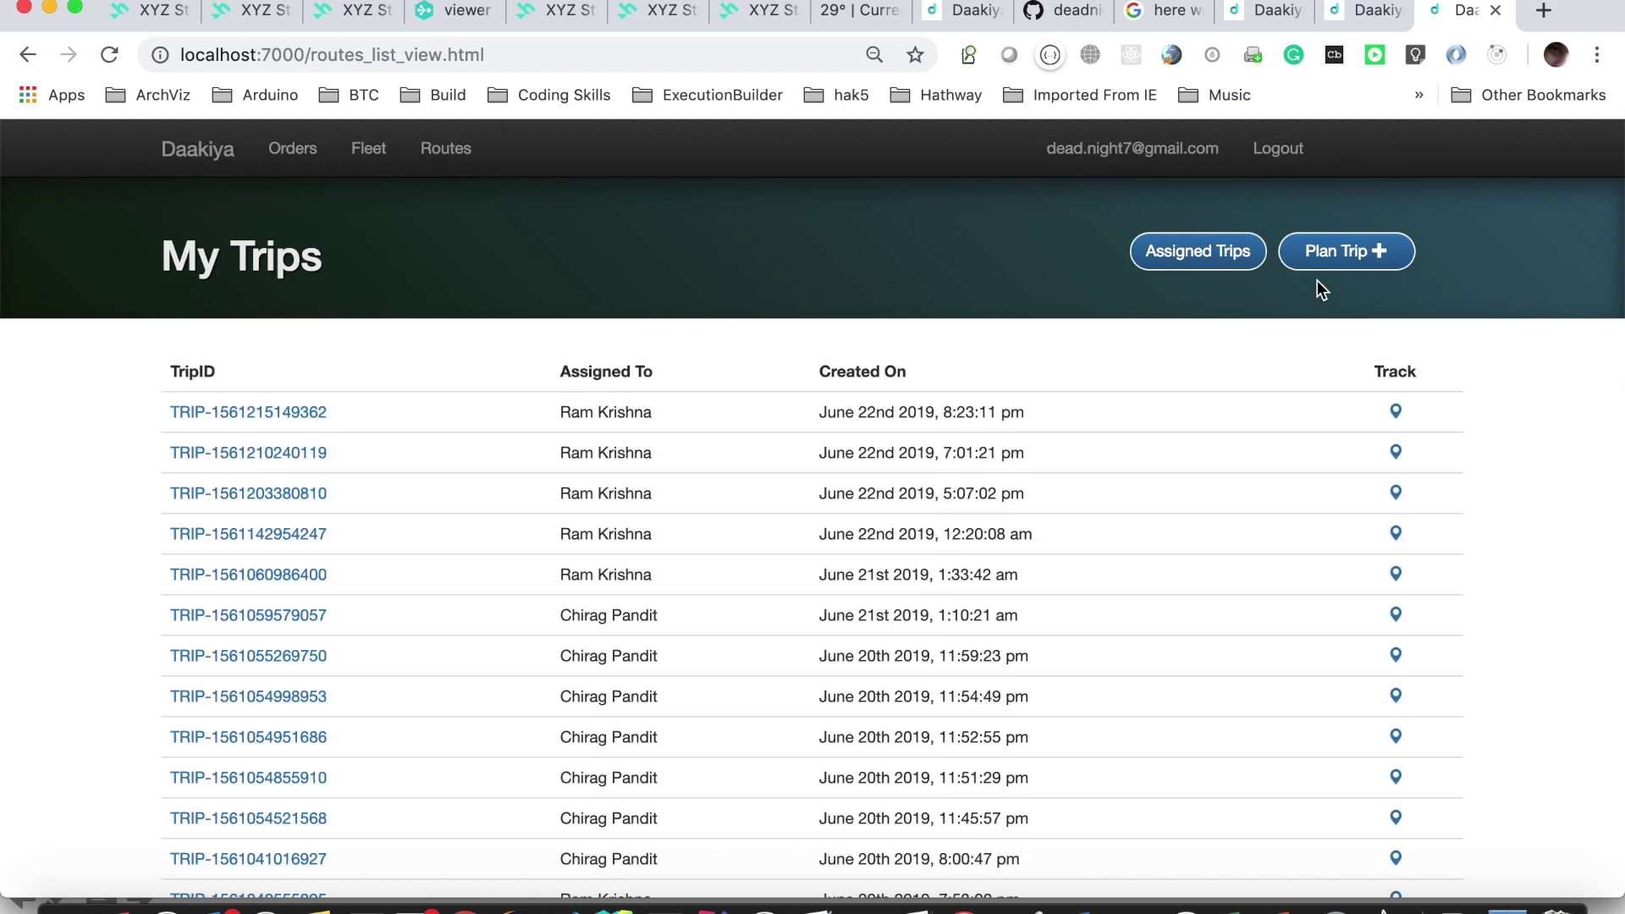
# Step: Begin a trip plan spanning 26/06/2019 01:01 AM to 27/06/2019 12:00 AM and fetch its orders
pyautogui.click(1337, 265)
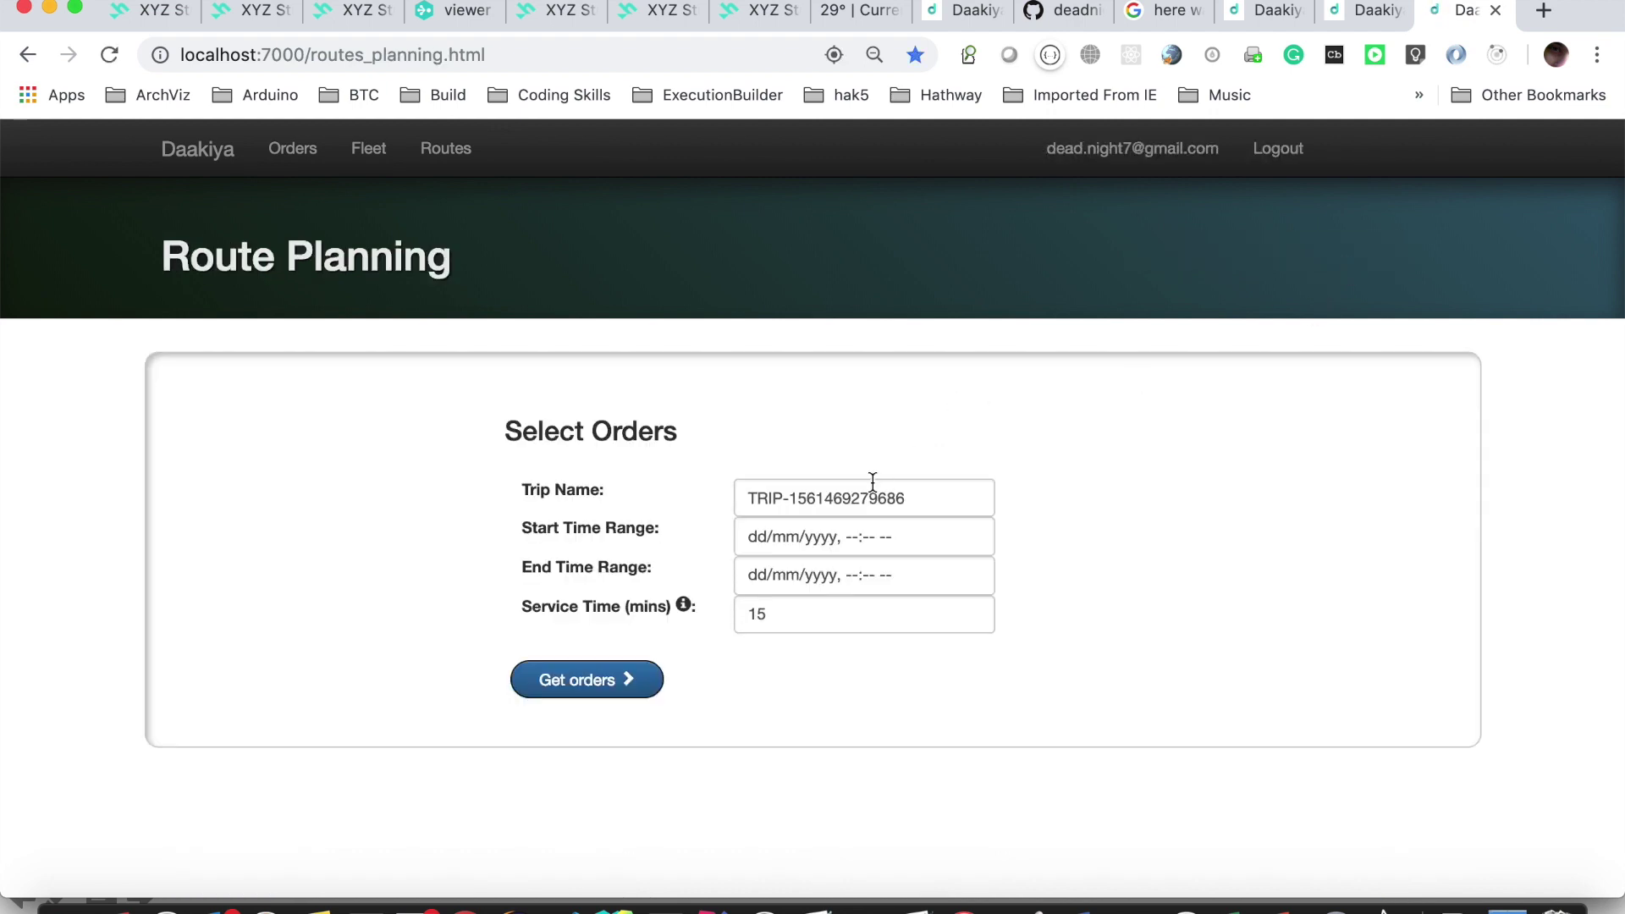
pyautogui.click(968, 537)
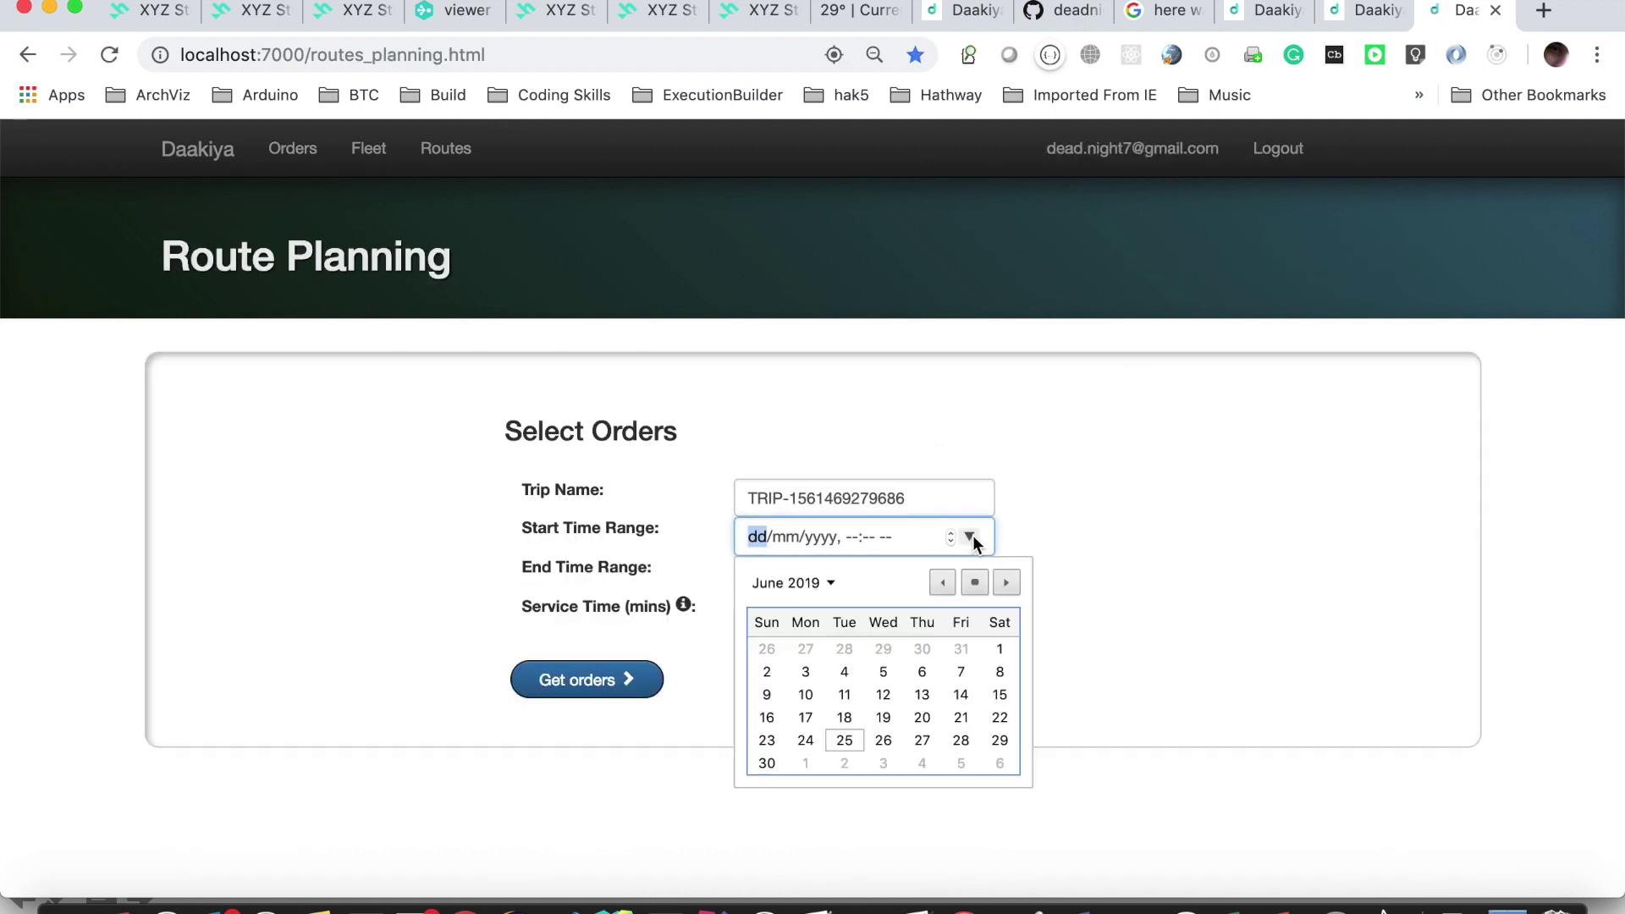
pyautogui.click(888, 742)
pyautogui.click(838, 539)
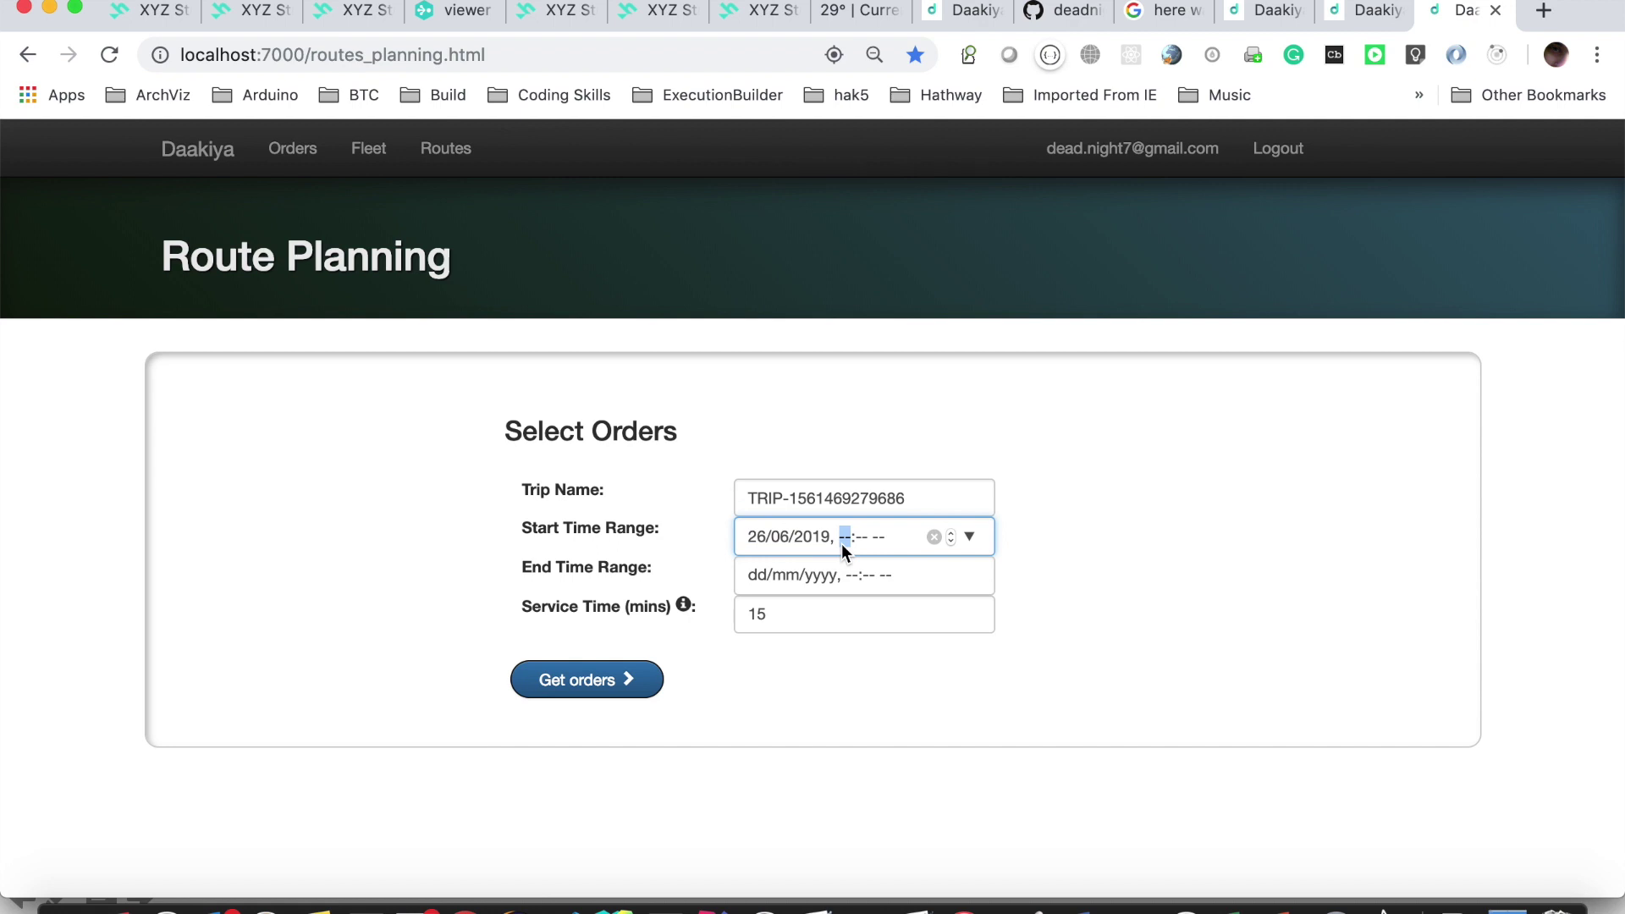
pyautogui.write('a')
pyautogui.click(969, 576)
pyautogui.click(922, 782)
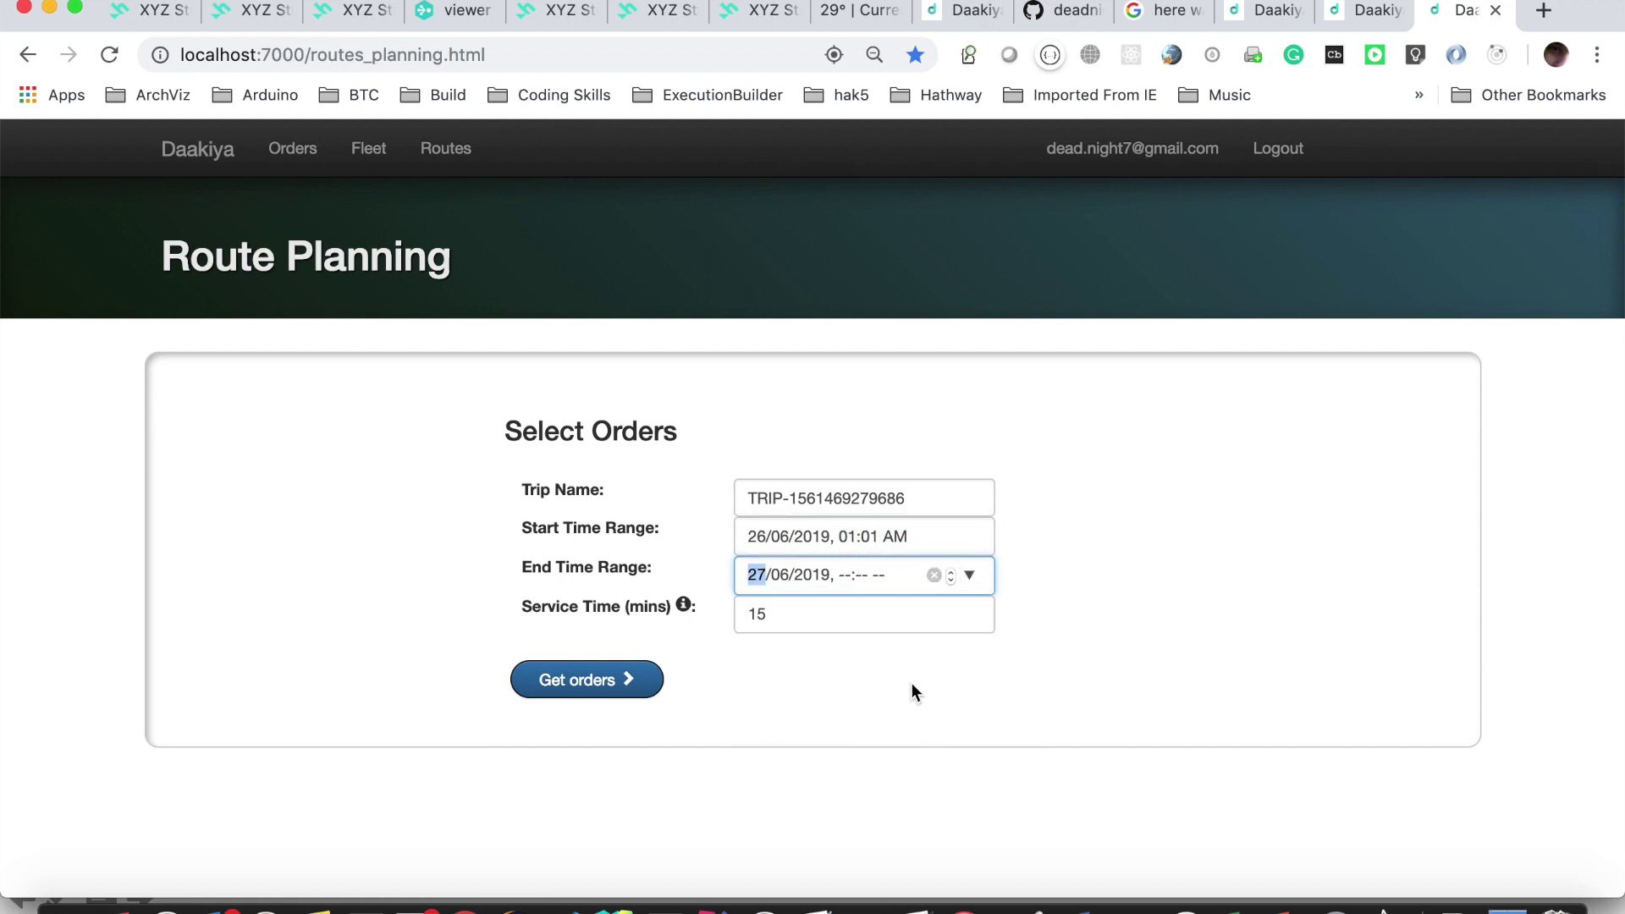
pyautogui.click(847, 574)
pyautogui.write('12')
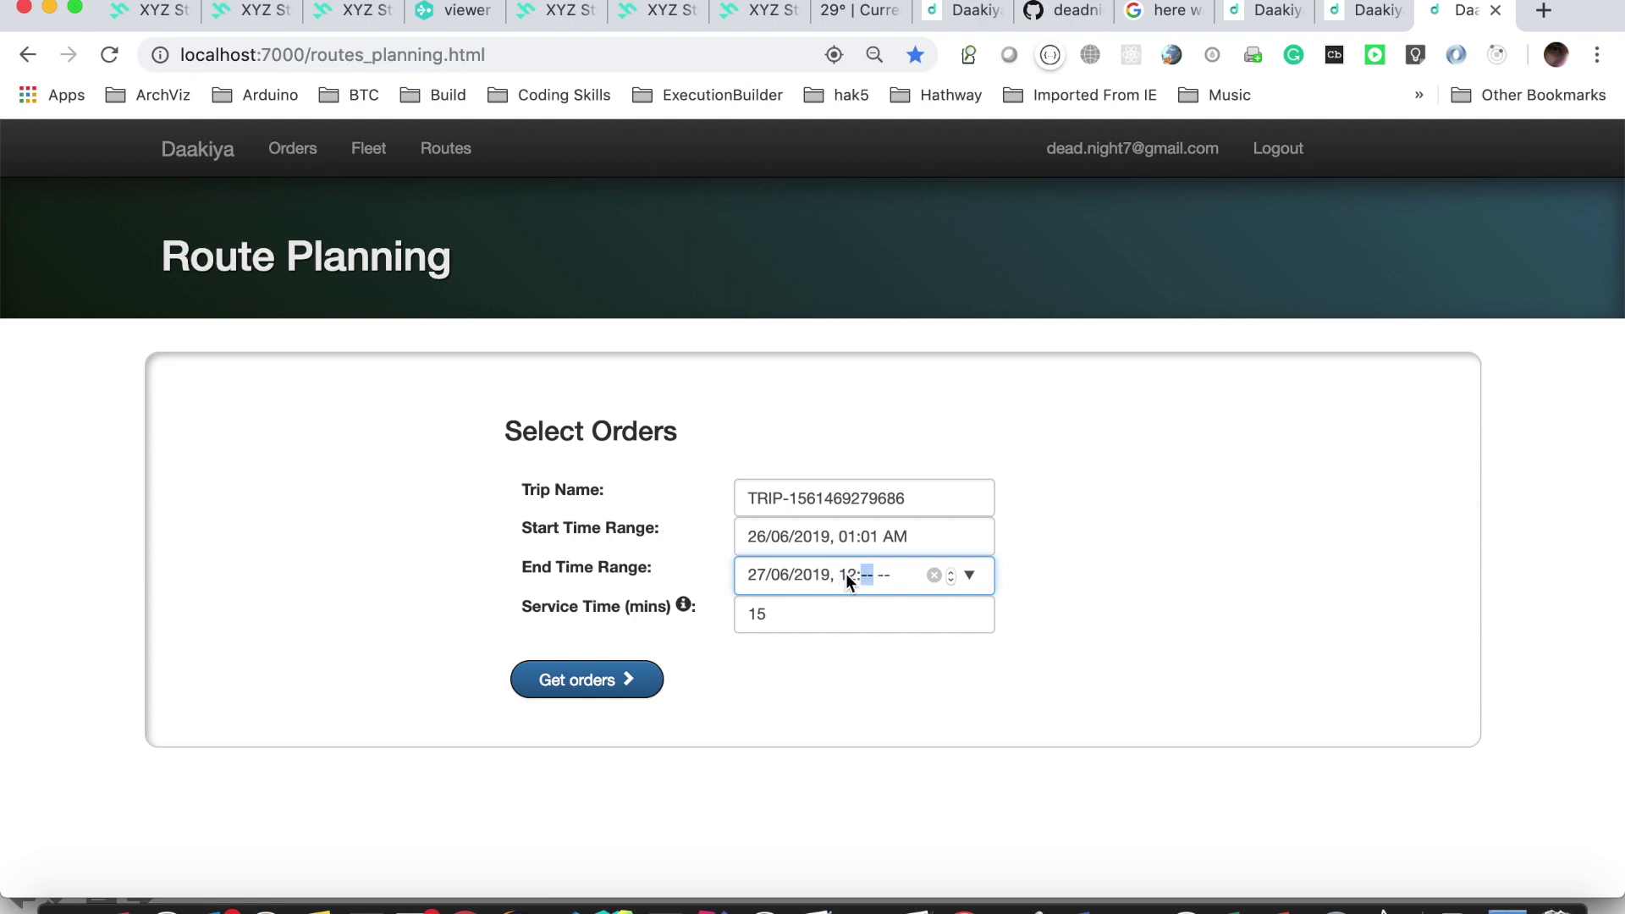
pyautogui.write('00')
pyautogui.write('a')
pyautogui.click(567, 686)
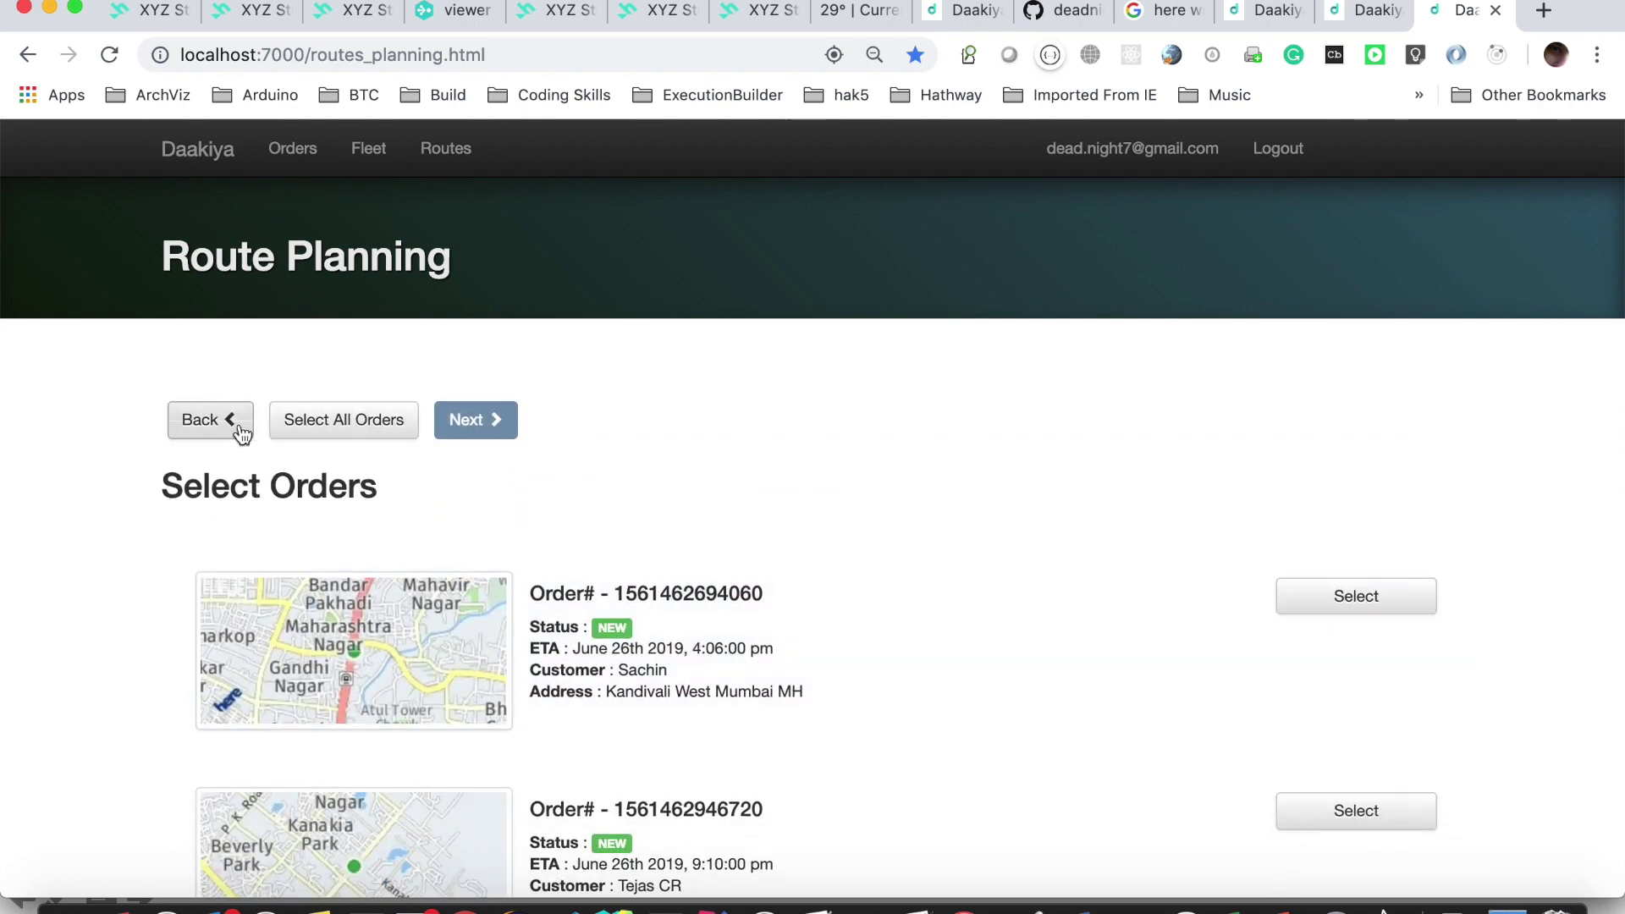
pyautogui.scroll(-4, 860, 378)
pyautogui.scroll(2, 870, 364)
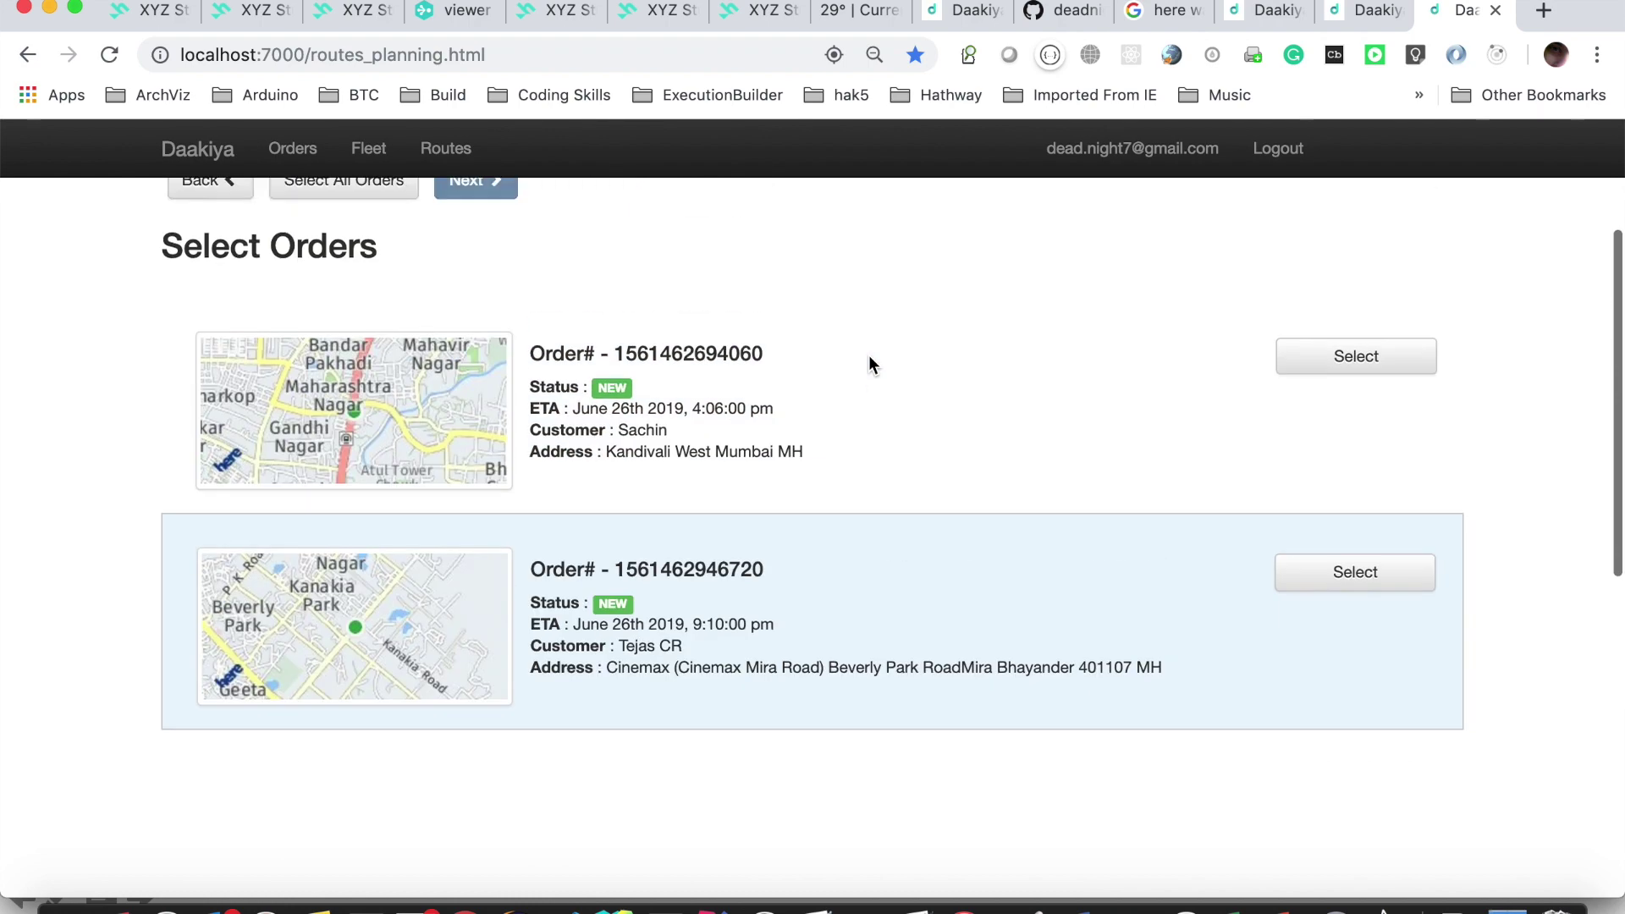
pyautogui.click(789, 419)
pyautogui.click(806, 609)
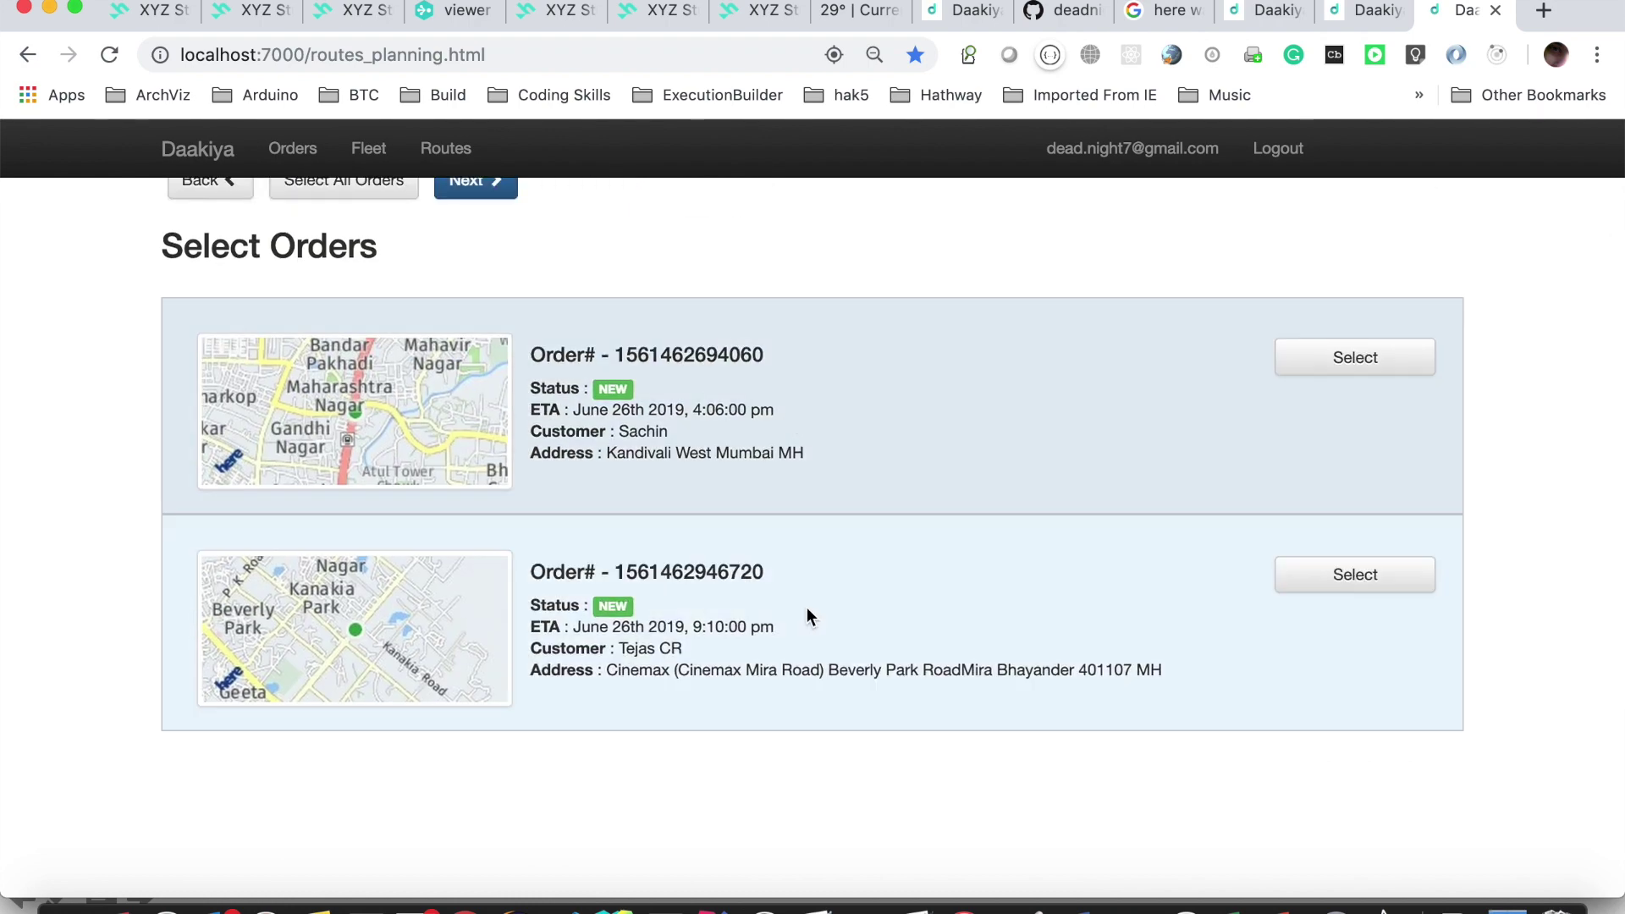
pyautogui.scroll(2, 806, 609)
pyautogui.click(475, 344)
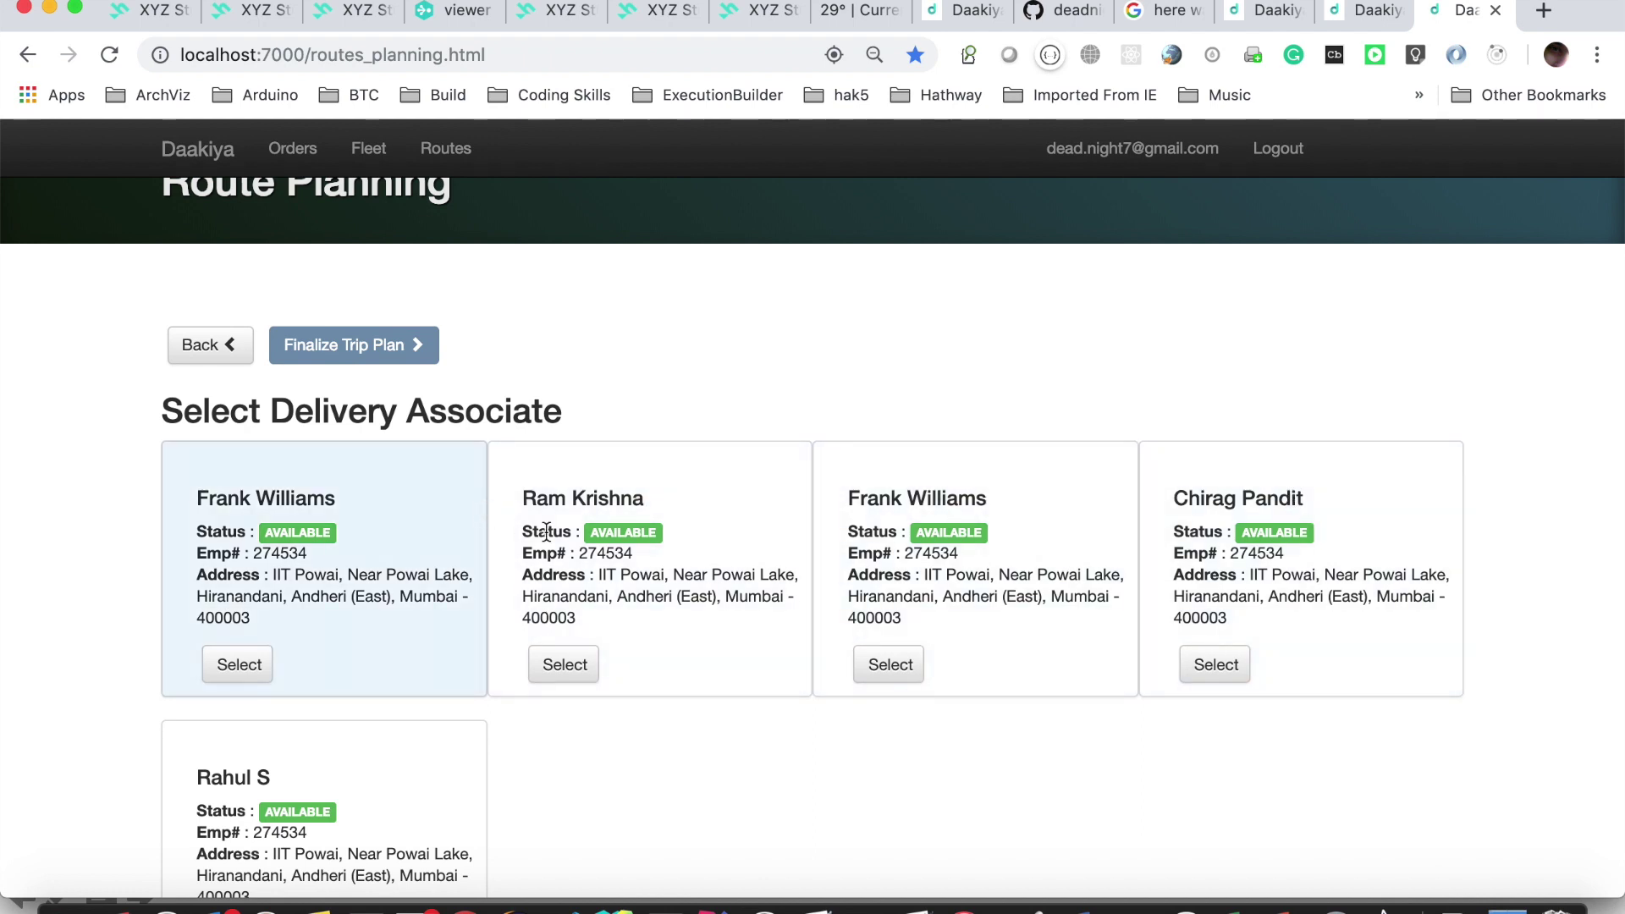
pyautogui.click(578, 543)
pyautogui.click(340, 348)
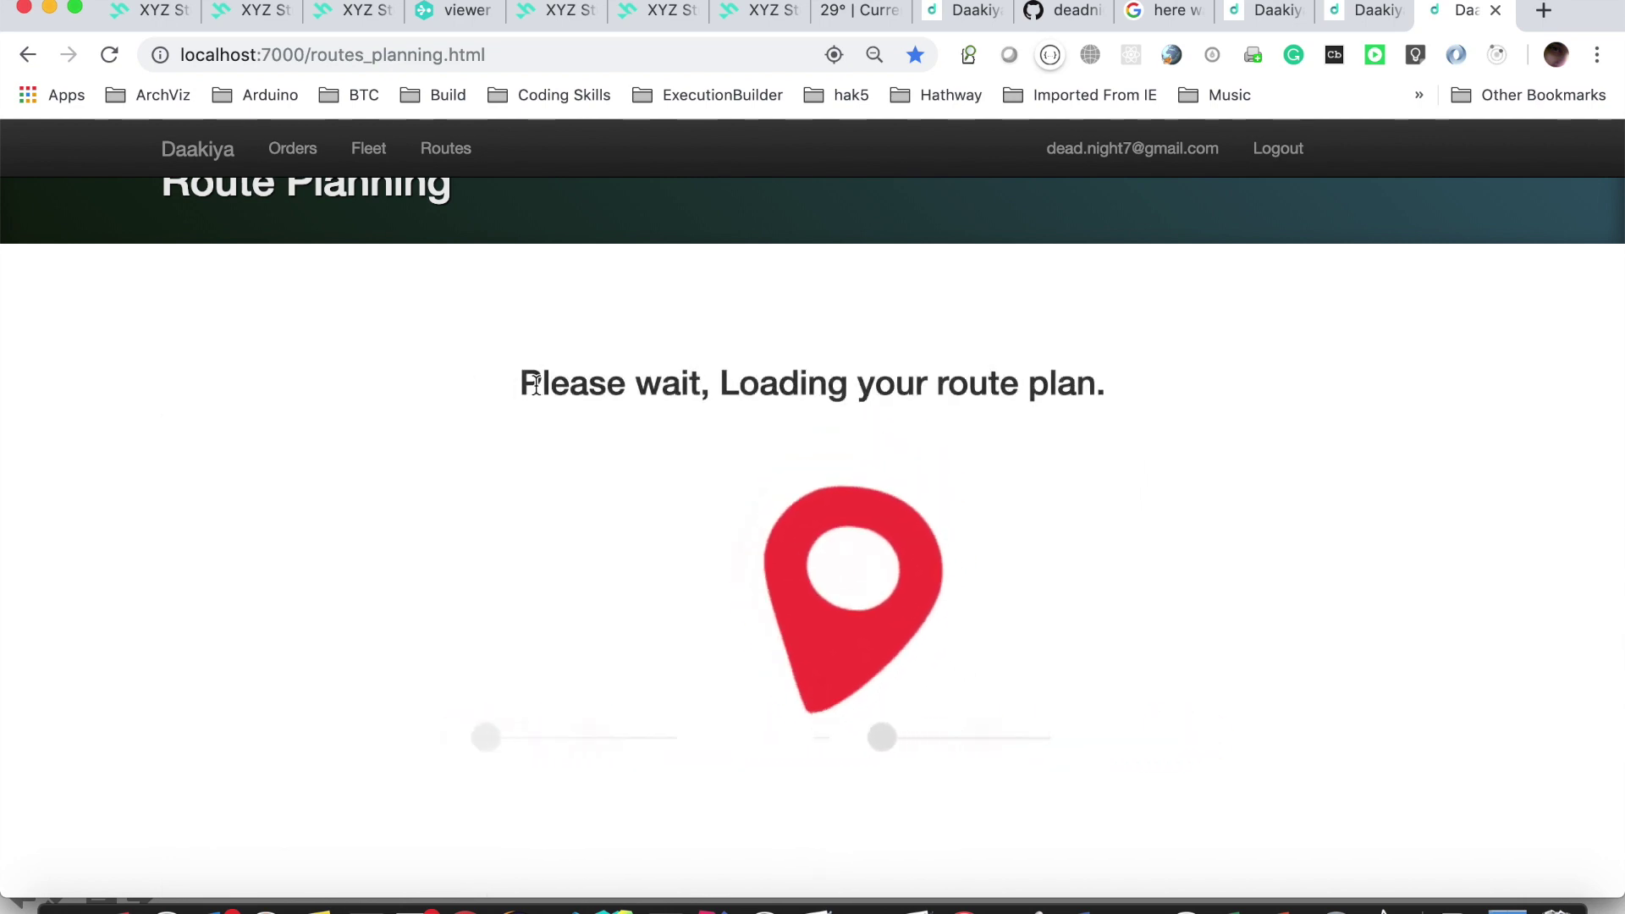
pyautogui.scroll(-2, 537, 384)
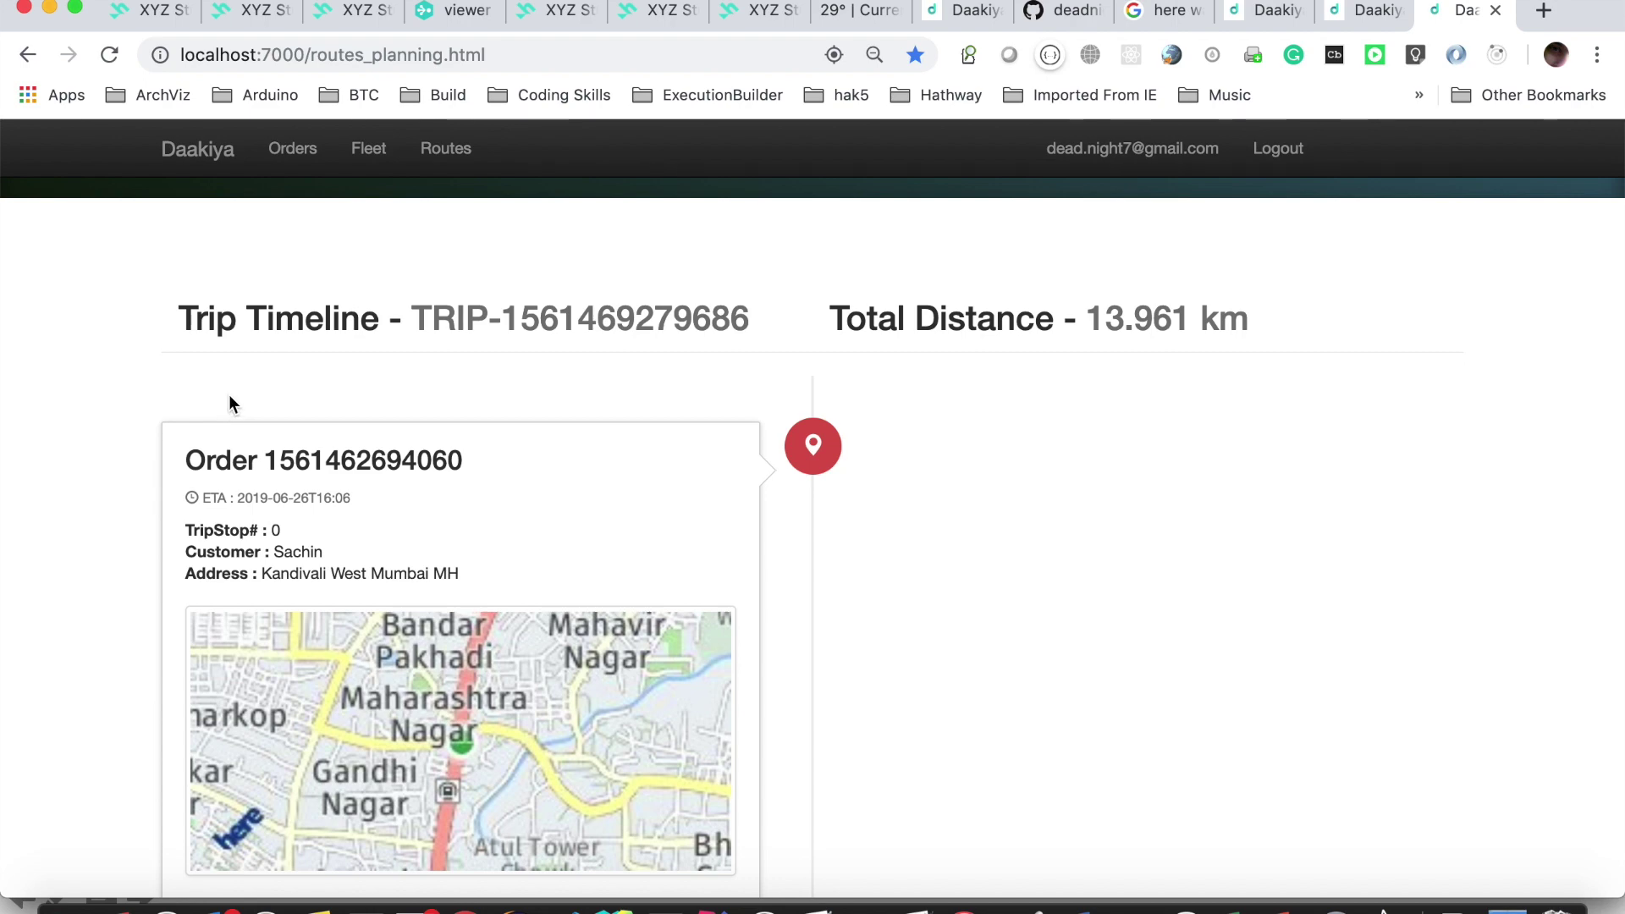
pyautogui.scroll(-1, 509, 409)
pyautogui.scroll(-3, 509, 409)
pyautogui.scroll(-5, 509, 409)
pyautogui.scroll(-1, 508, 408)
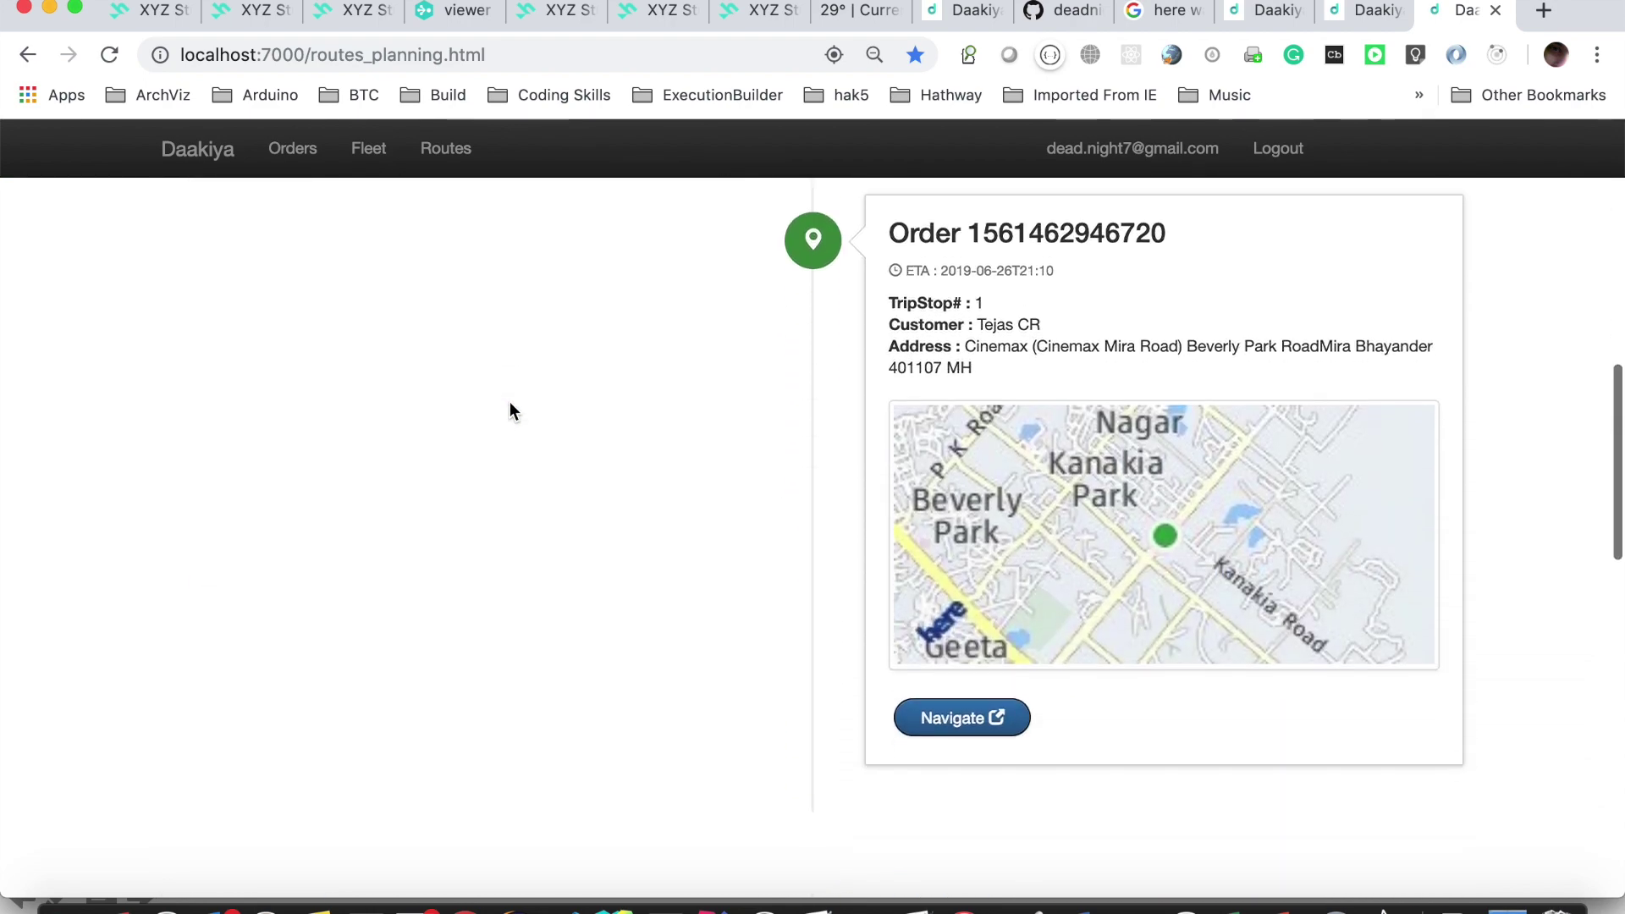
pyautogui.scroll(1, 509, 408)
pyautogui.scroll(4, 509, 409)
pyautogui.scroll(4, 509, 408)
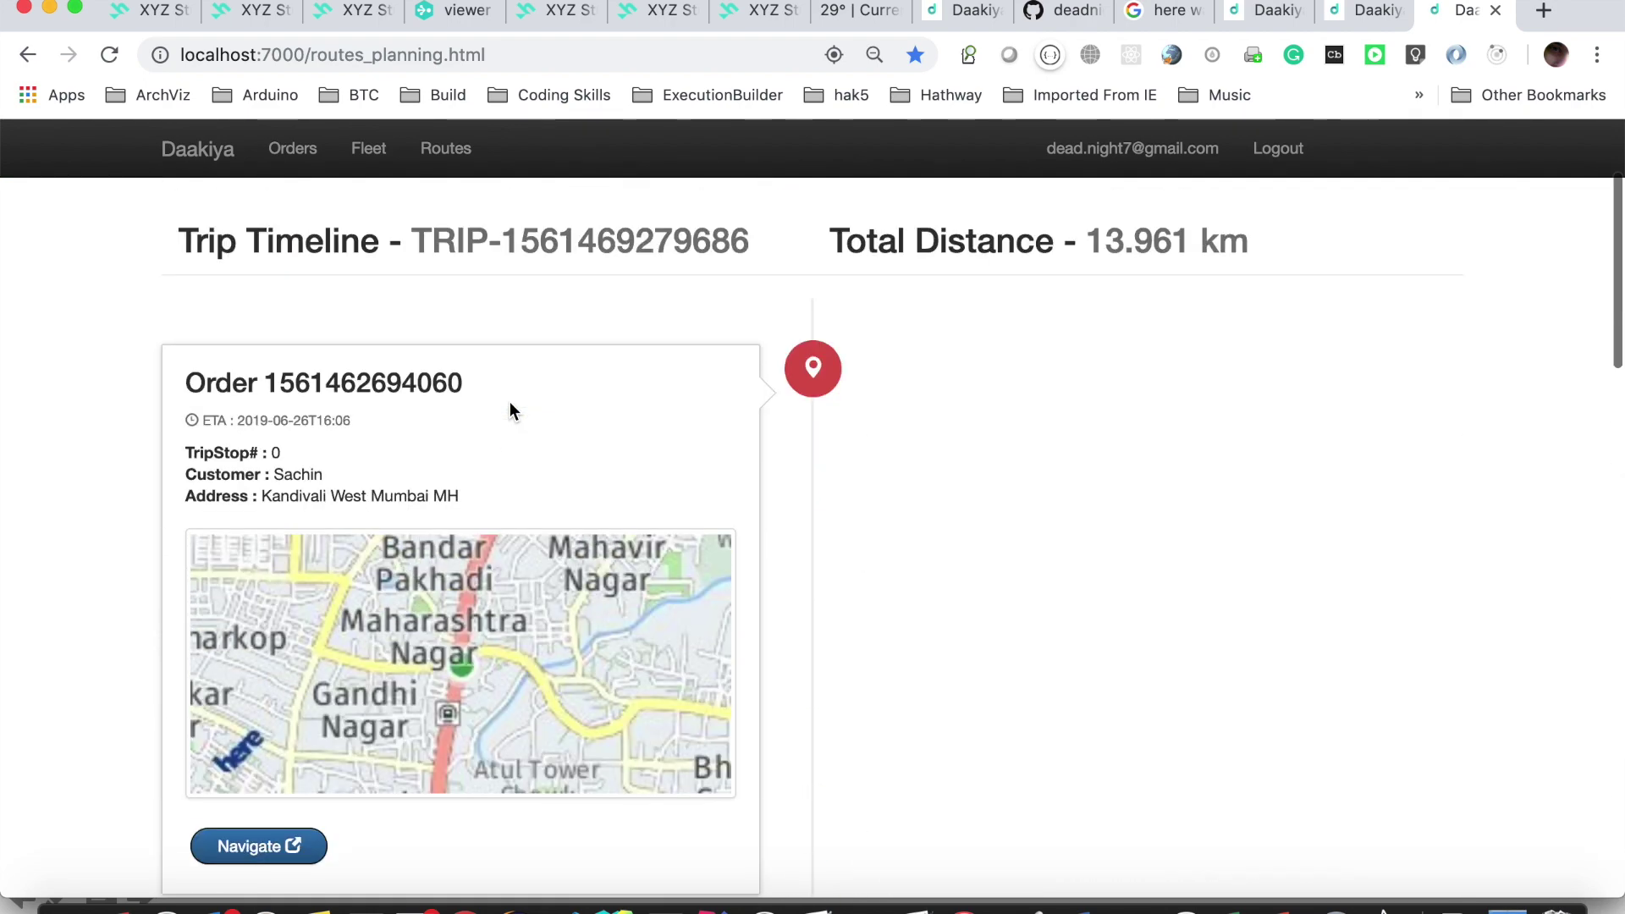
pyautogui.scroll(2, 508, 409)
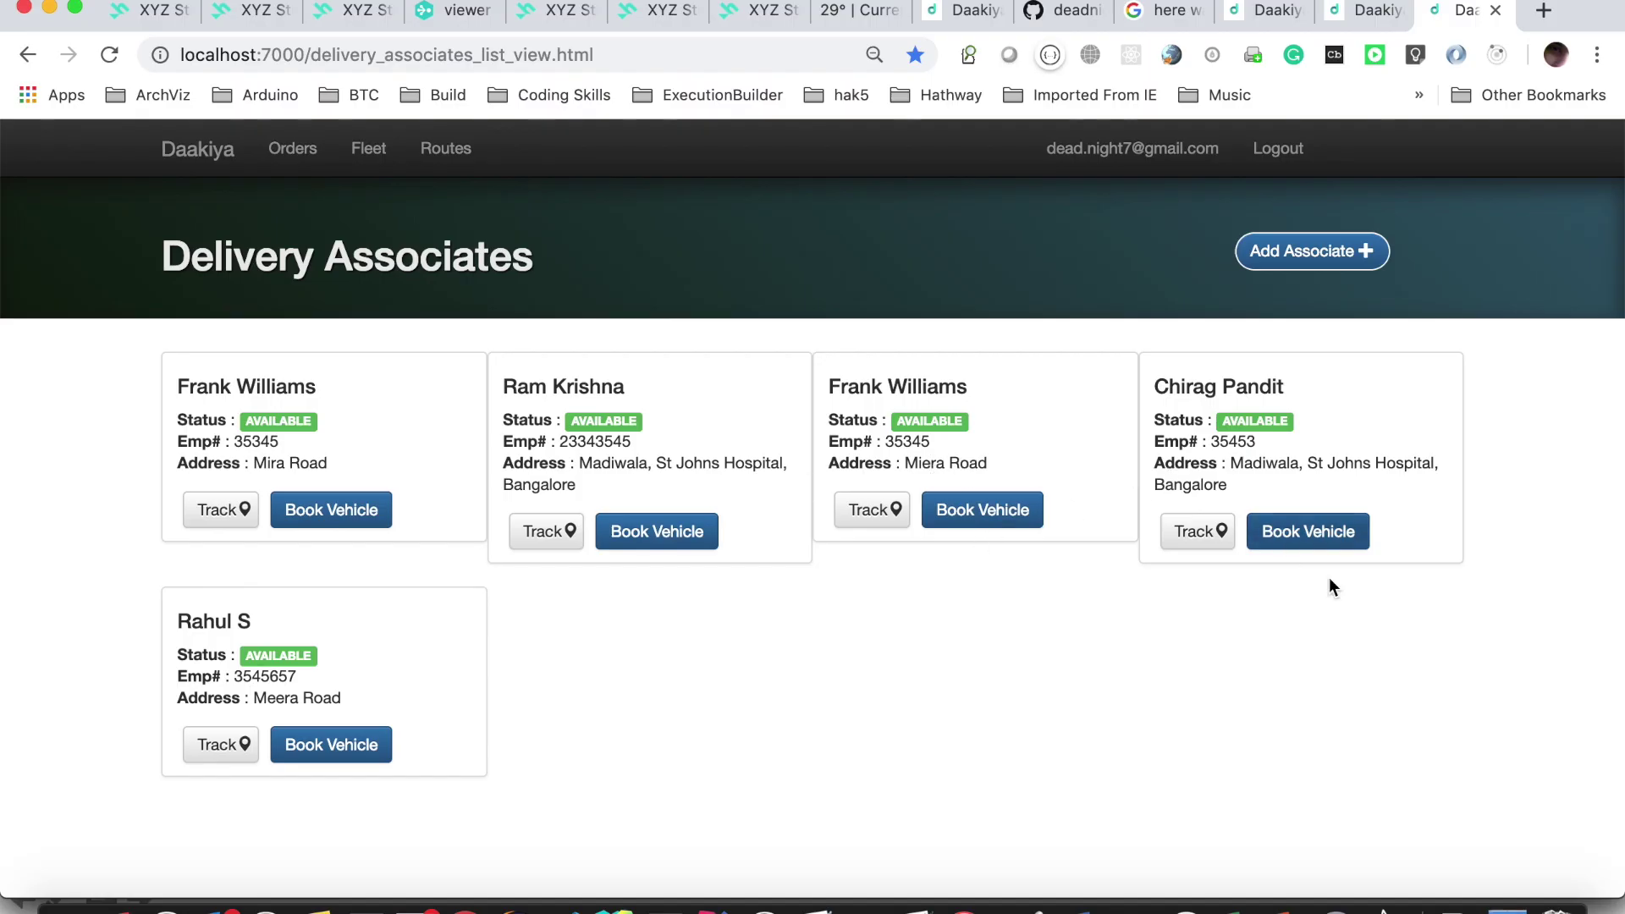
# Step: Open vehicle booking for the fourth associate and inspect two car markers' info popups
pyautogui.click(1300, 534)
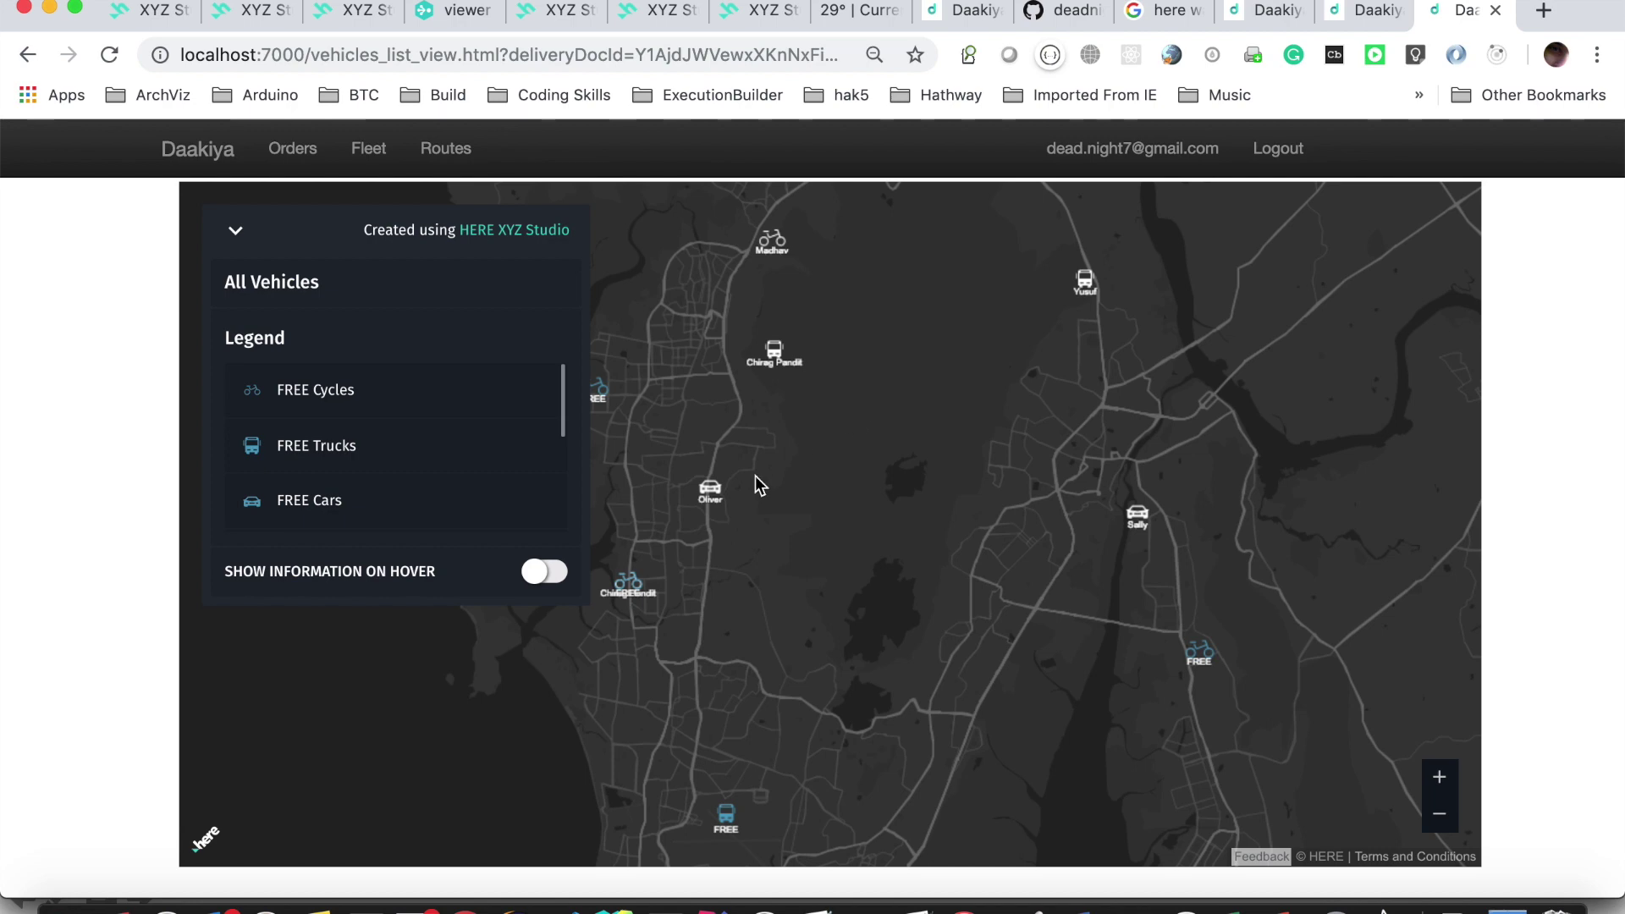
pyautogui.click(709, 489)
pyautogui.click(1139, 520)
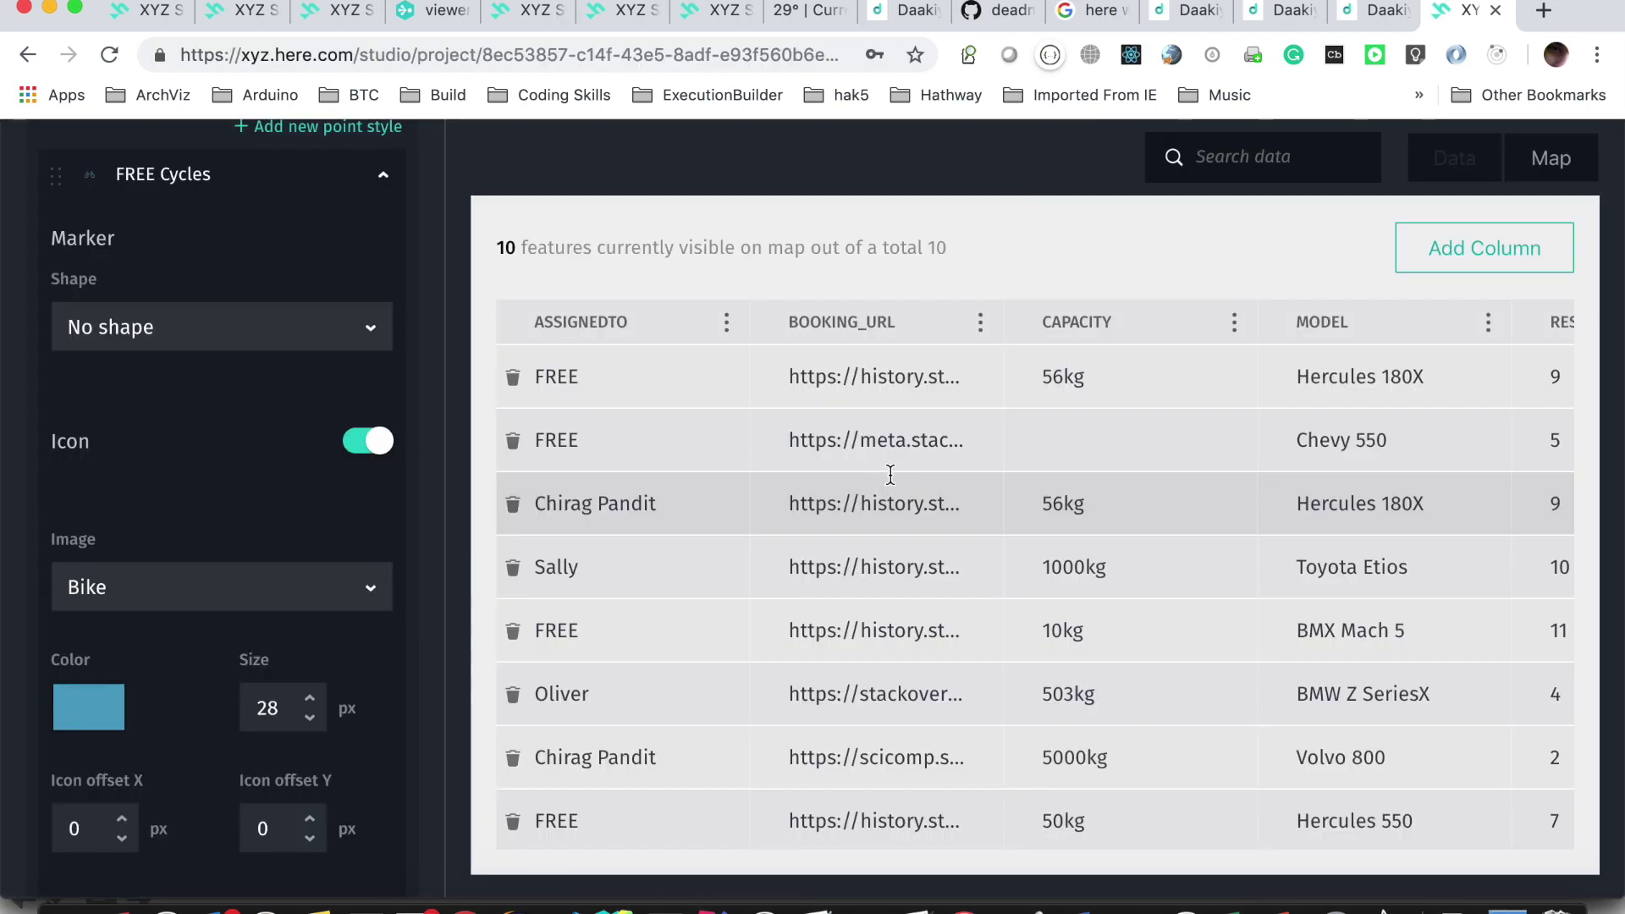
pyautogui.hscroll(5, 1193, 441)
pyautogui.hscroll(2, 1193, 441)
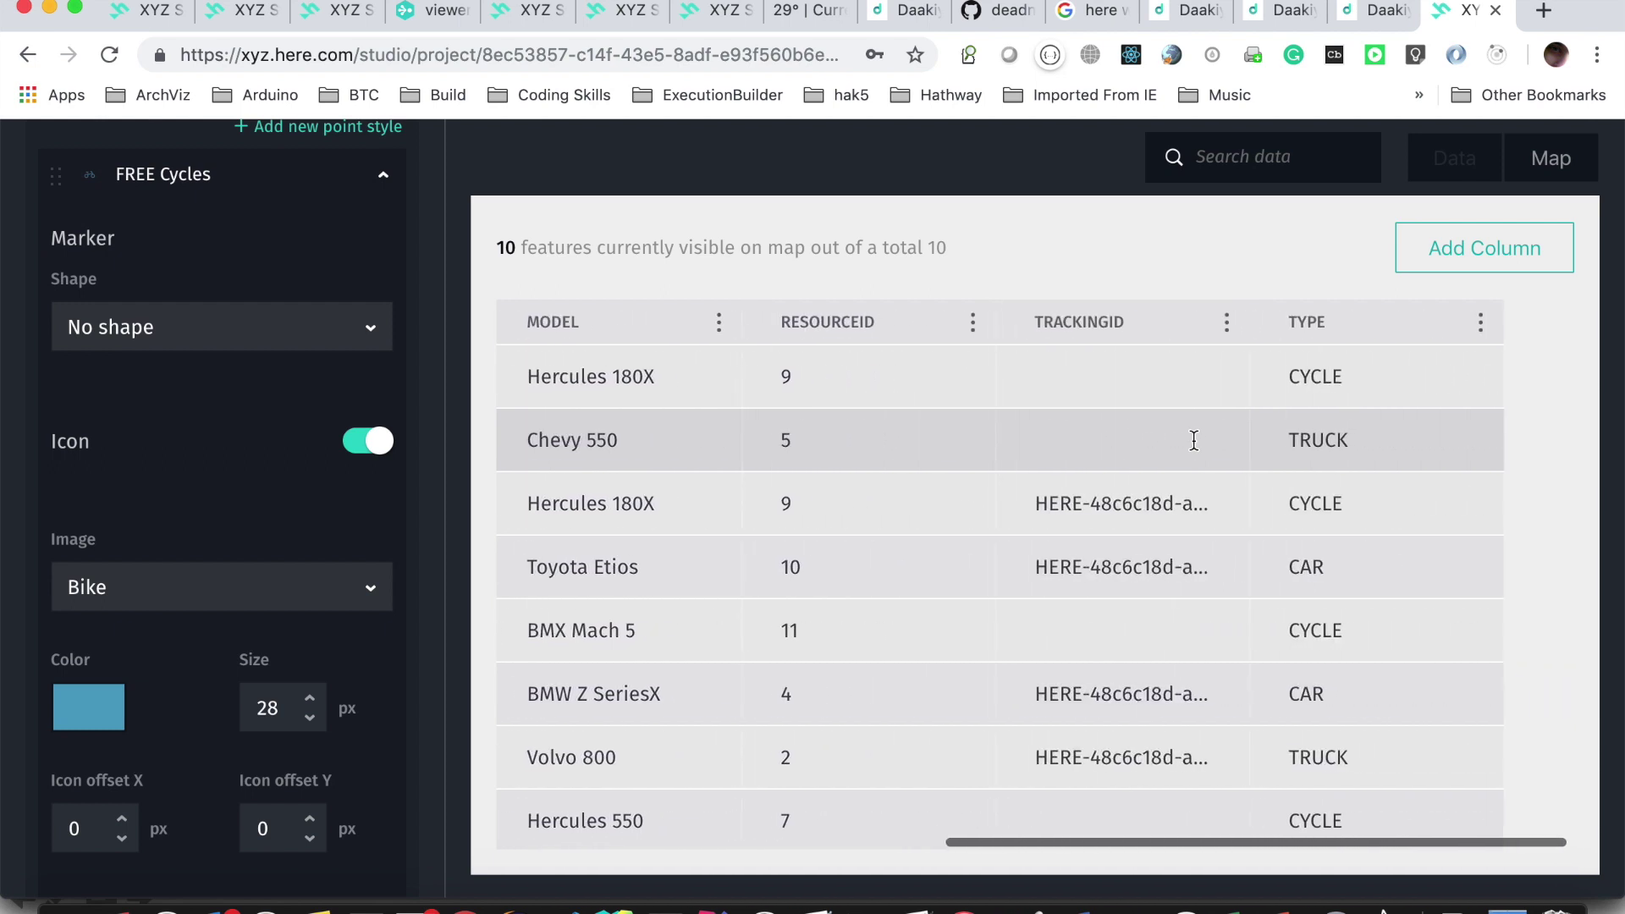
pyautogui.hscroll(1, 1193, 440)
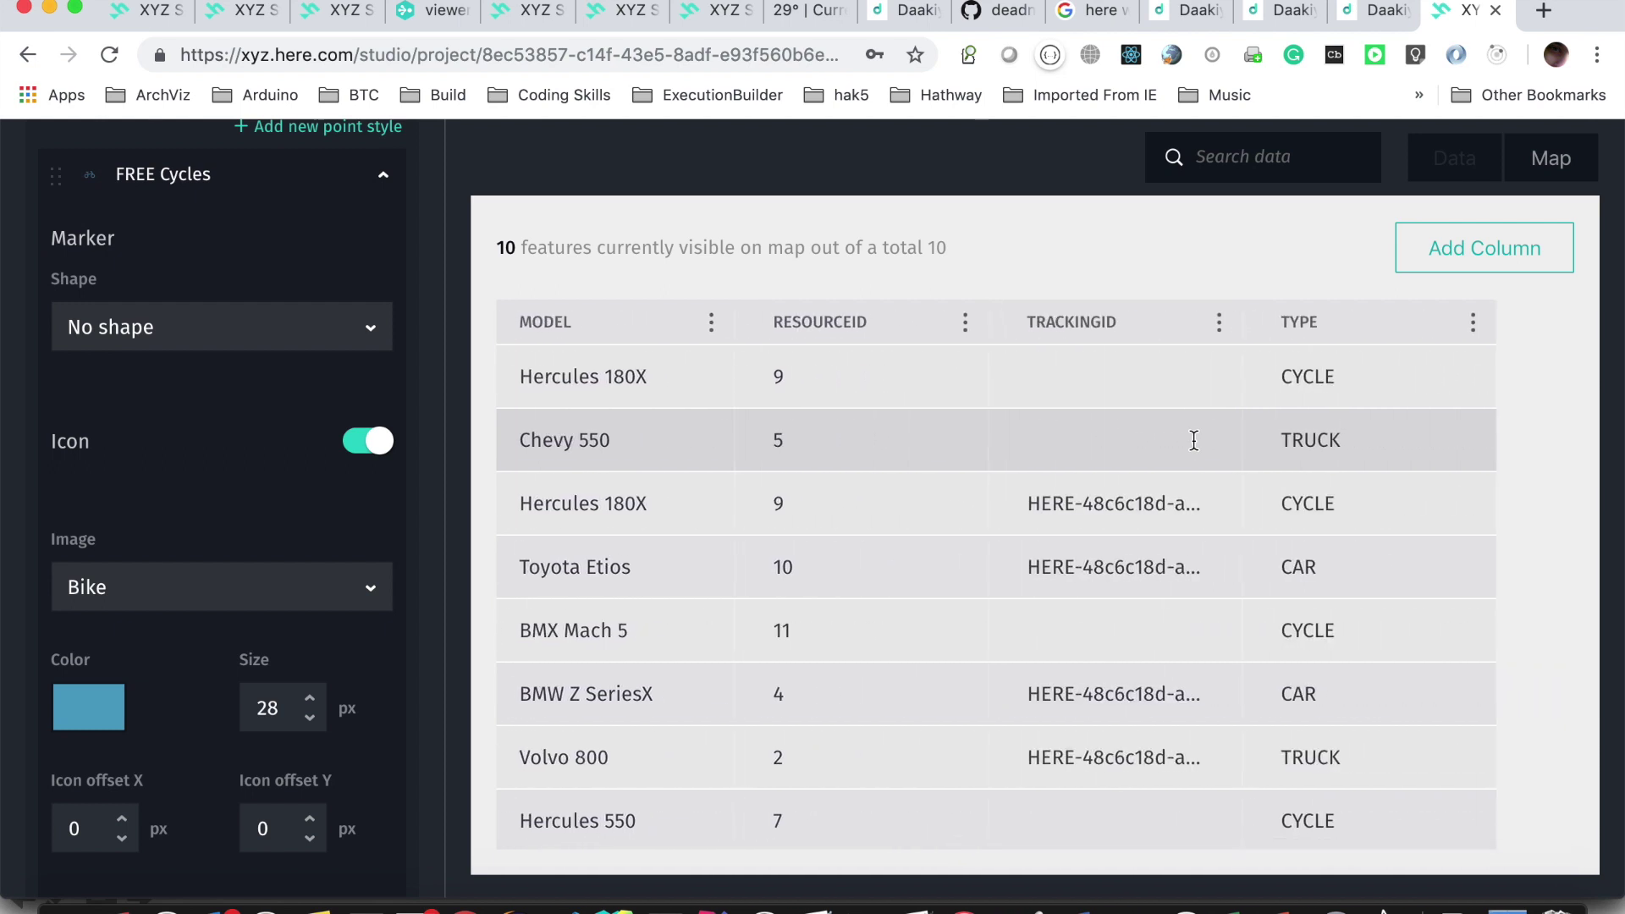
pyautogui.scroll(-1, 1193, 440)
pyautogui.scroll(-1, 1193, 440)
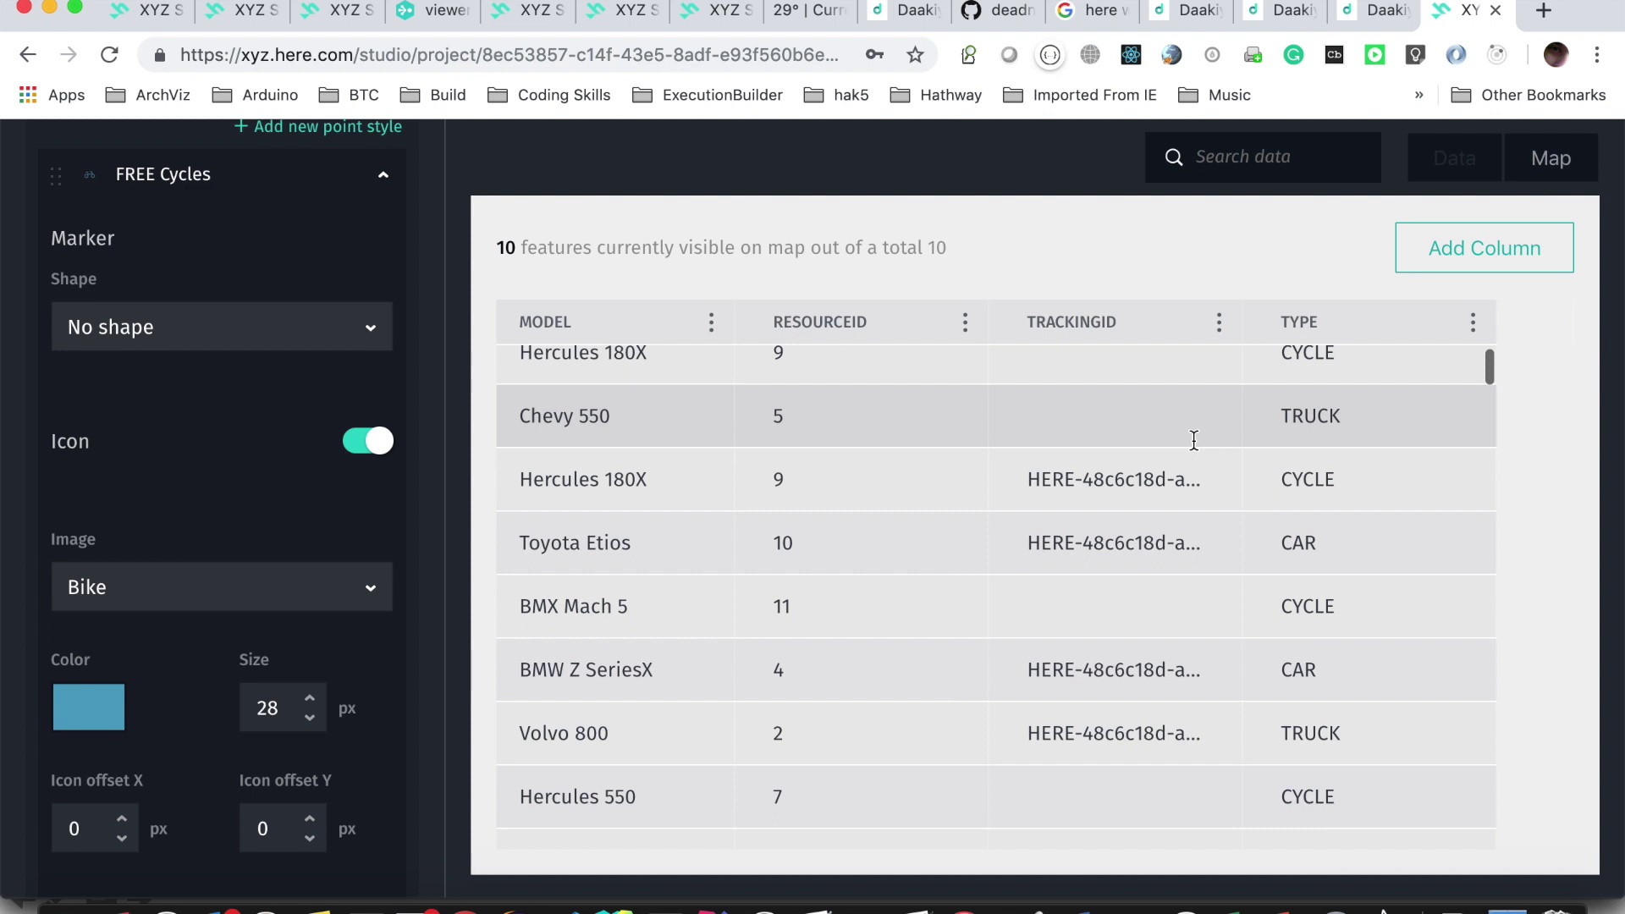
pyautogui.scroll(1, 1193, 441)
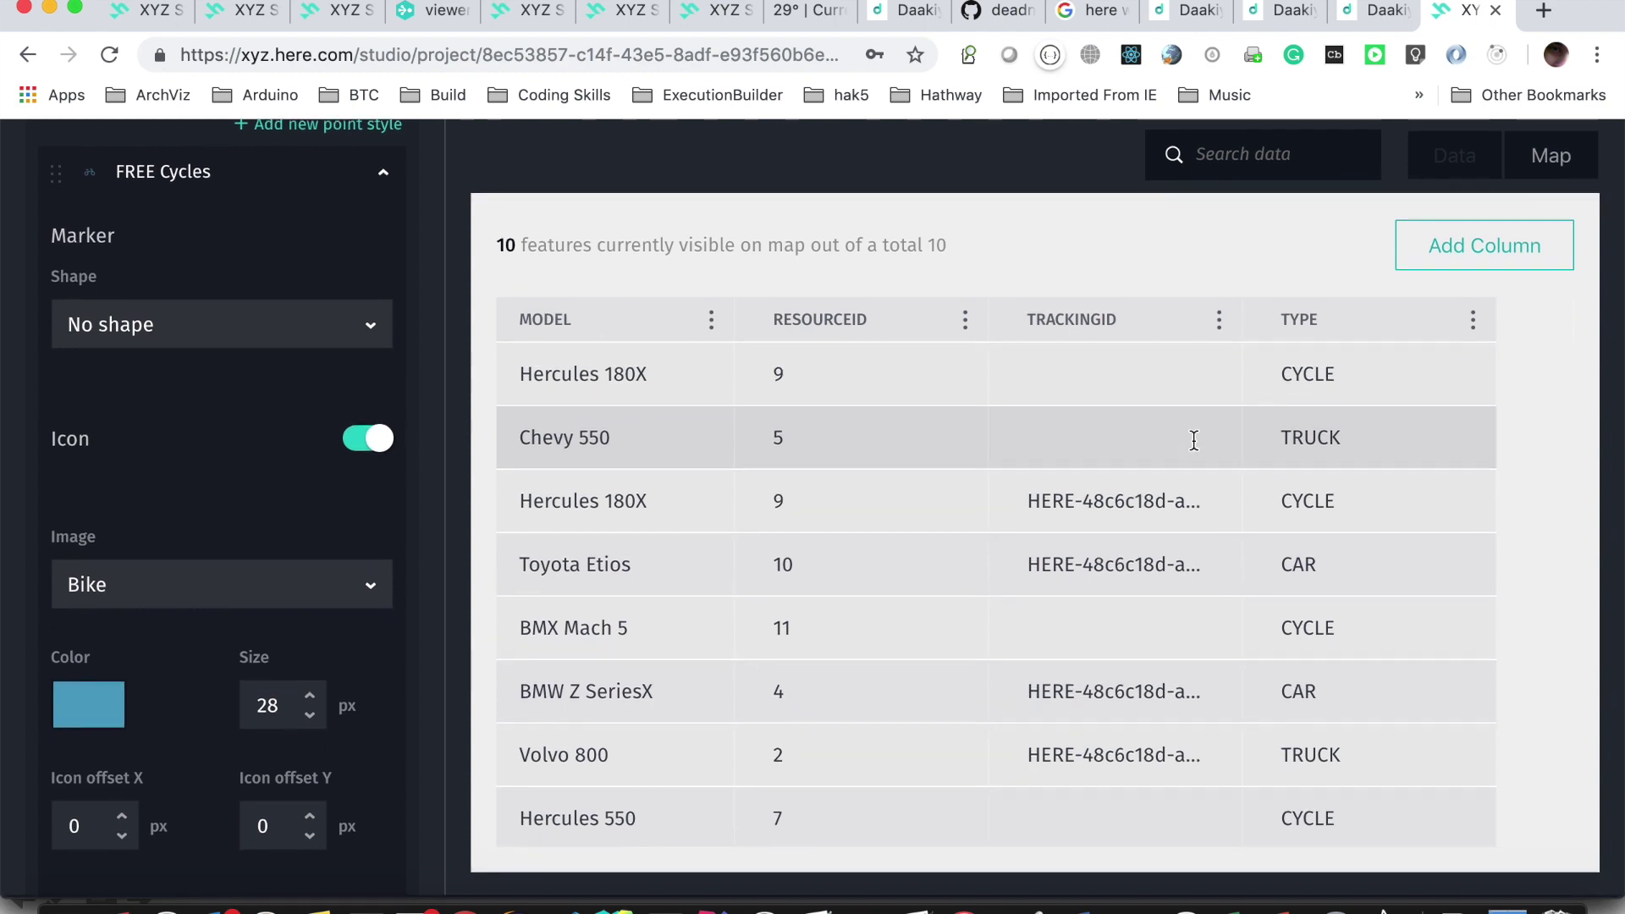
pyautogui.scroll(-2, 1193, 439)
pyautogui.scroll(-4, 1193, 440)
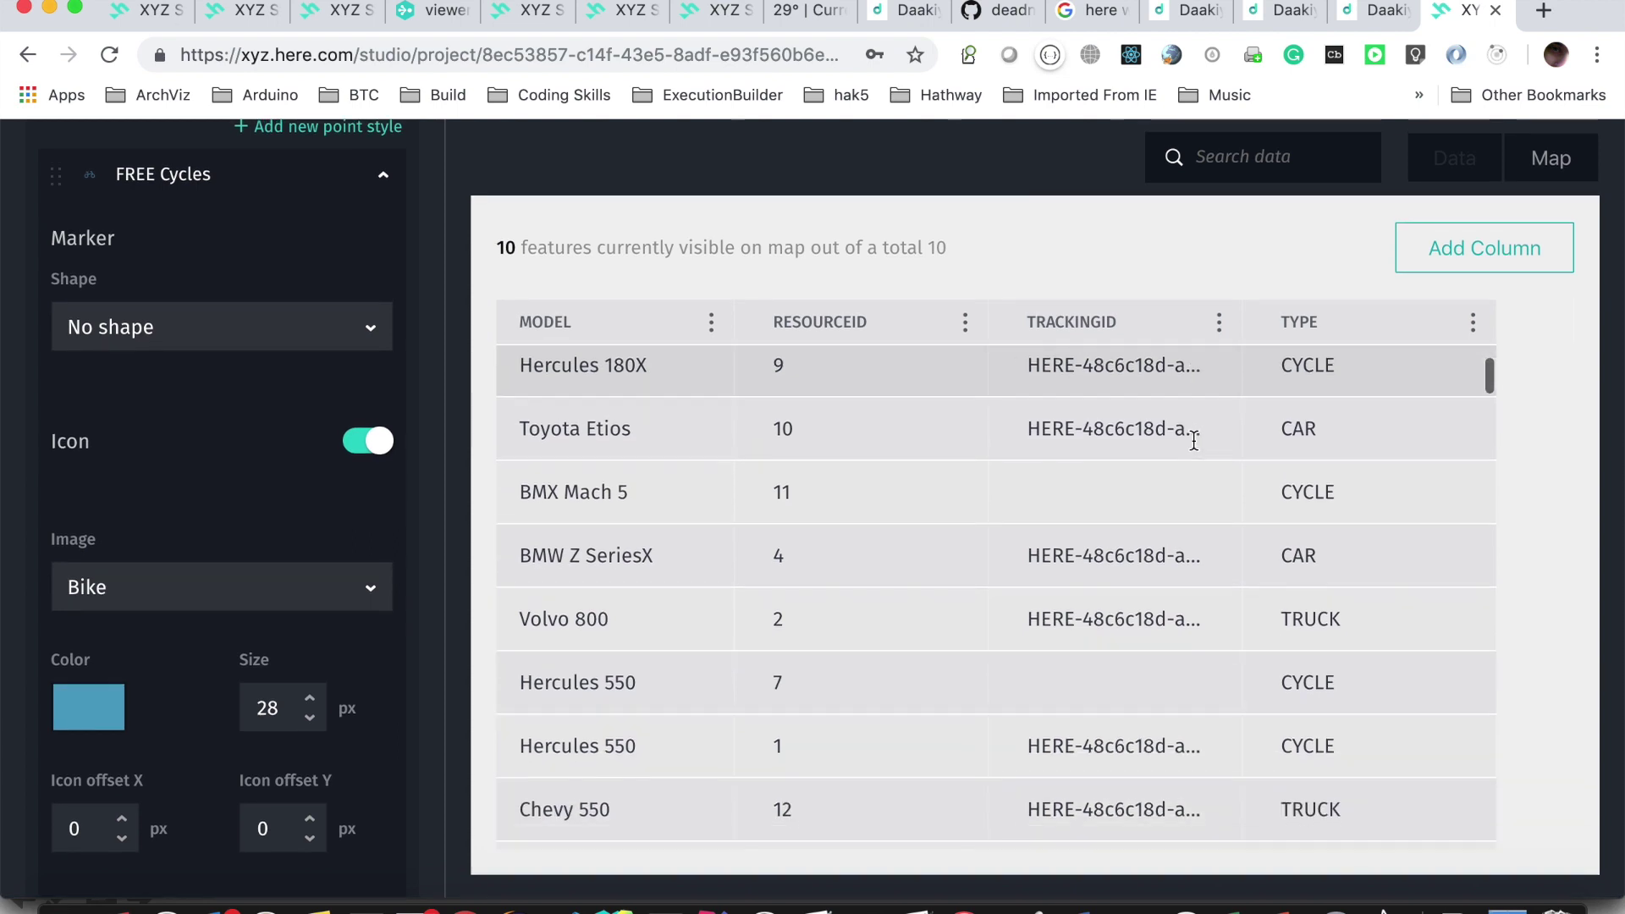
pyautogui.scroll(-2, 1193, 441)
pyautogui.scroll(8, 1193, 440)
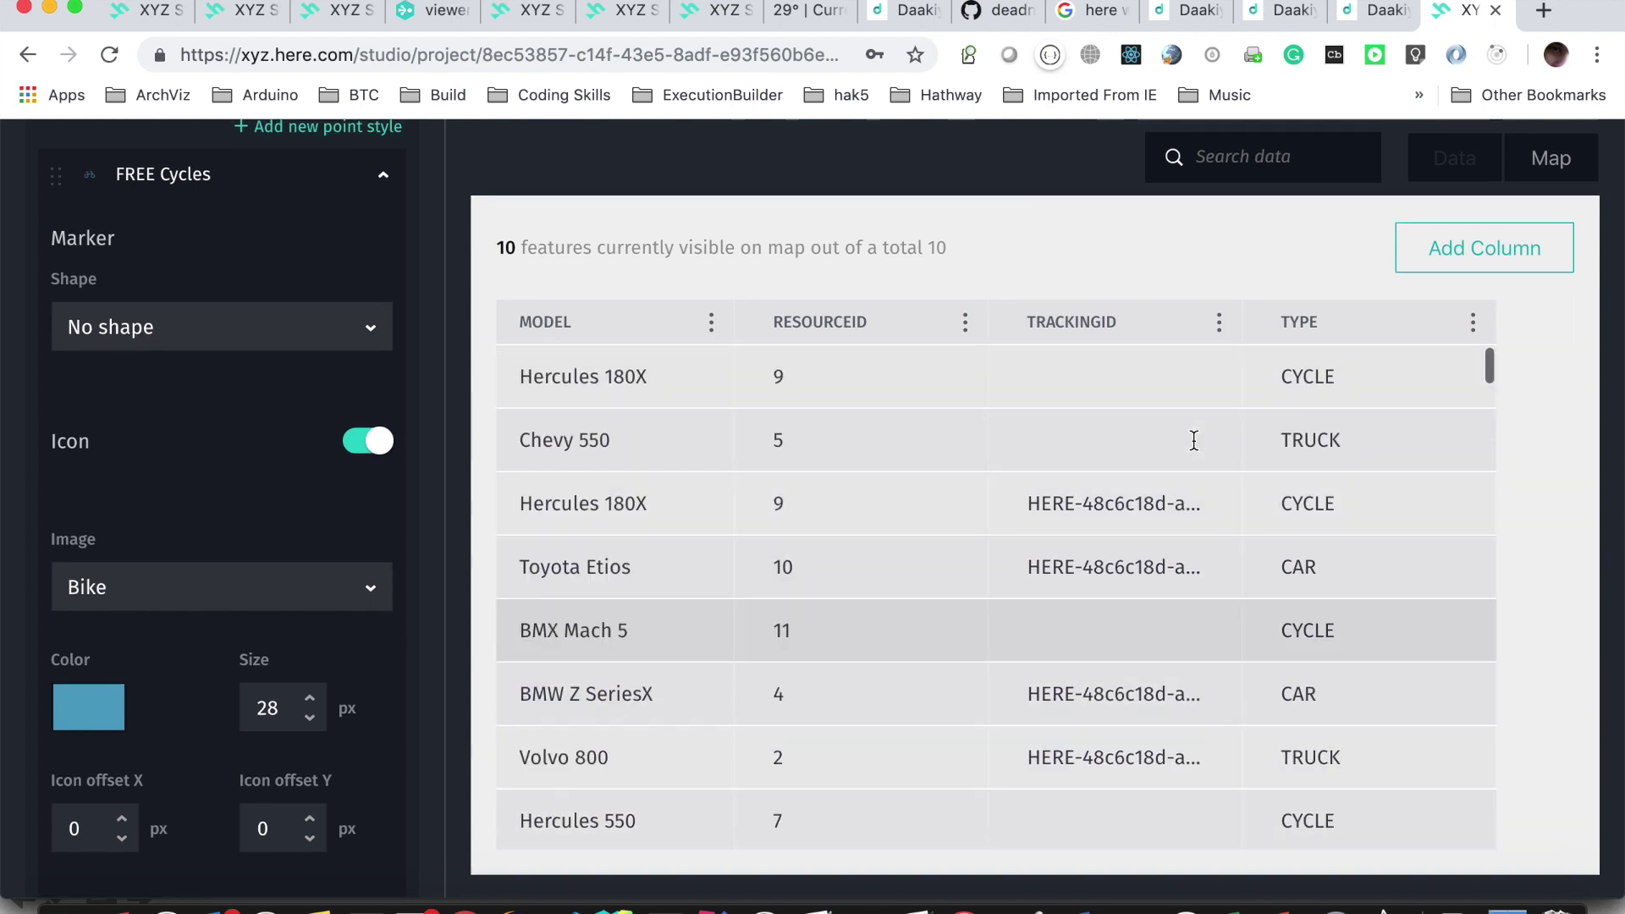
pyautogui.hscroll(-6, 1196, 419)
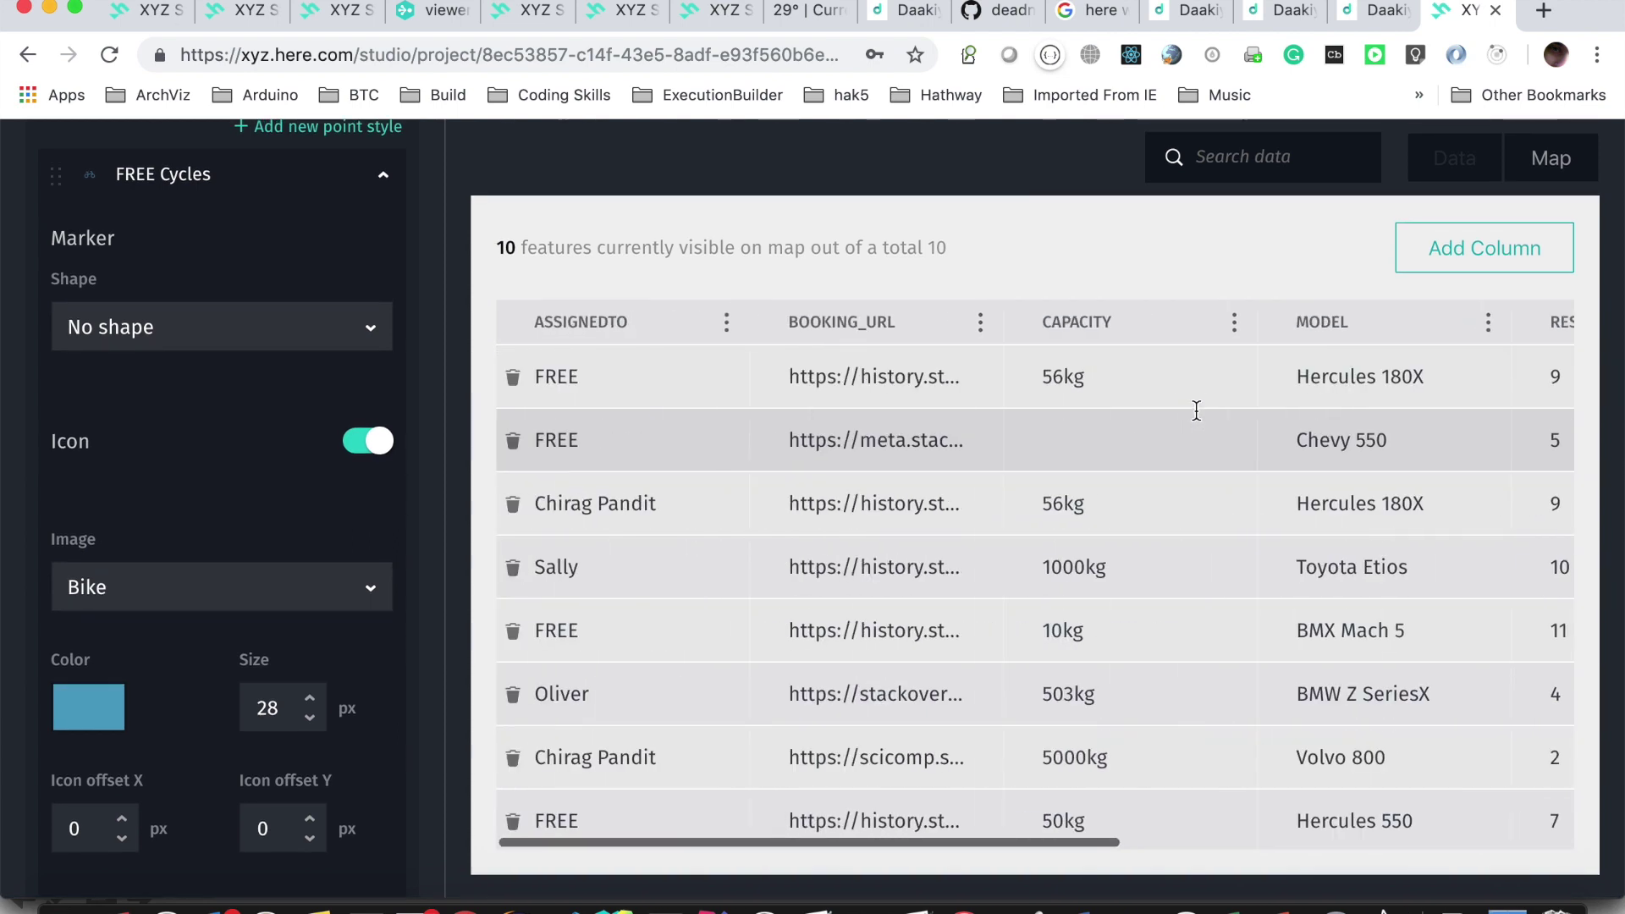
# Step: Switch the HERE XYZ Studio project from the Data table to the Map view
pyautogui.click(1540, 161)
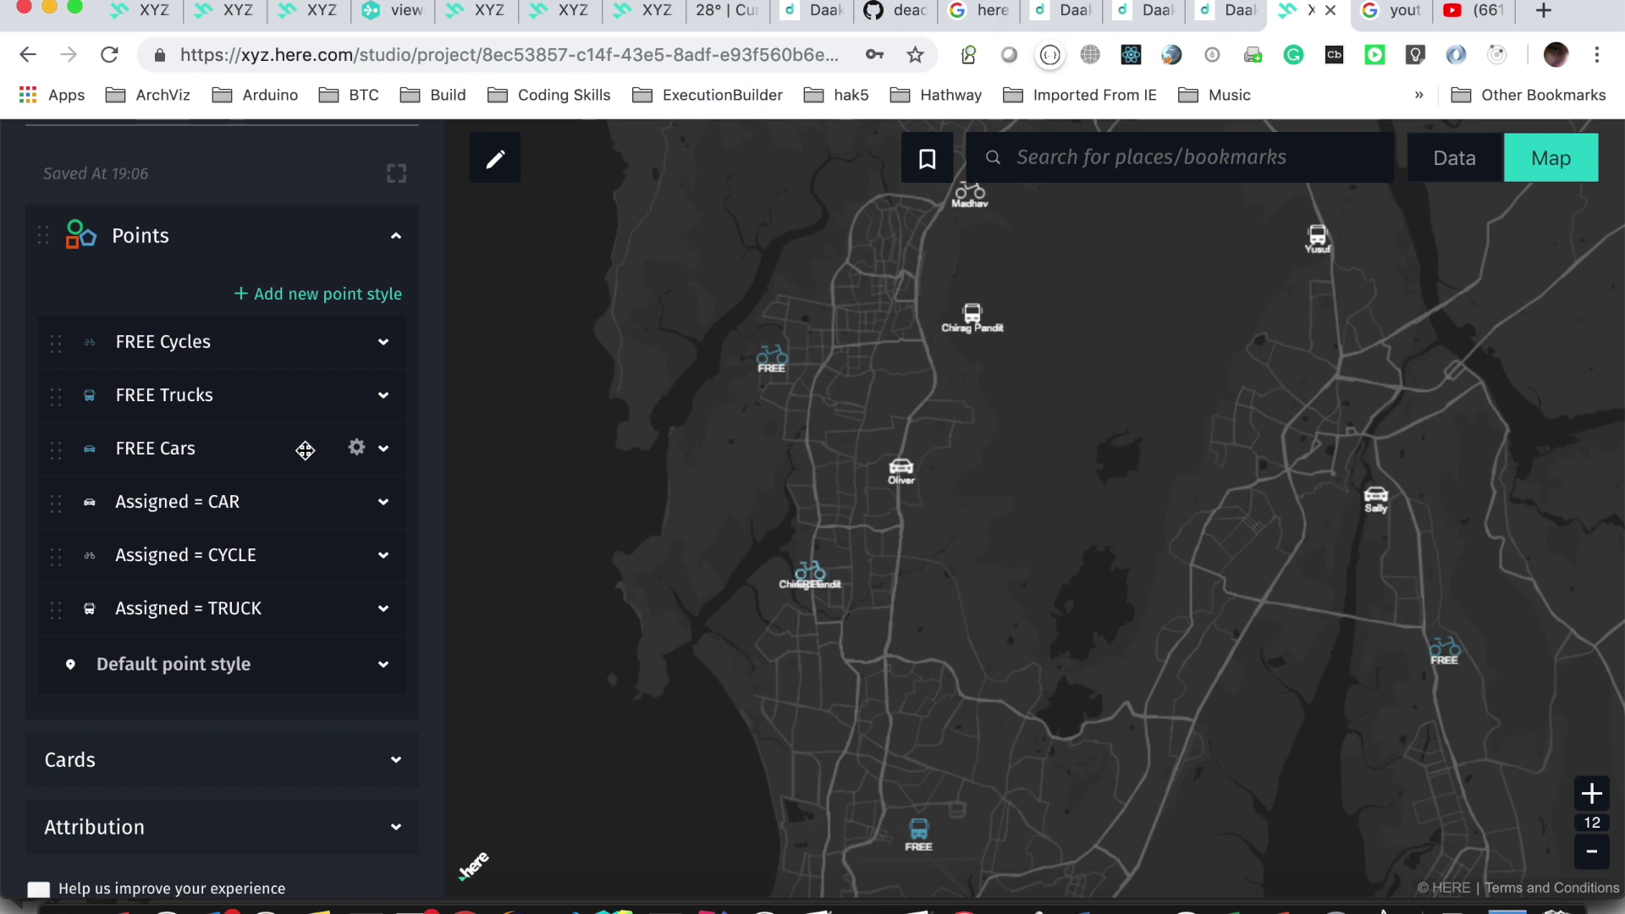
# Step: Review the FREE Cars style rule without changes, publish the All Vehicles map, and select its embed code
pyautogui.click(289, 459)
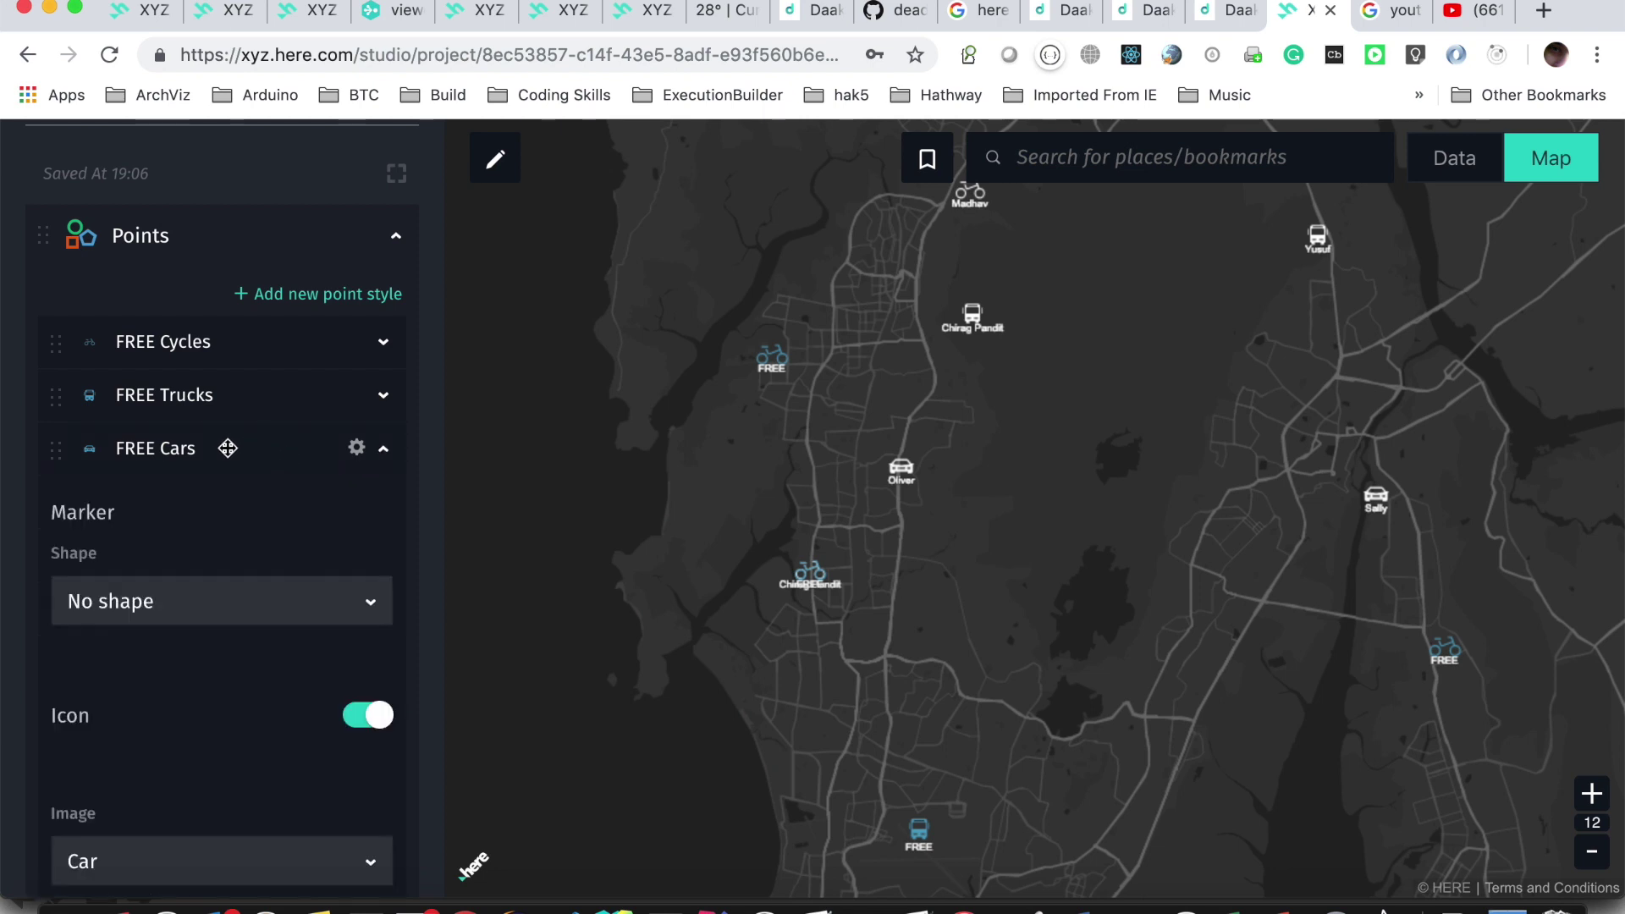
pyautogui.click(358, 453)
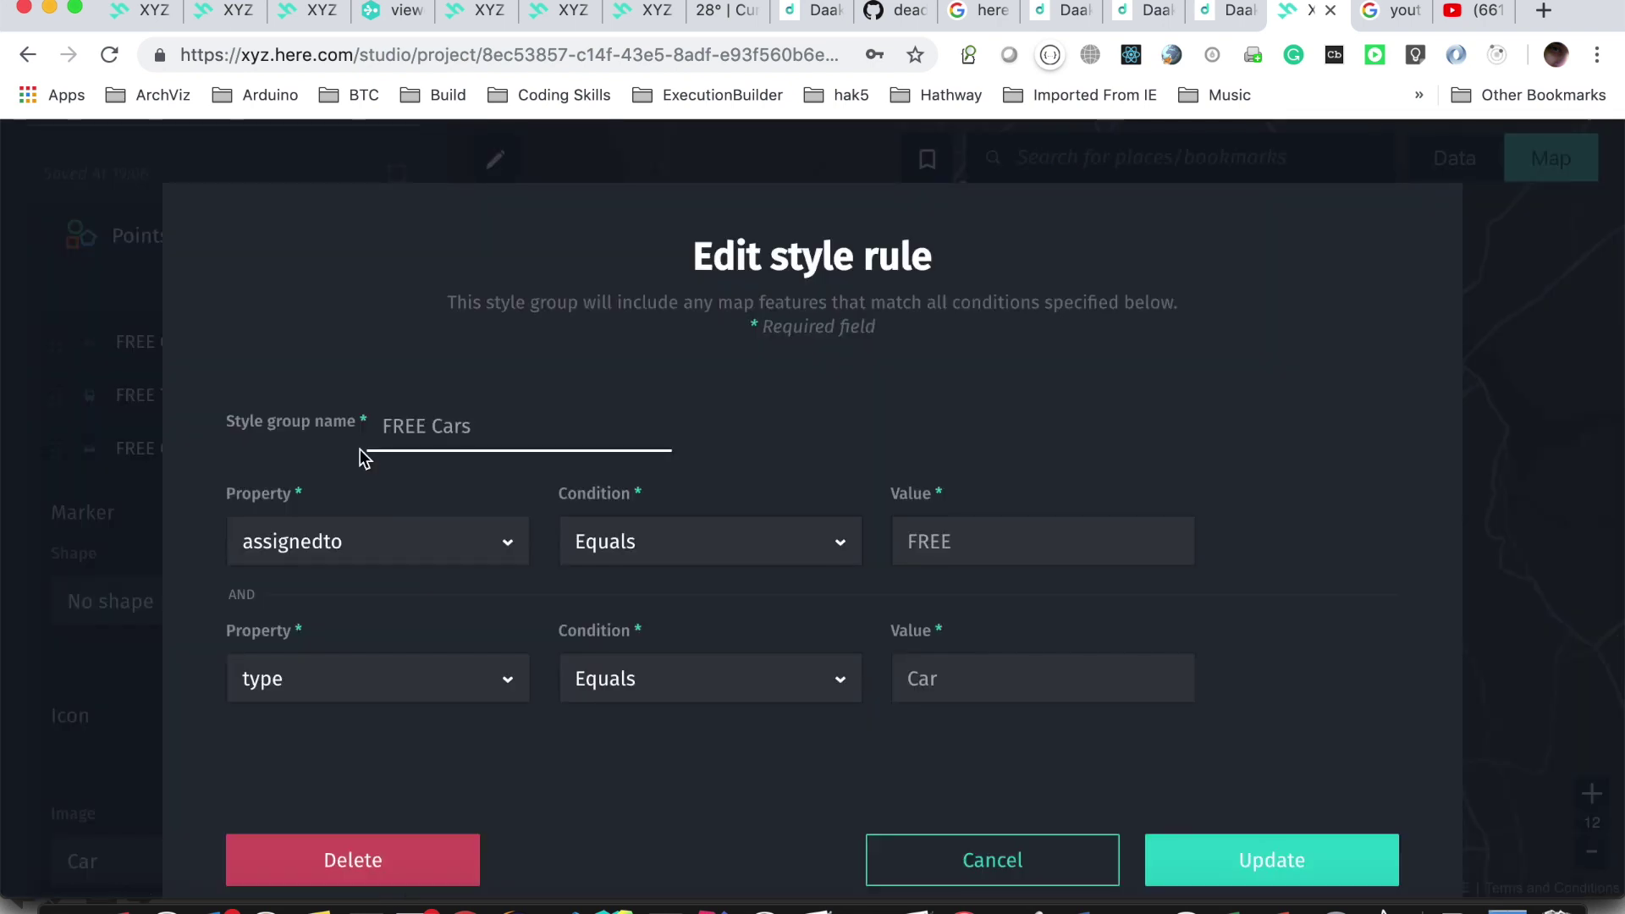
pyautogui.click(986, 860)
pyautogui.scroll(-5, 365, 659)
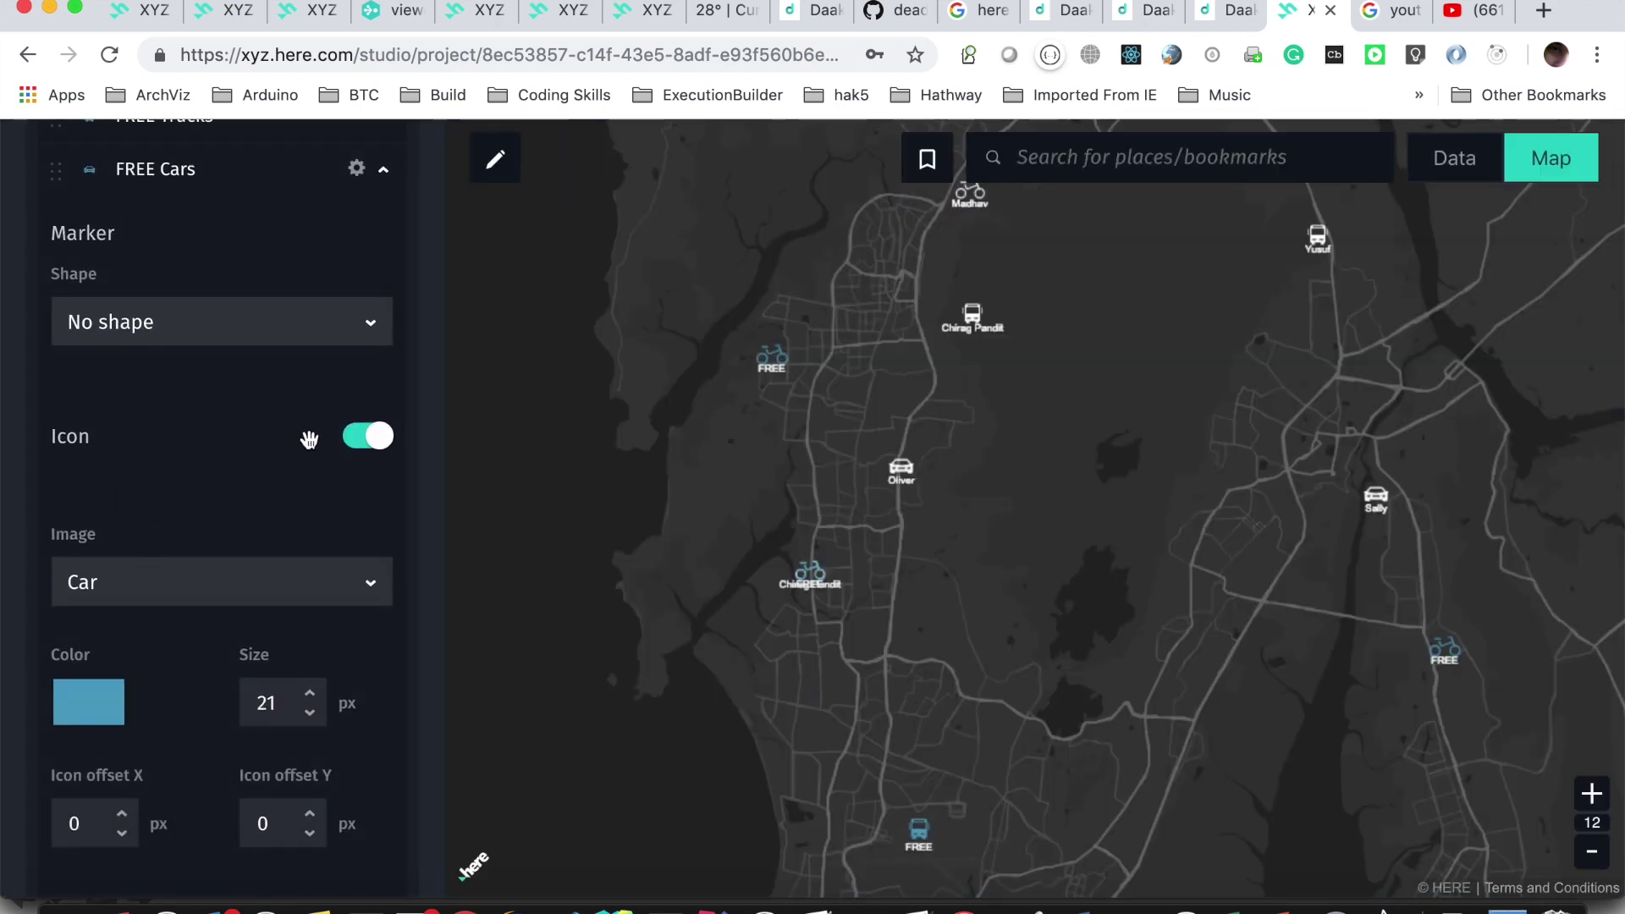
pyautogui.scroll(2, 336, 588)
pyautogui.scroll(-5, 332, 588)
pyautogui.click(1003, 438)
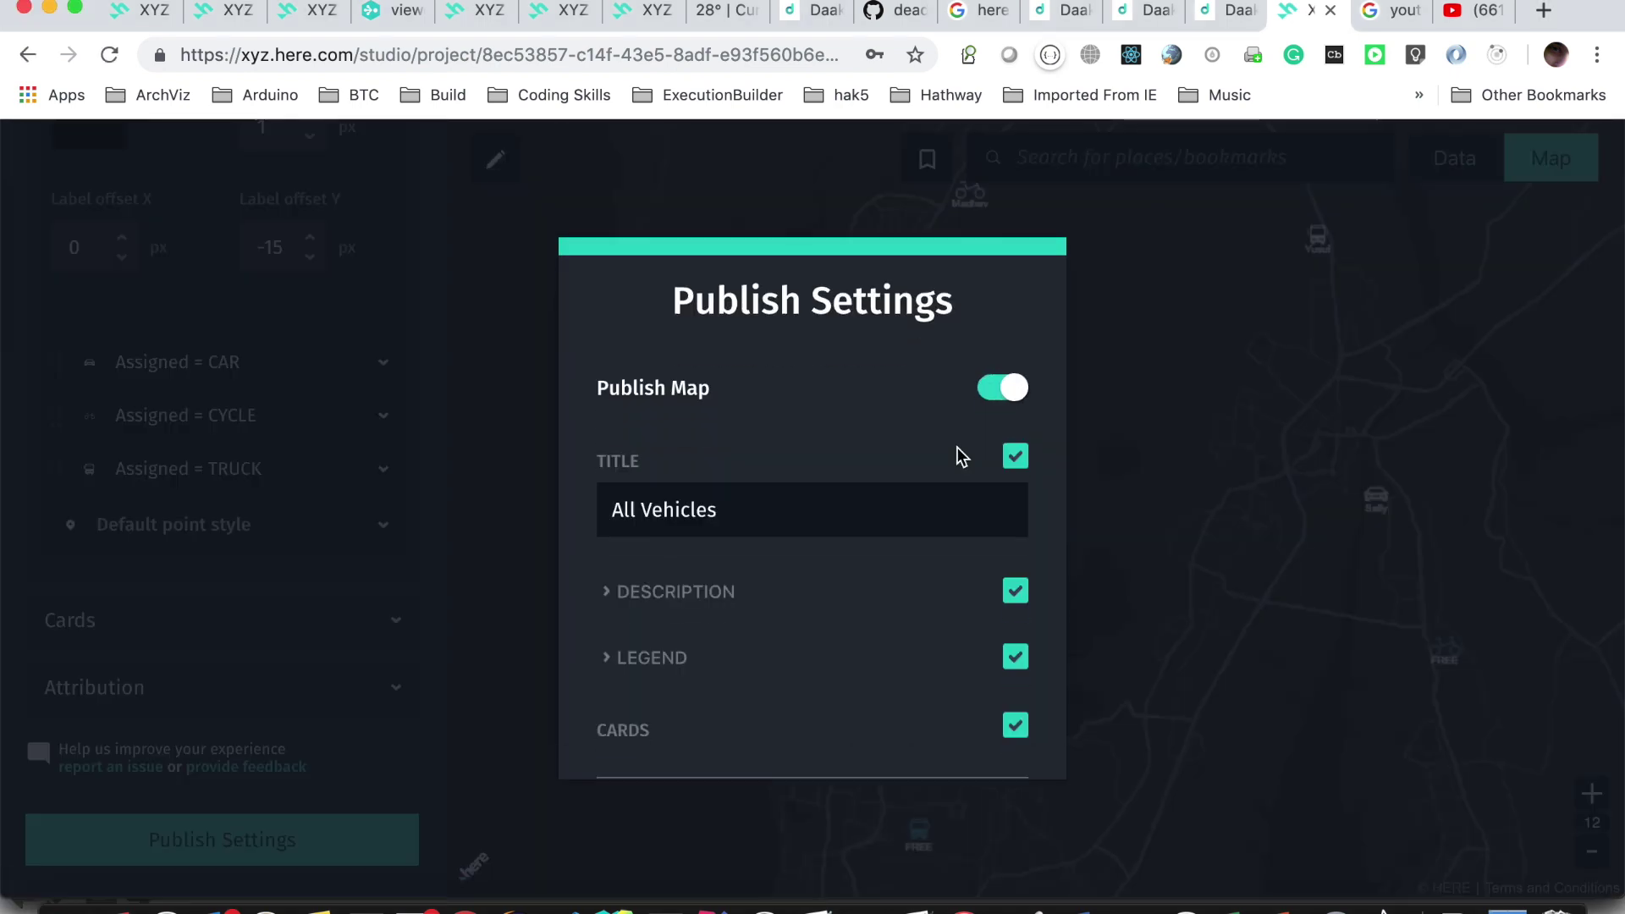
pyautogui.scroll(-5, 958, 457)
pyautogui.scroll(-2, 812, 495)
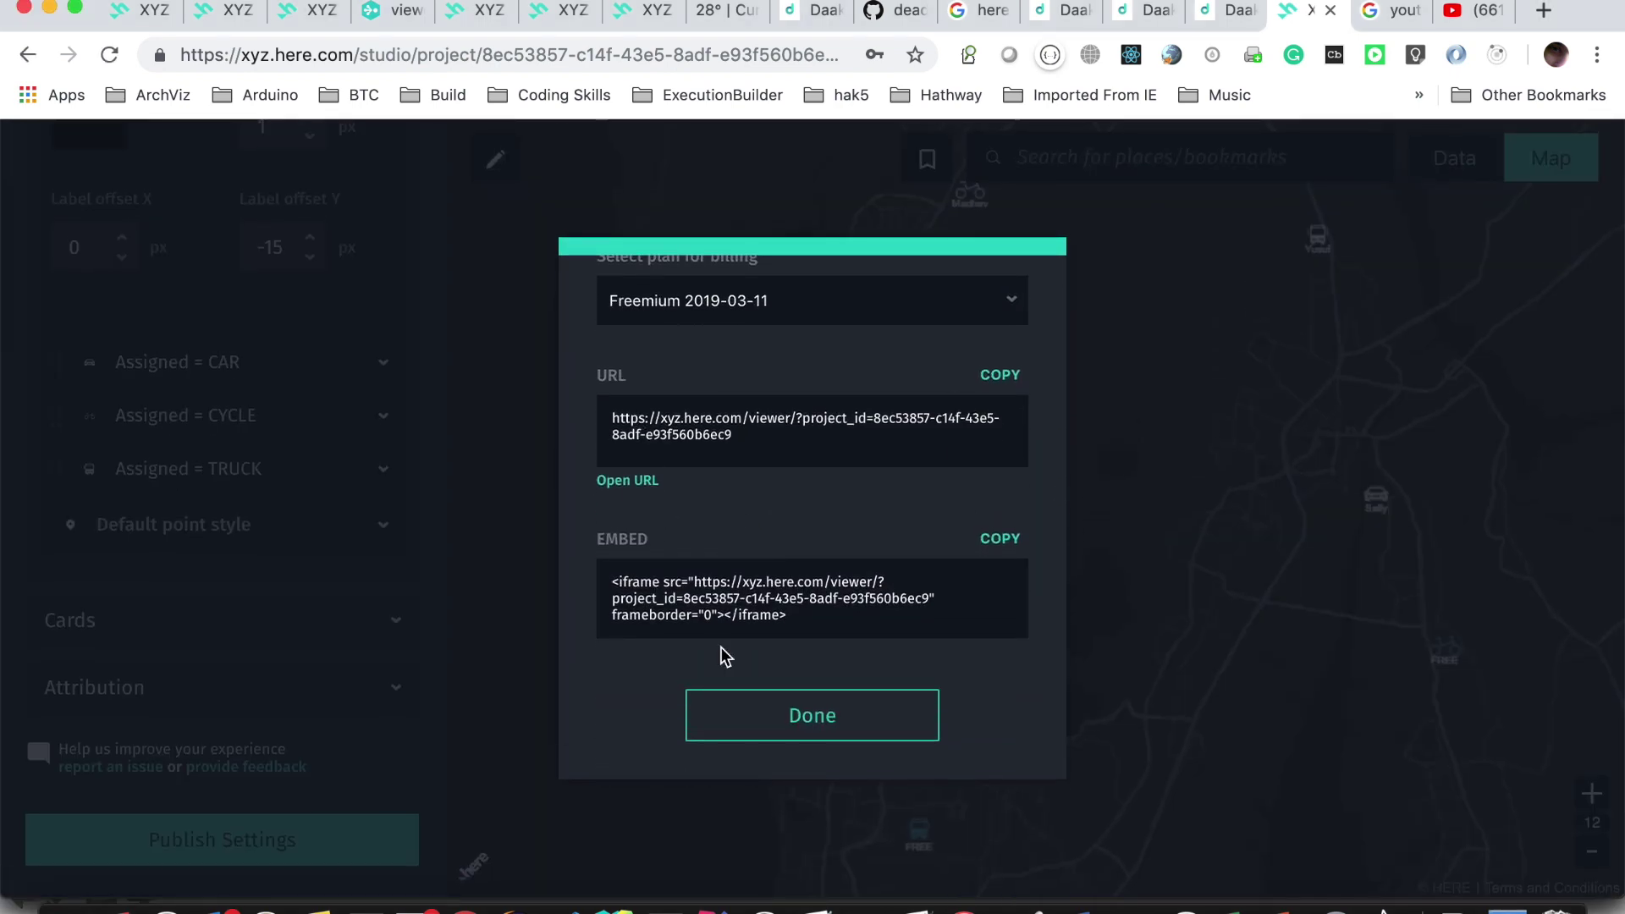
pyautogui.click(820, 617)
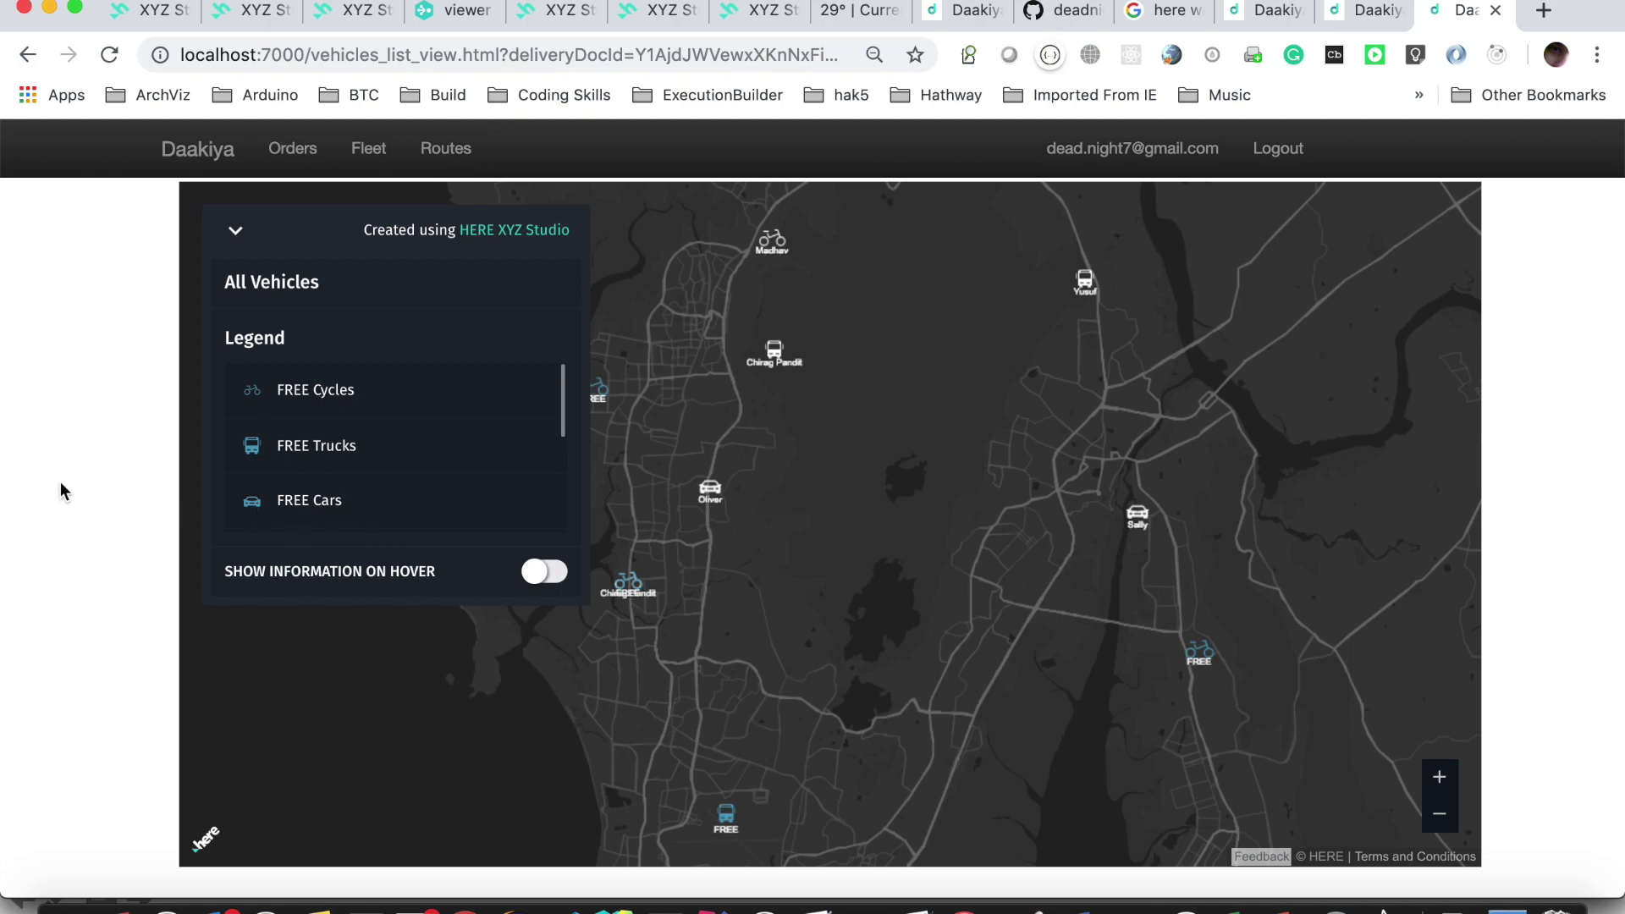
pyautogui.scroll(-5, 60, 481)
pyautogui.scroll(-5, 59, 481)
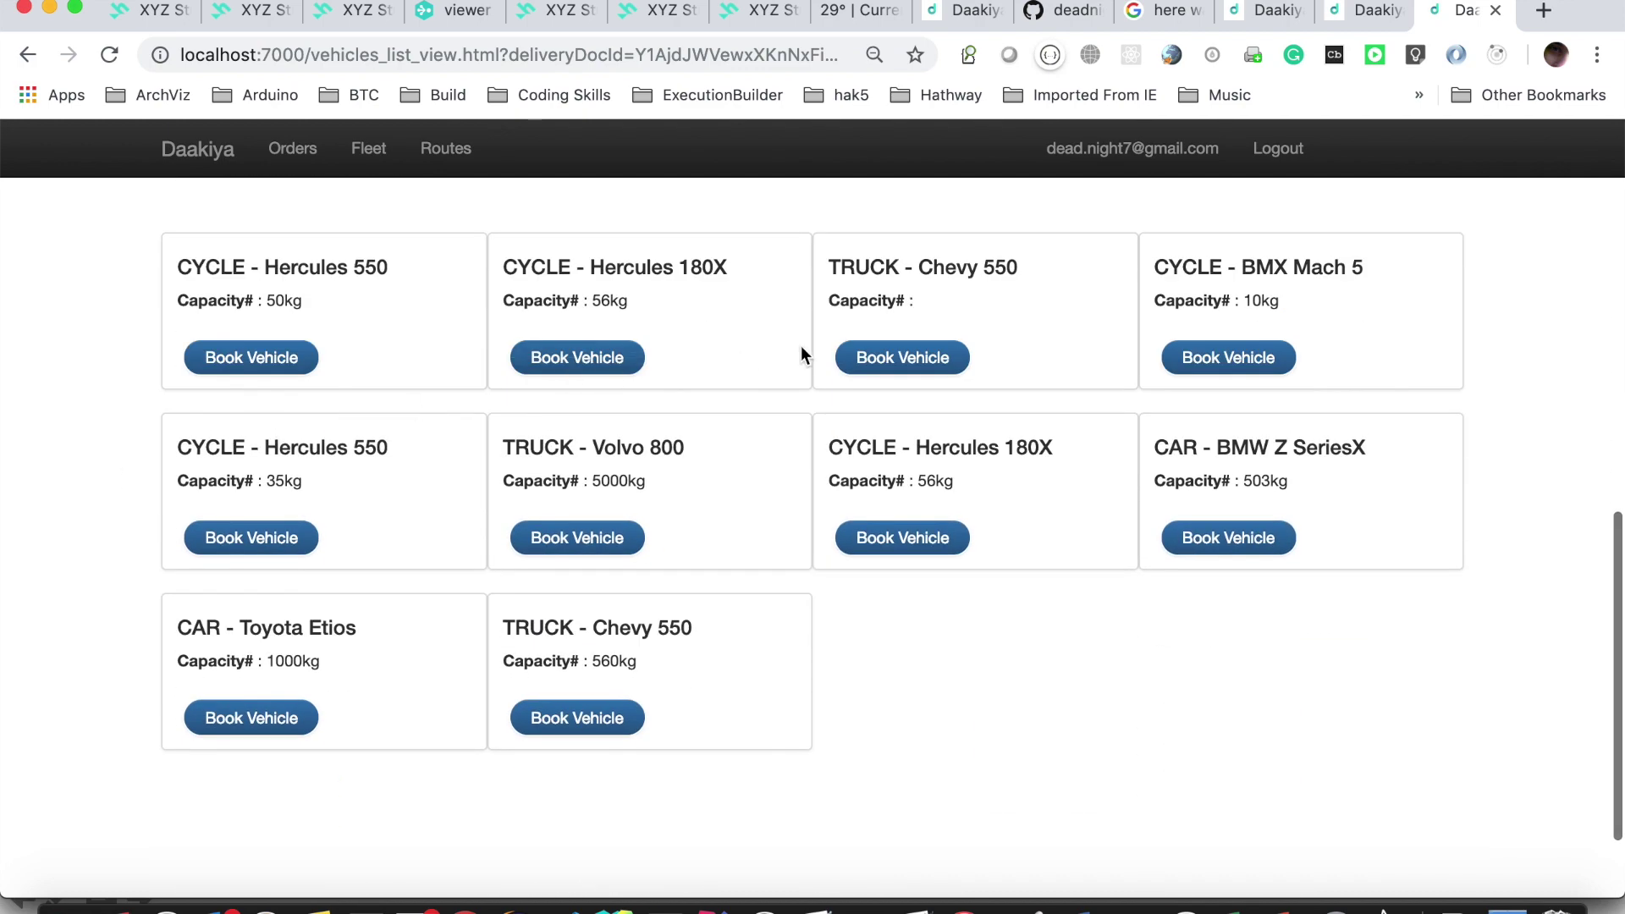
pyautogui.click(923, 356)
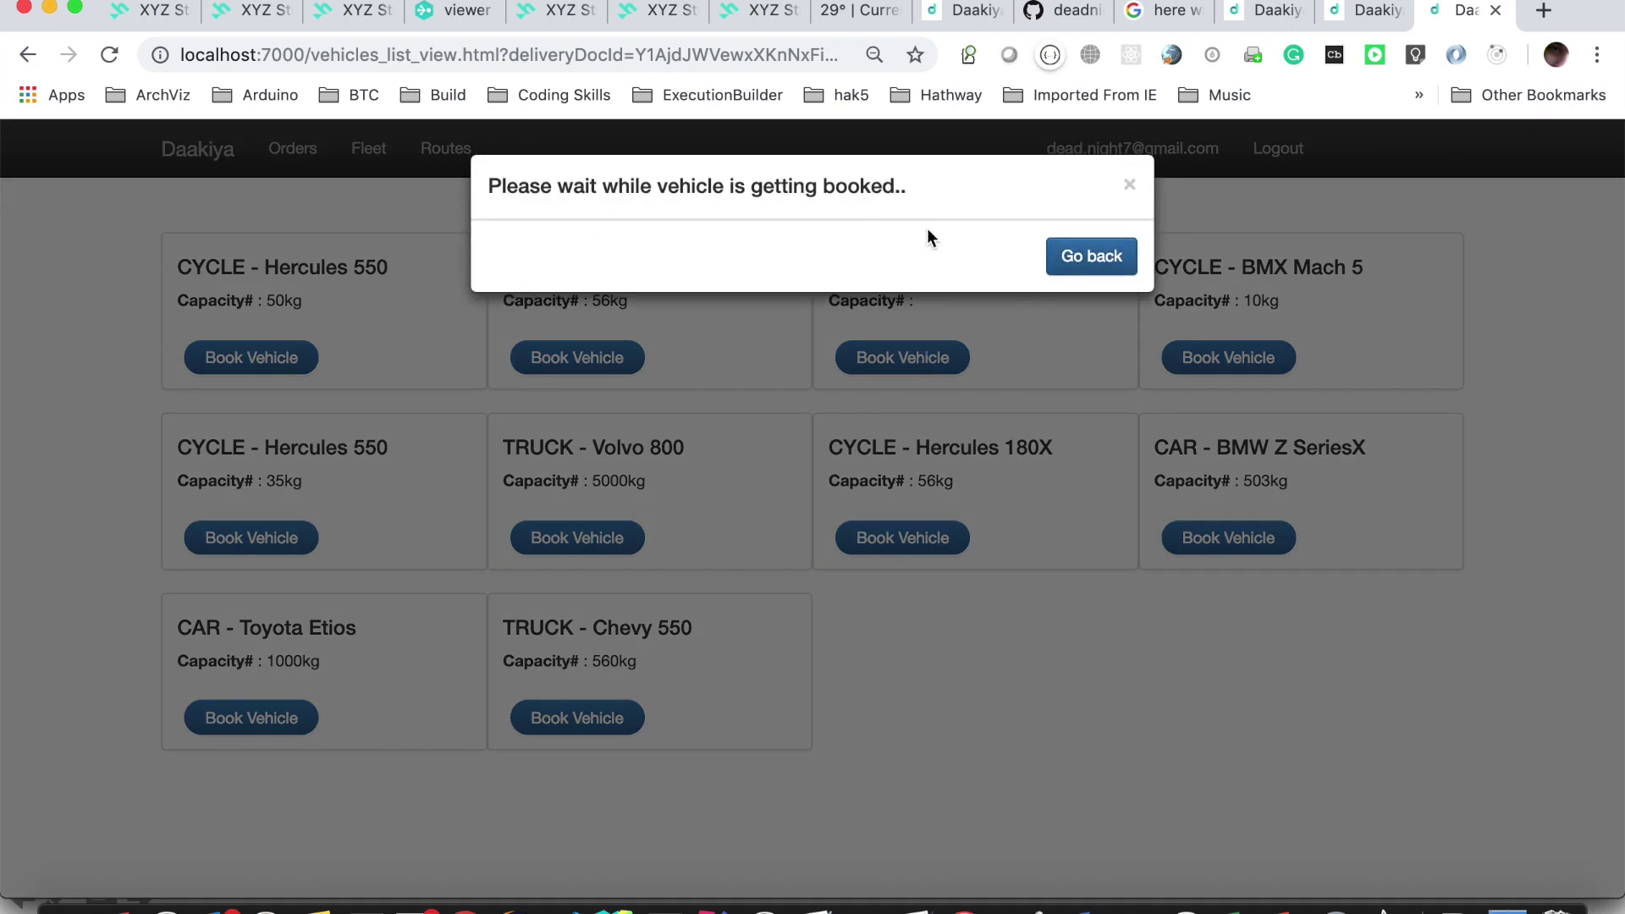
pyautogui.click(1091, 259)
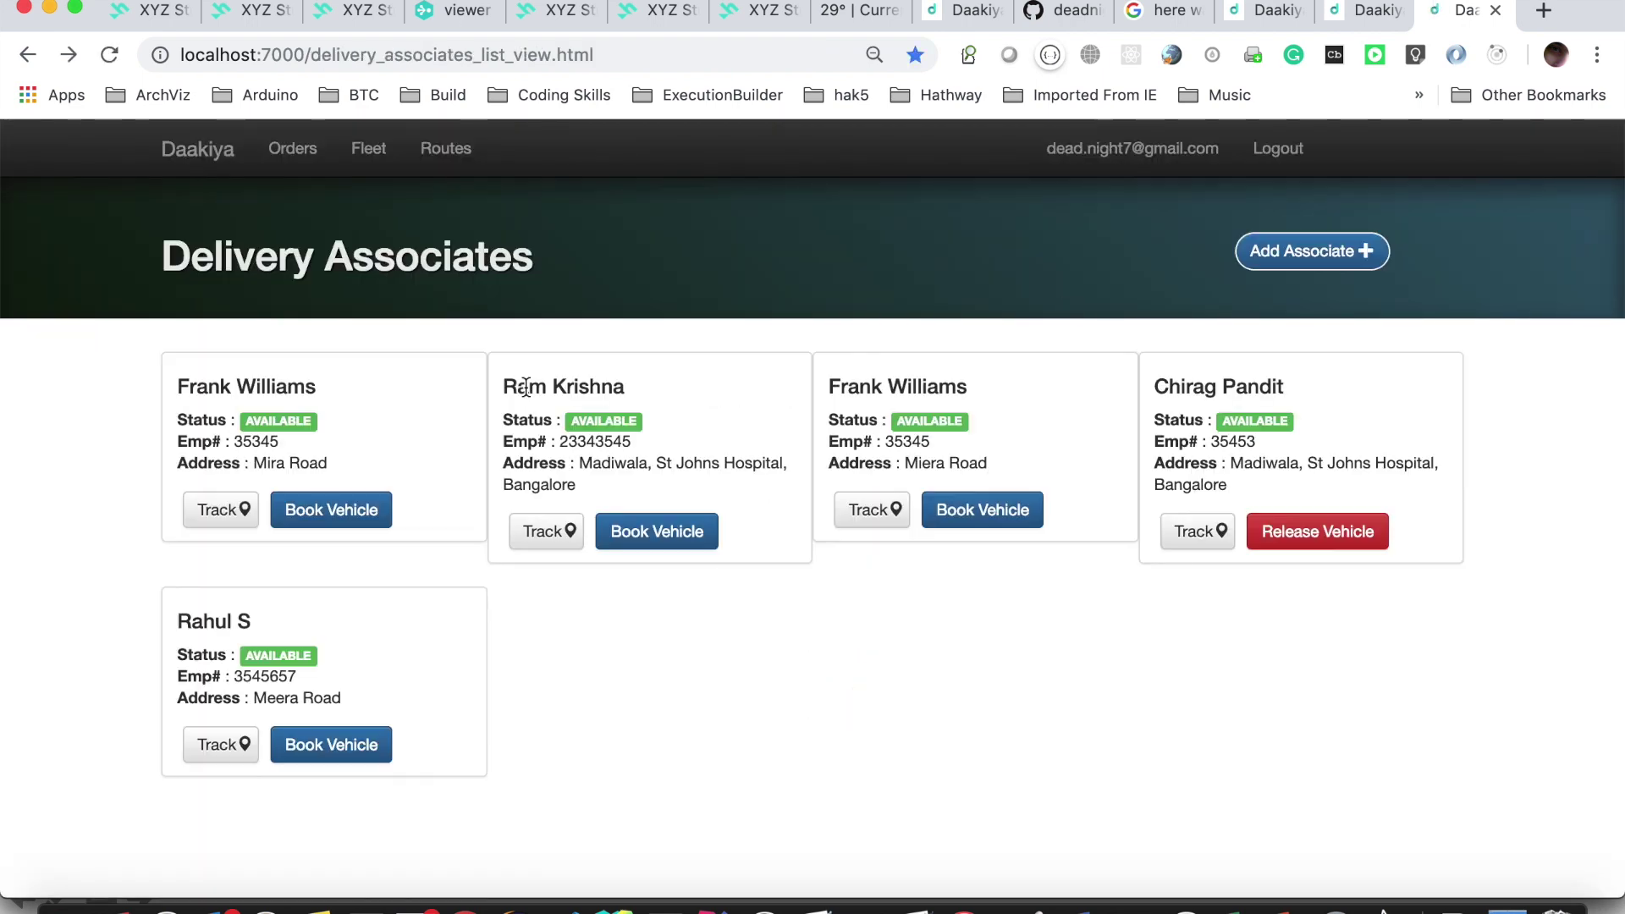
pyautogui.click(1330, 537)
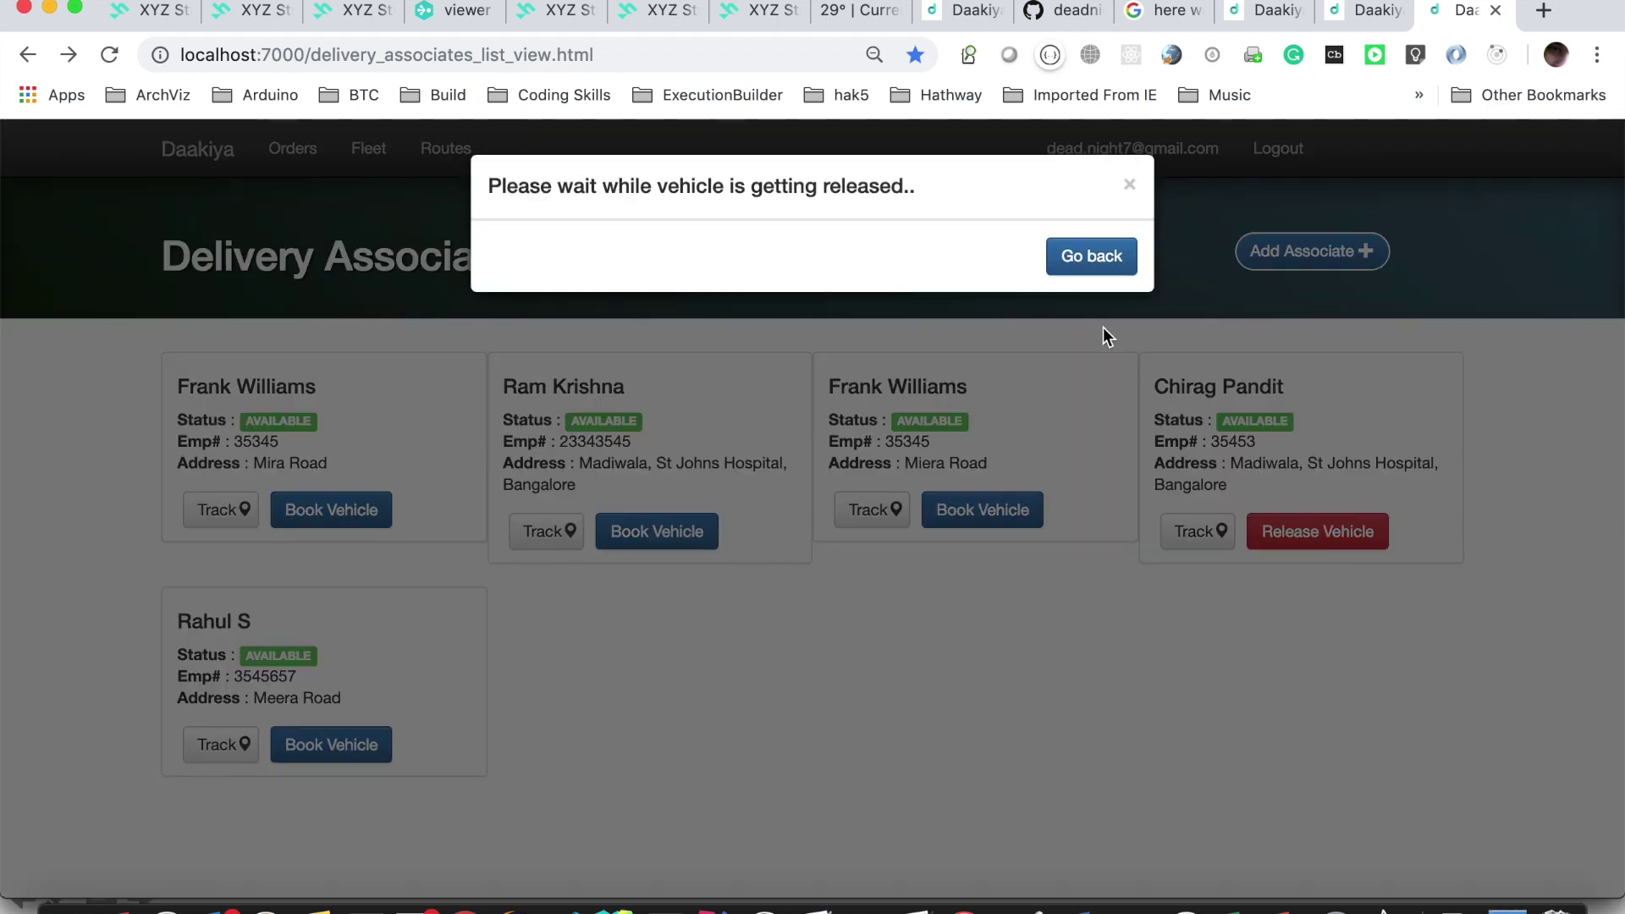
pyautogui.click(1091, 257)
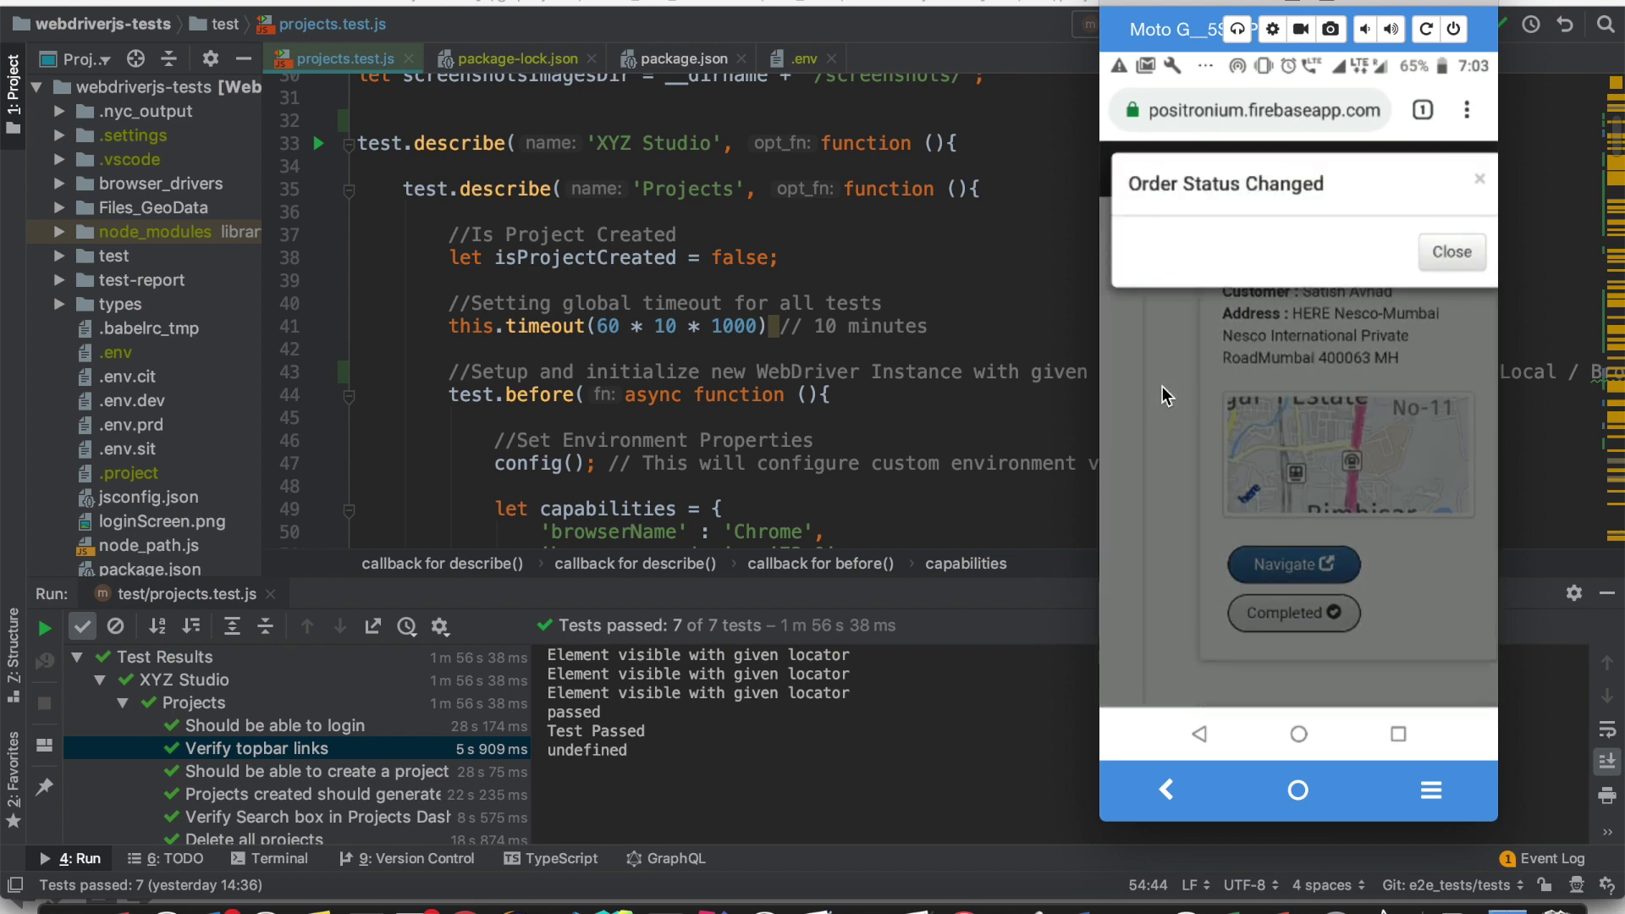
pyautogui.press('super+Tab')
pyautogui.press('super+Tab')
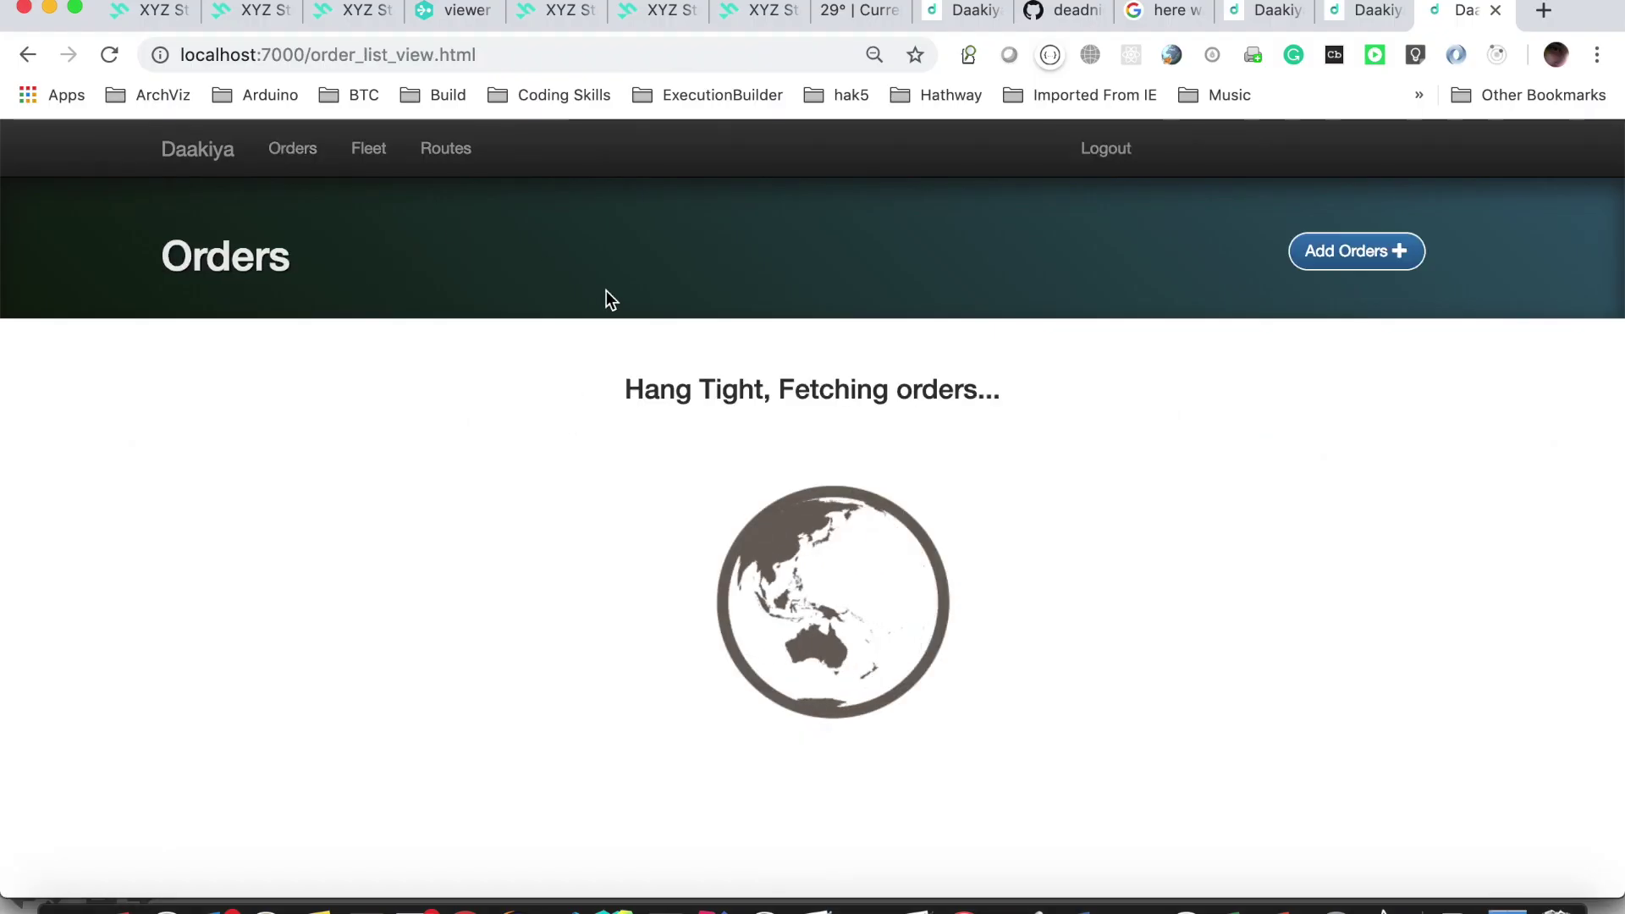